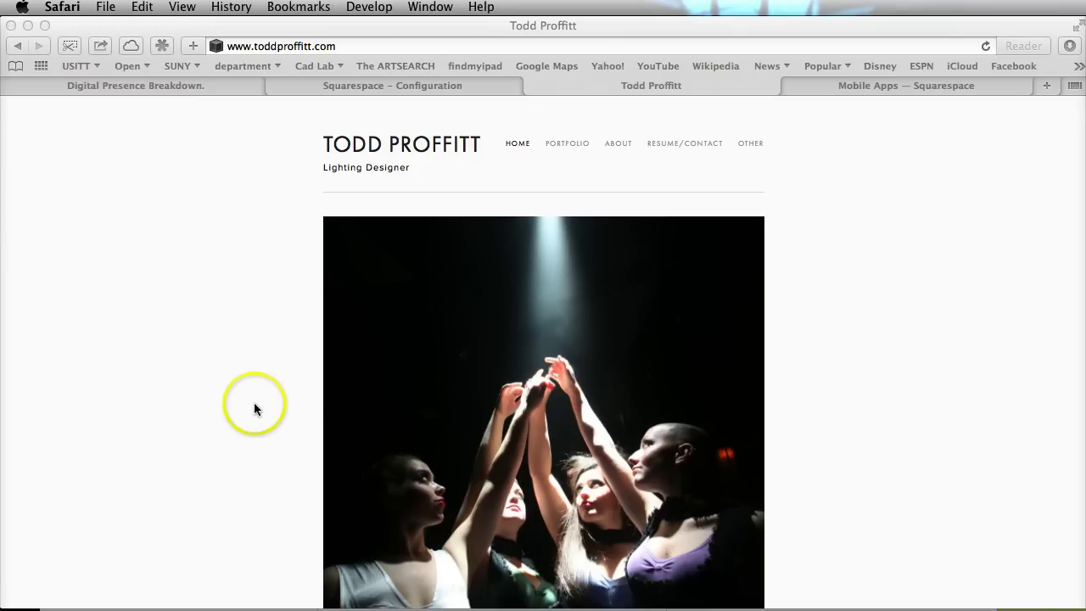
Switch to the Squarespace configuration page and look over the site manager's main sections, including Settings.
left_click(371, 86)
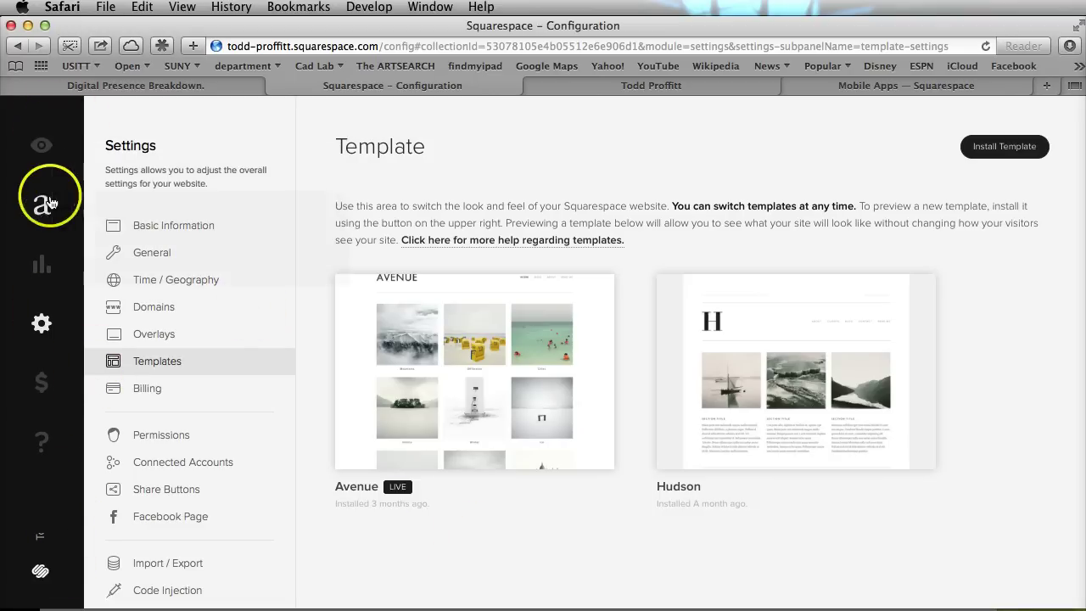
mouse_move(44, 209)
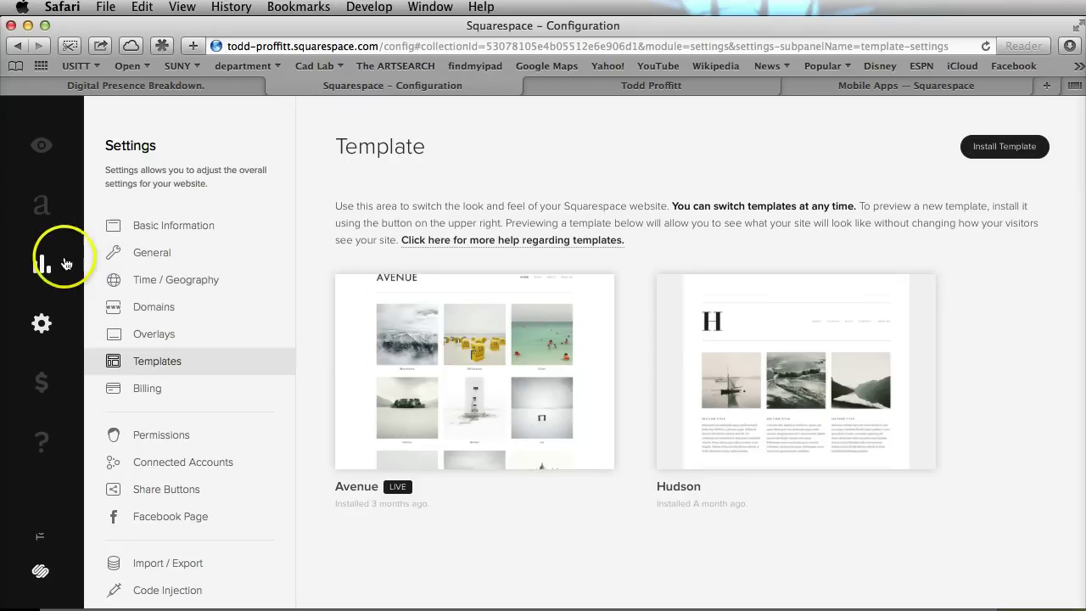
mouse_move(41, 265)
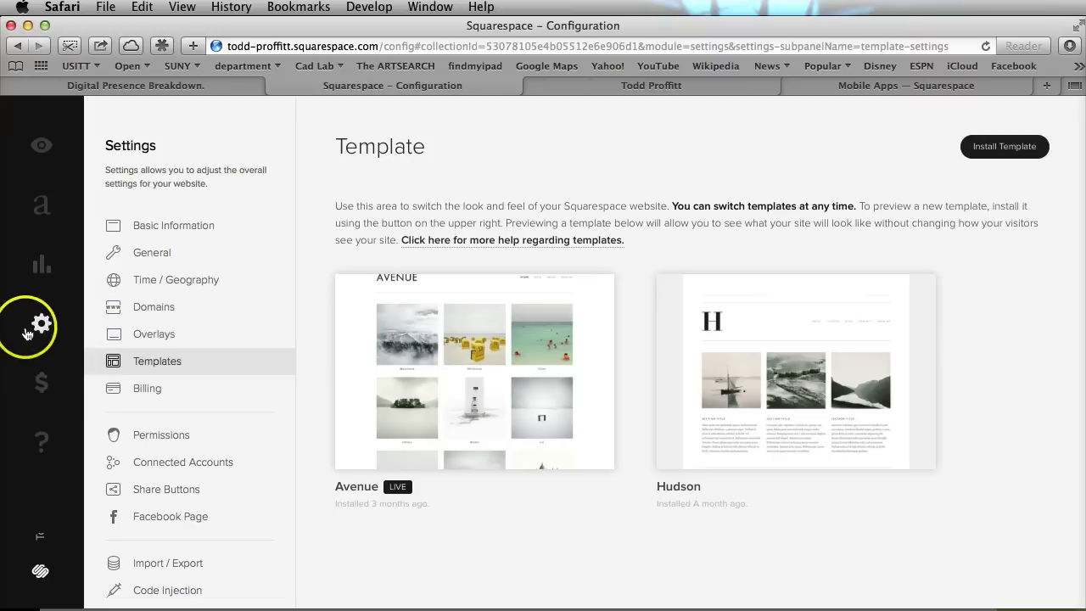
mouse_move(41, 329)
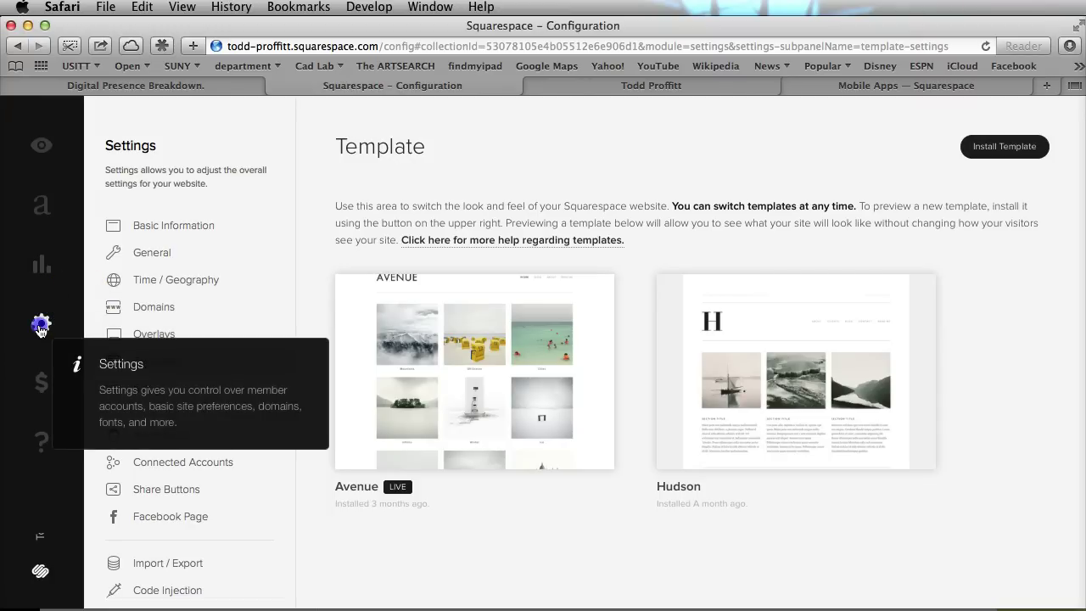
Review the site's Basic Information settings and open the General settings.
left_click(183, 234)
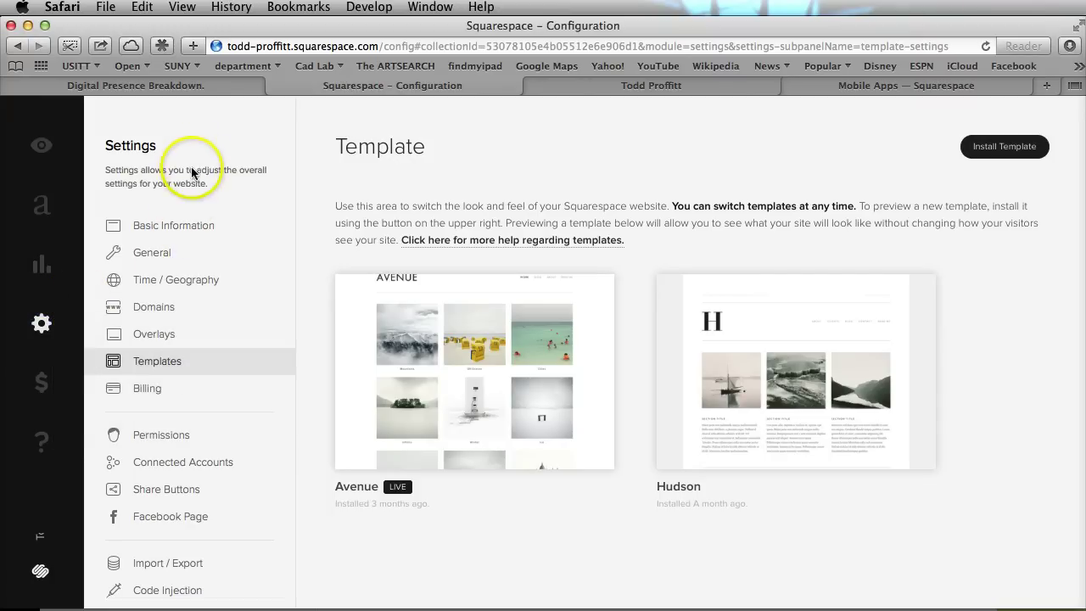
left_click(161, 226)
scroll(601, 362, "down", 5)
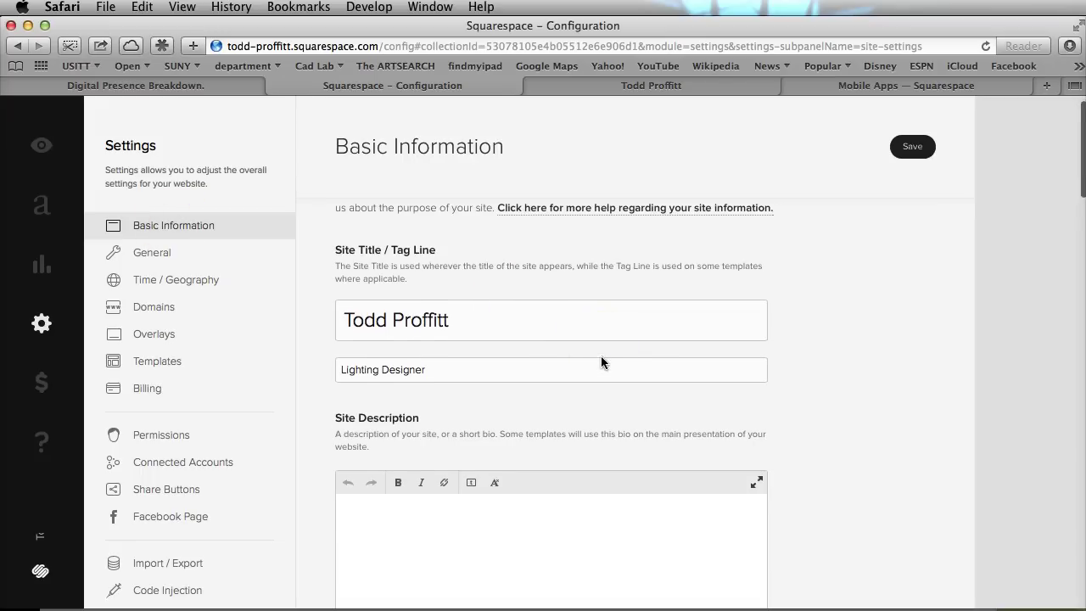
scroll(601, 362, "down", 3)
scroll(604, 322, "up", 8)
left_click(169, 255)
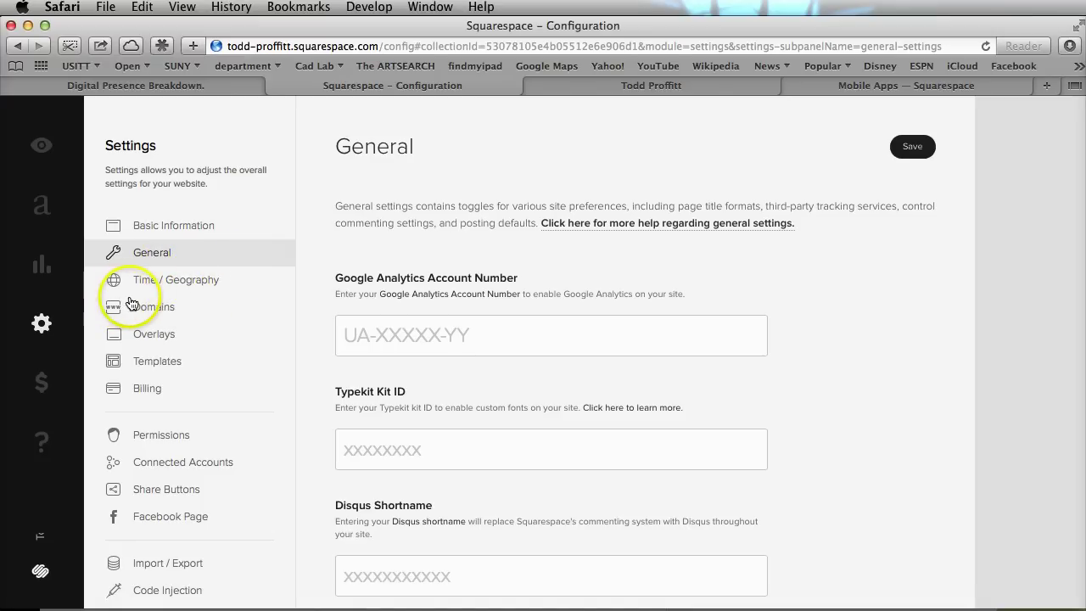
Open the gallery of installable templates from the Templates settings and filter it to Portfolios.
left_click(149, 361)
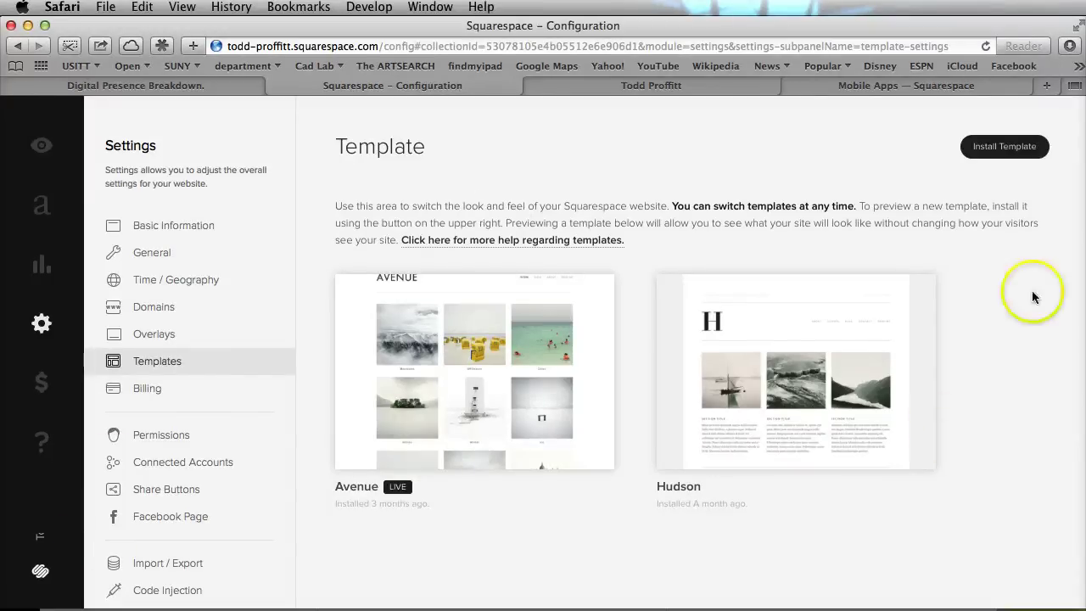
left_click(1021, 147)
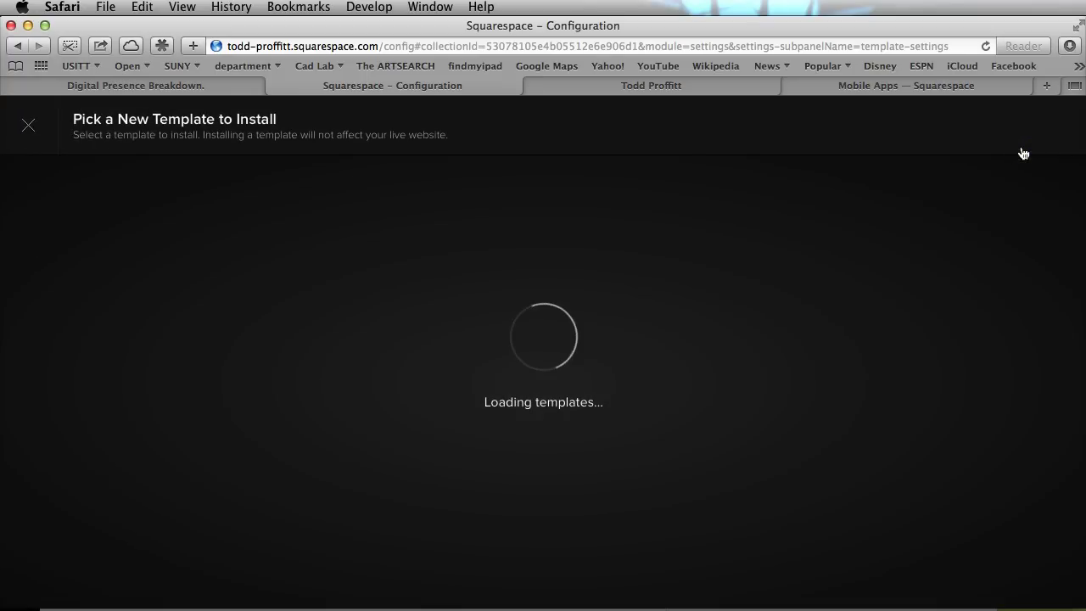
scroll(802, 361, "down", 2)
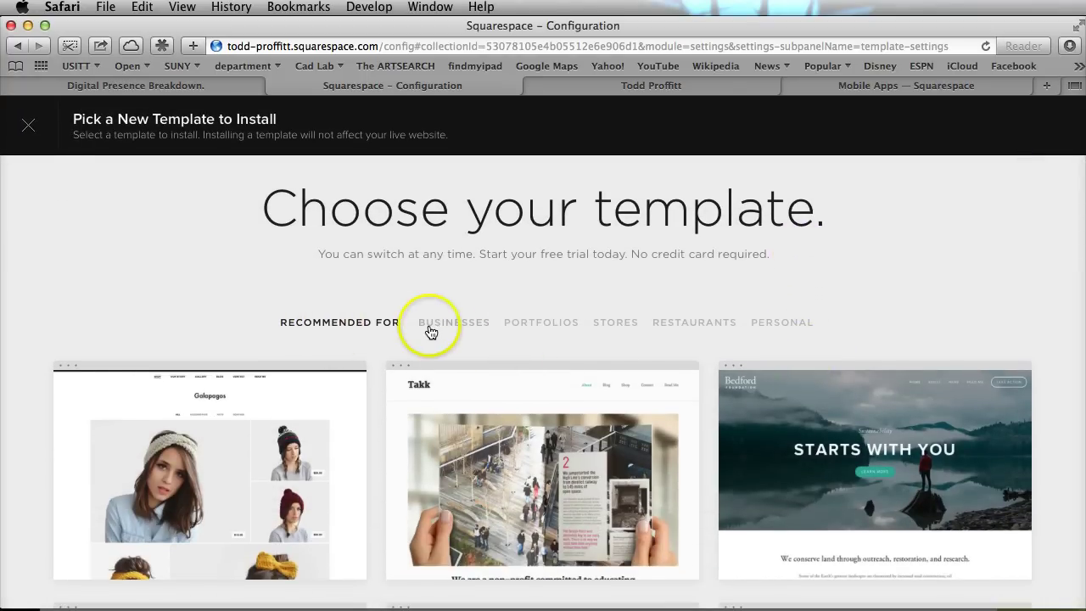
left_click(764, 327)
left_click(550, 331)
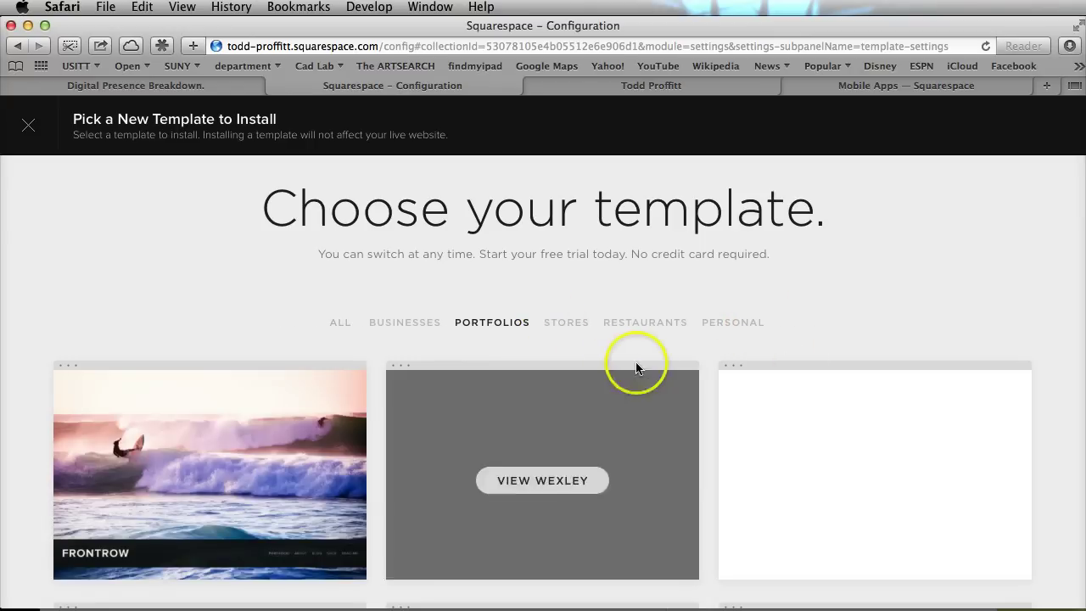
Browse the portfolio templates and open the details of the Montauk template.
scroll(636, 368, "down", 1)
scroll(637, 368, "down", 5)
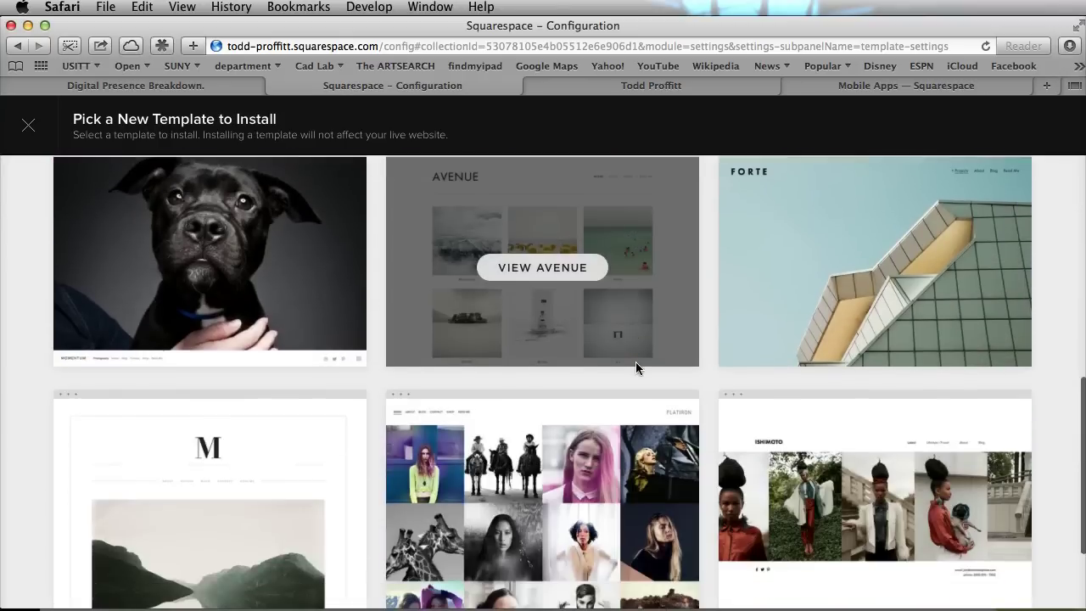
scroll(635, 367, "down", 1)
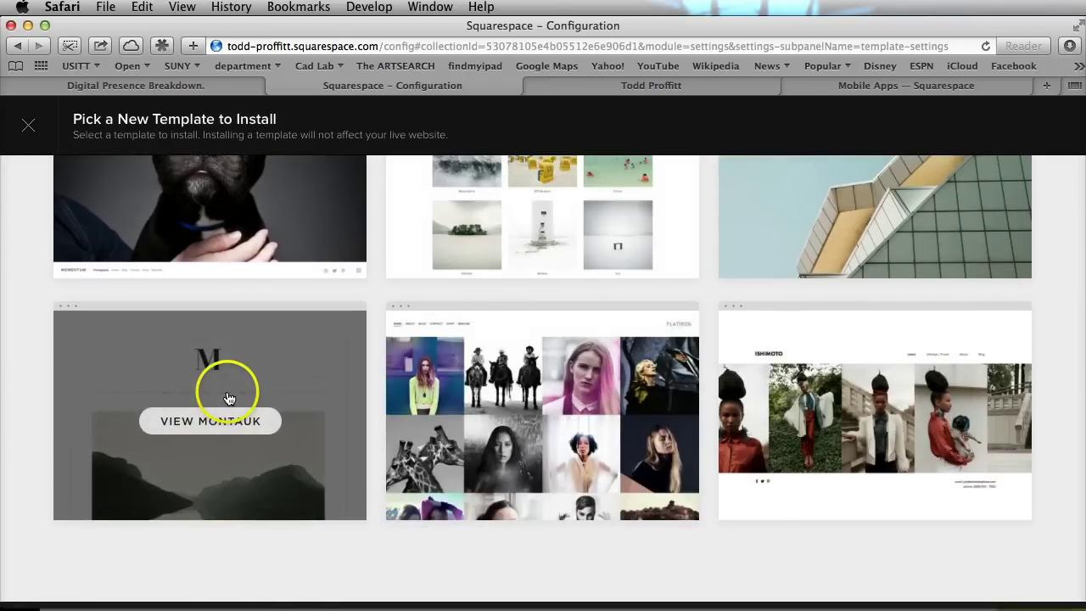
scroll(266, 424, "down", 1)
scroll(266, 424, "up", 5)
scroll(266, 428, "down", 4)
scroll(266, 429, "down", 1)
left_click(218, 378)
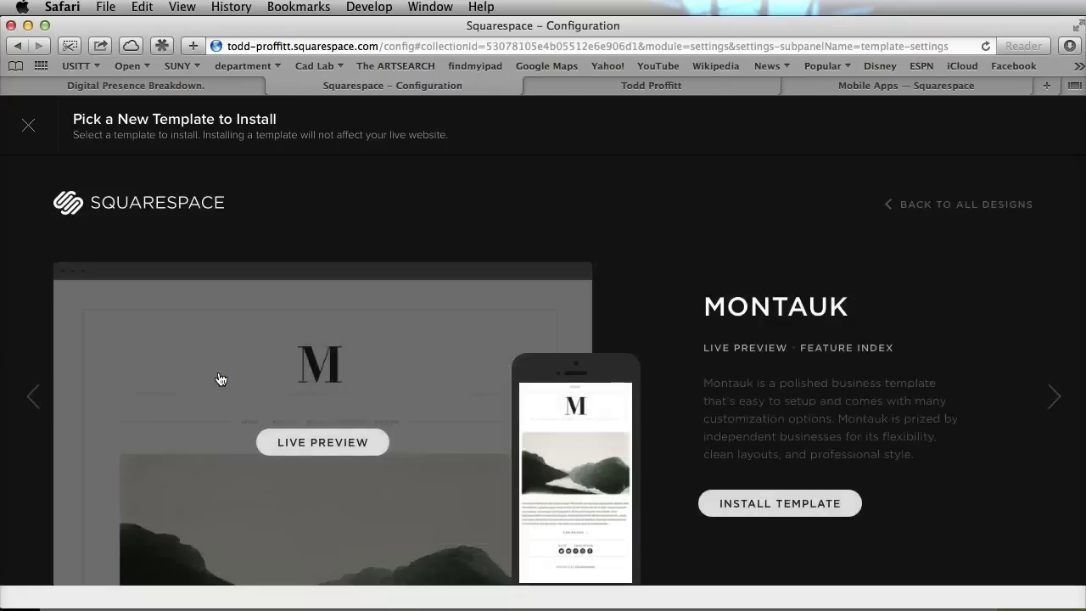
Open the live preview of the Montauk demo site.
left_click(734, 523)
scroll(327, 428, "down", 5)
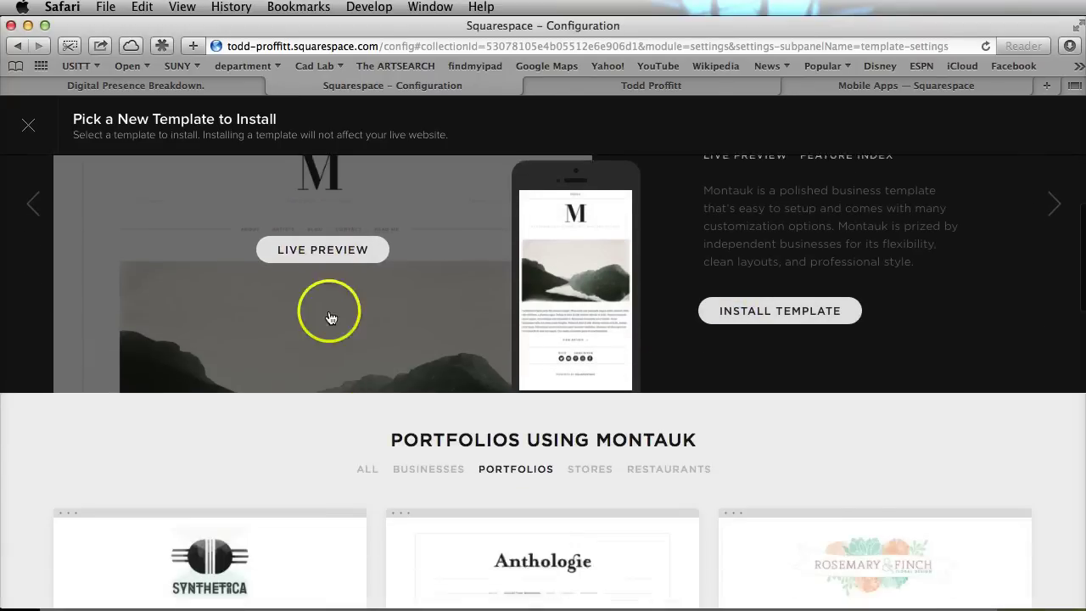
left_click(328, 232)
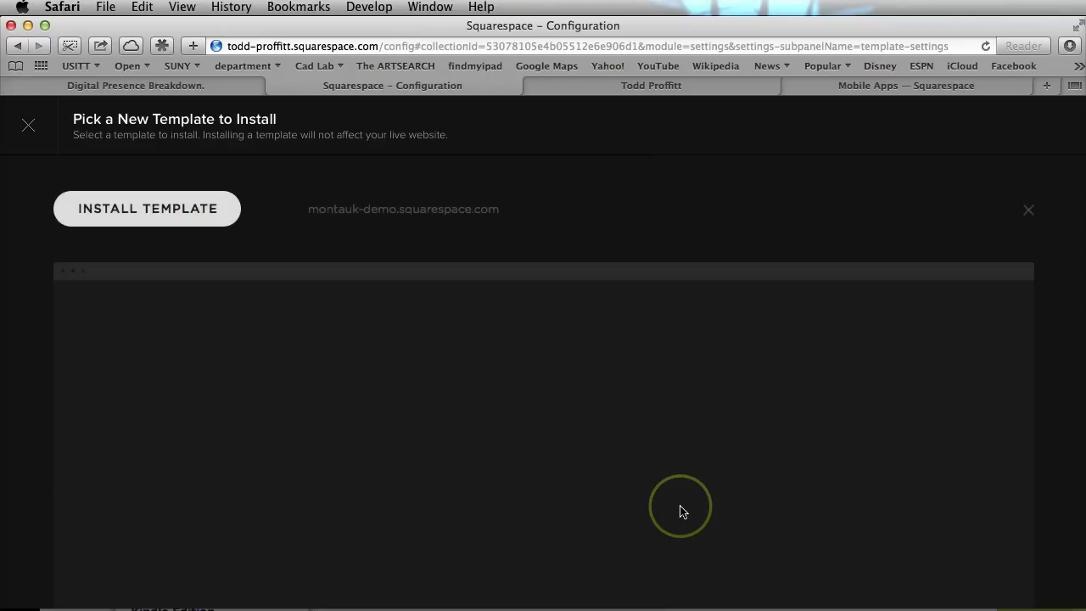
left_click(728, 480)
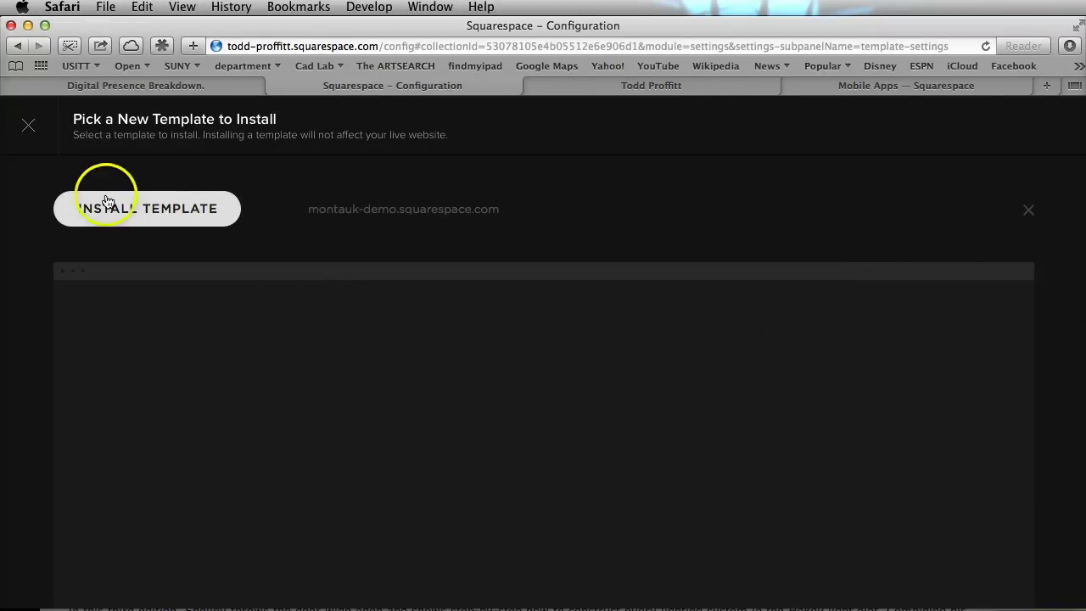
Examine the Artists page and the first artist's gallery in the Montauk demo site.
scroll(582, 461, "down", 3)
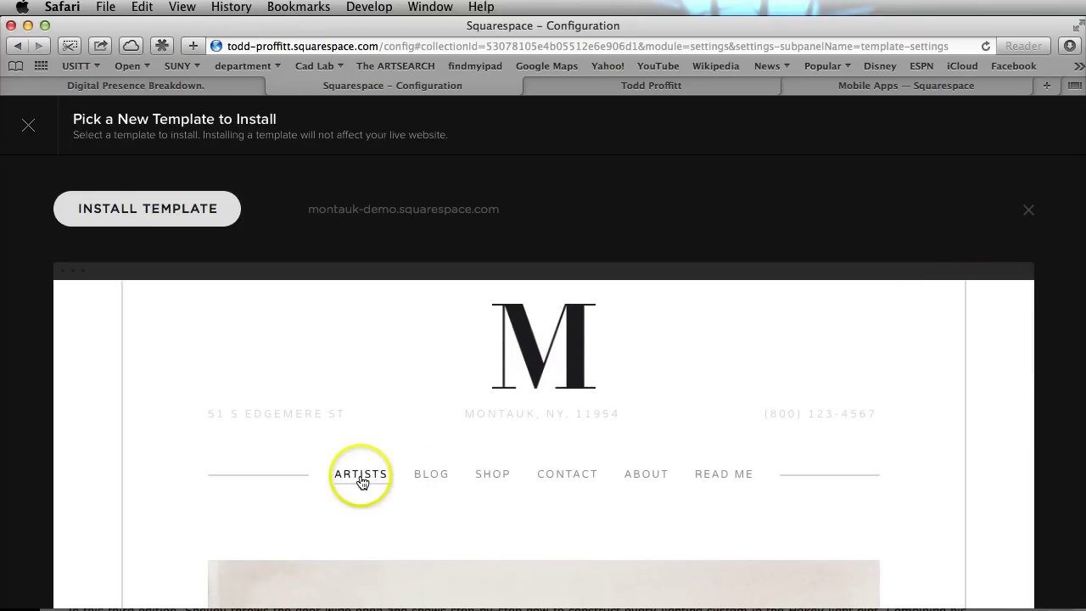
left_click(361, 478)
scroll(471, 479, "down", 9)
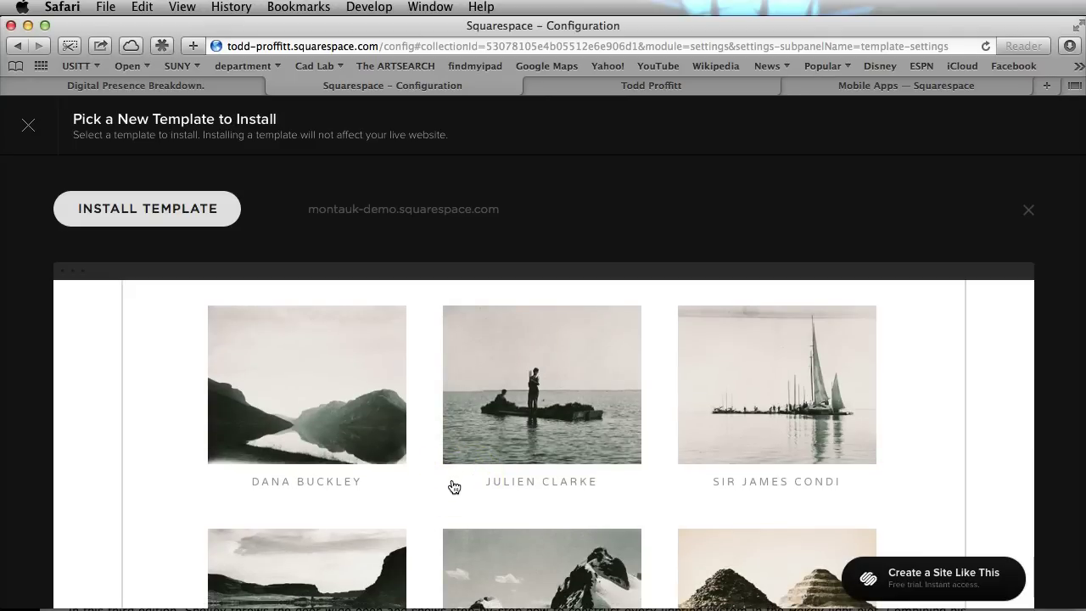
left_click(359, 462)
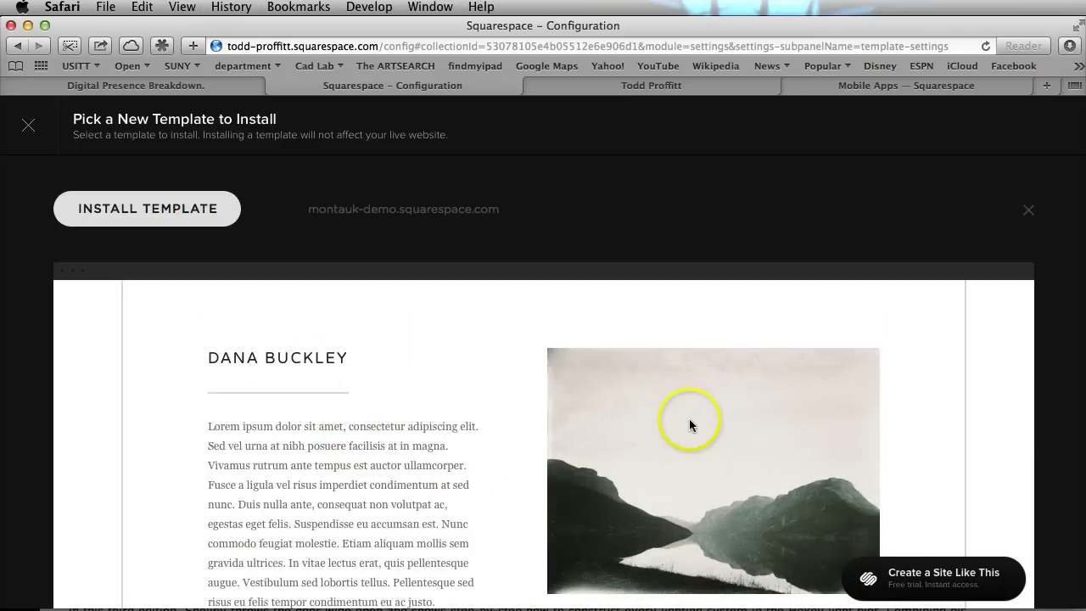
scroll(689, 420, "down", 10)
scroll(708, 422, "down", 5)
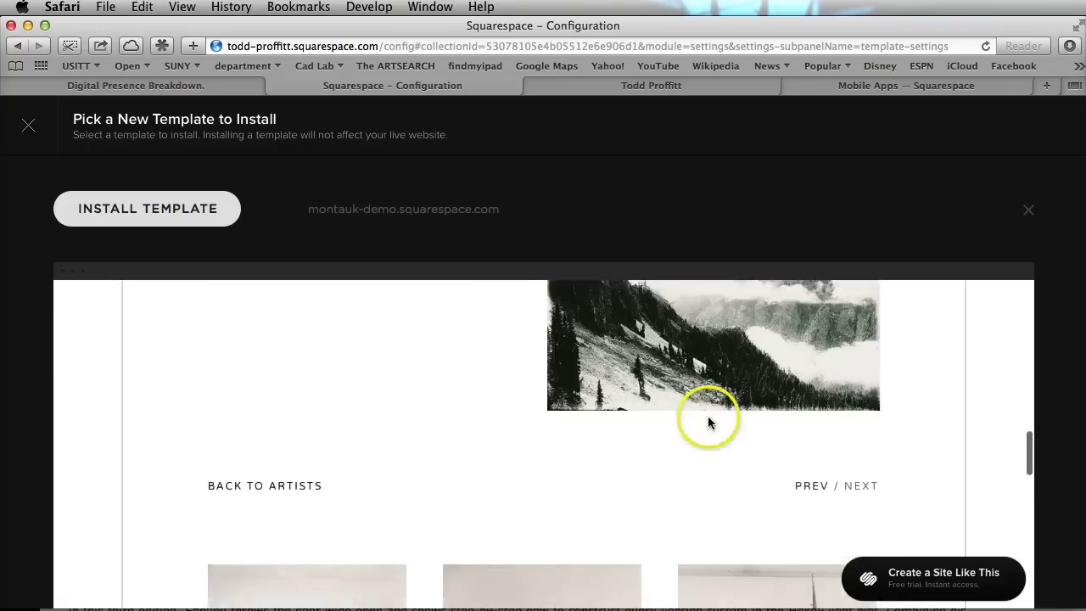
scroll(707, 416, "up", 15)
Install the Montauk template and check the list of installed templates.
left_click(96, 206)
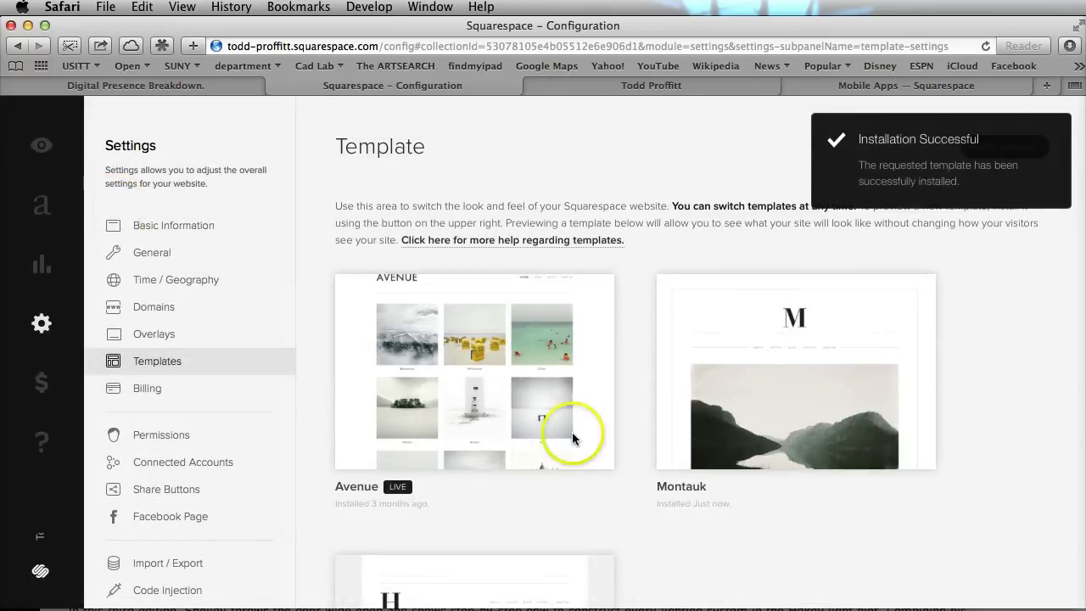
scroll(819, 390, "down", 3)
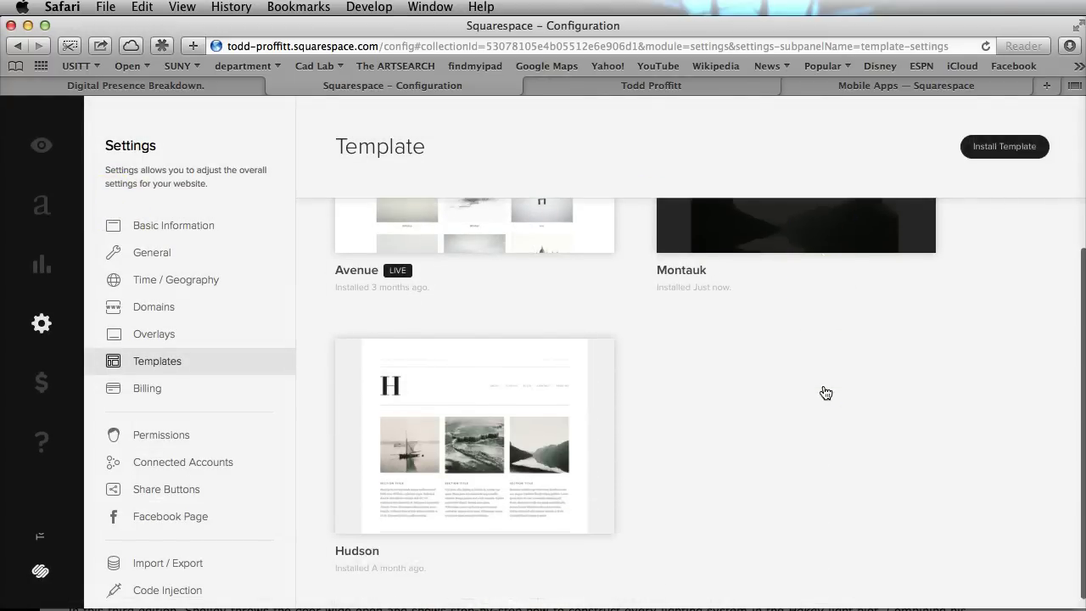
scroll(825, 391, "up", 5)
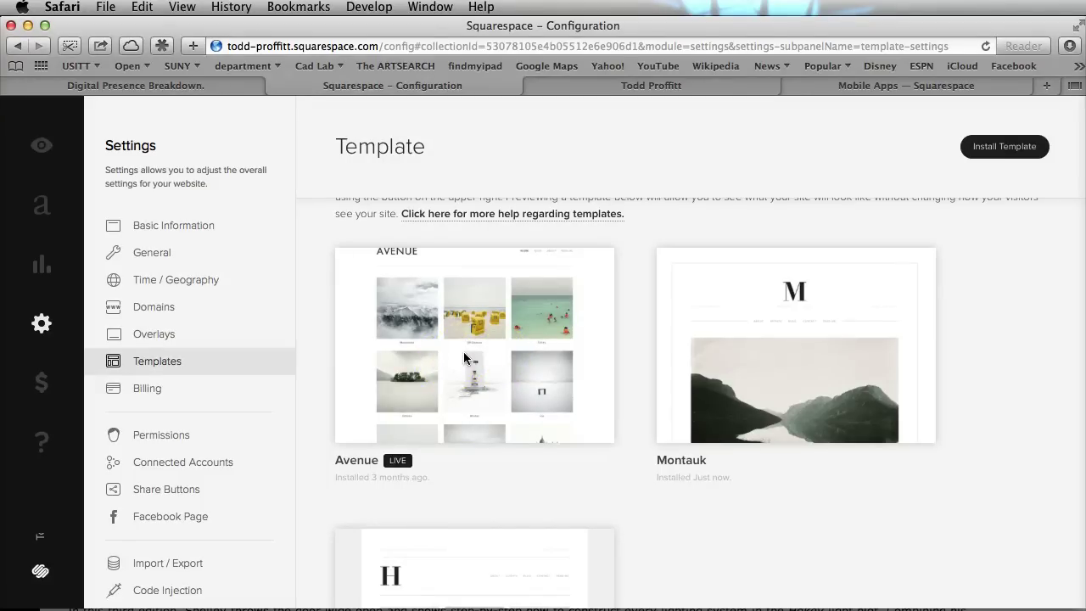
Preview the installed Montauk template on the site and dismiss the Preview Mode notice.
left_click(840, 610)
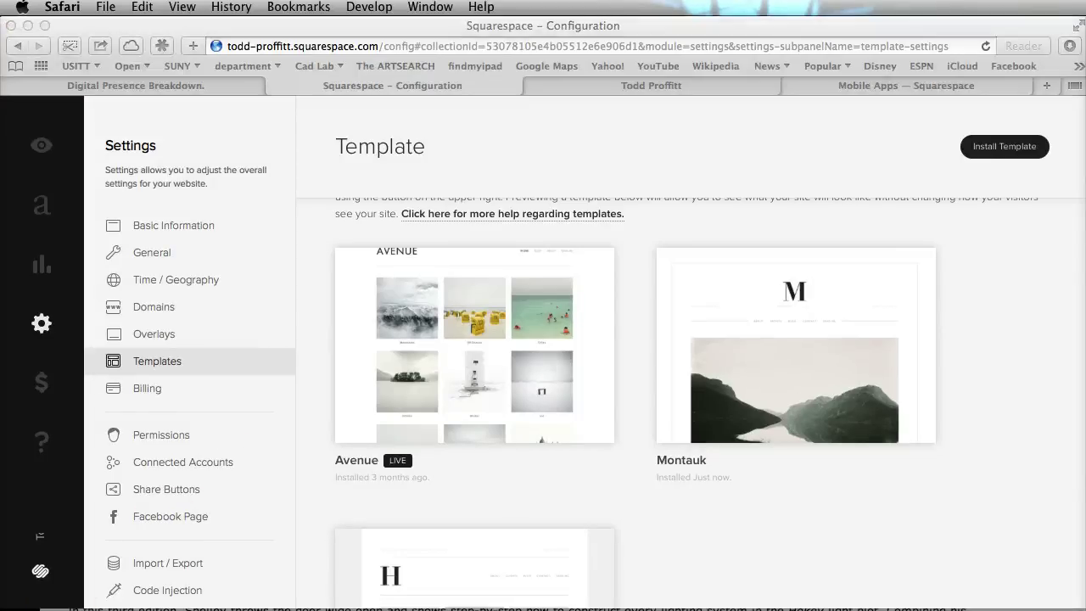
left_click(843, 323)
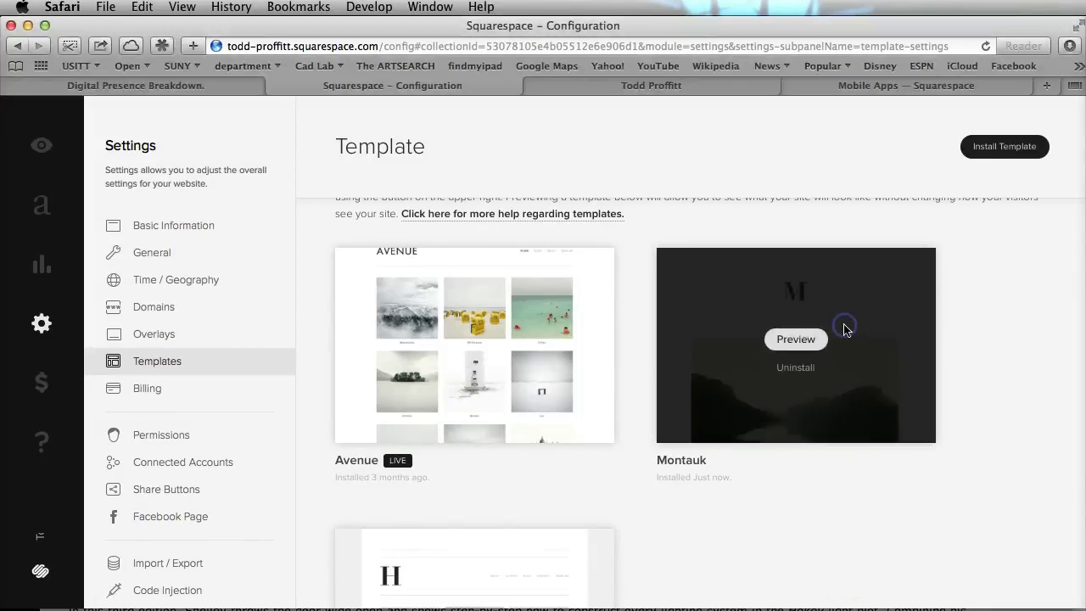
left_click(795, 340)
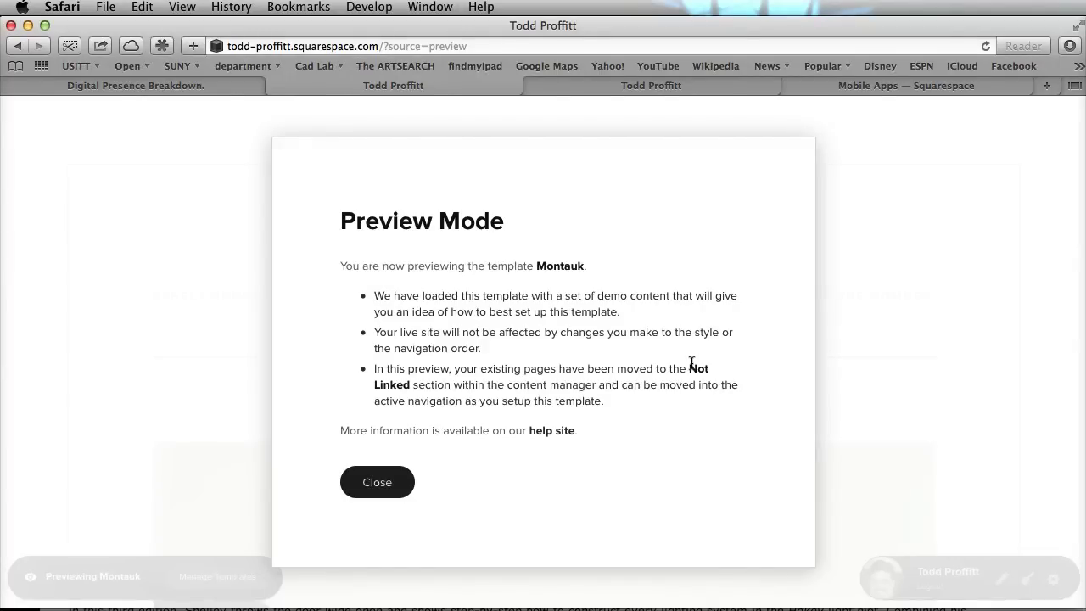
left_click(369, 480)
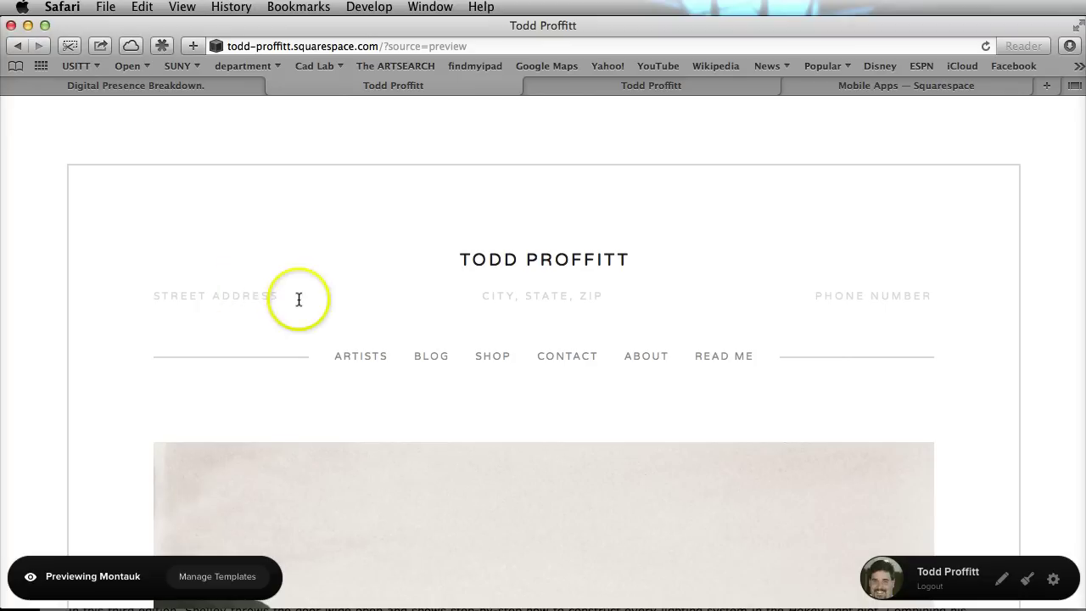
Look over the previewed Montauk home page, including its header address fields, navigation and main image.
double_click(269, 291)
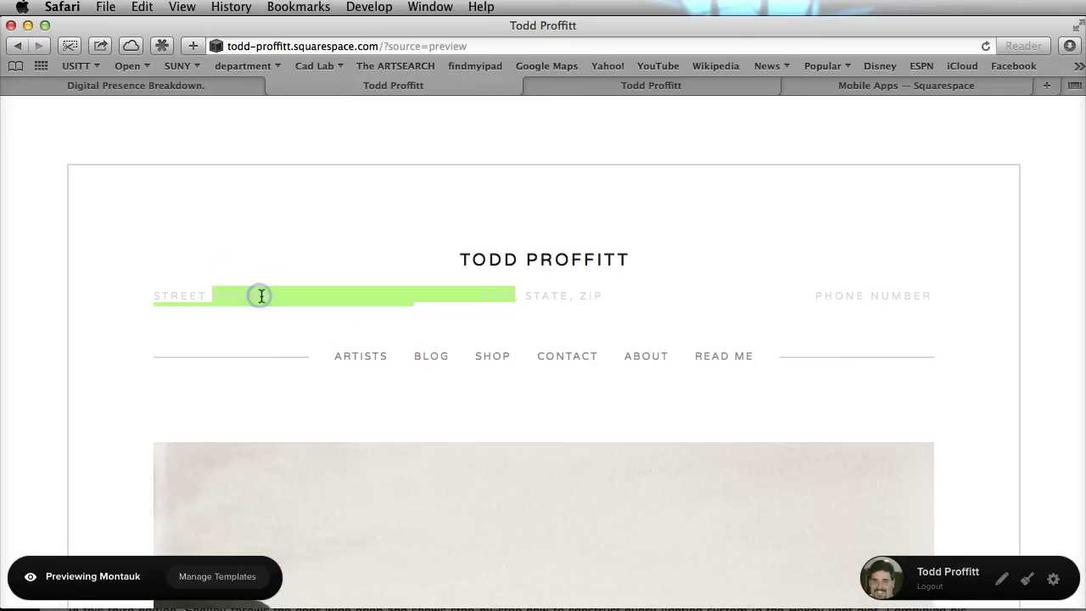
scroll(620, 326, "down", 2)
scroll(620, 326, "up", 2)
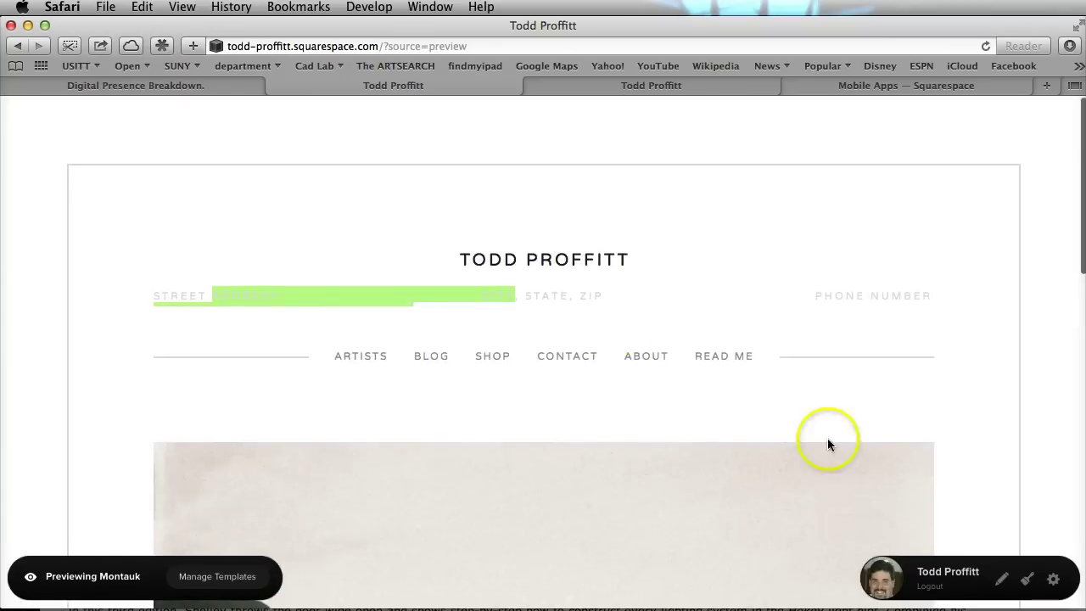
scroll(812, 412, "down", 10)
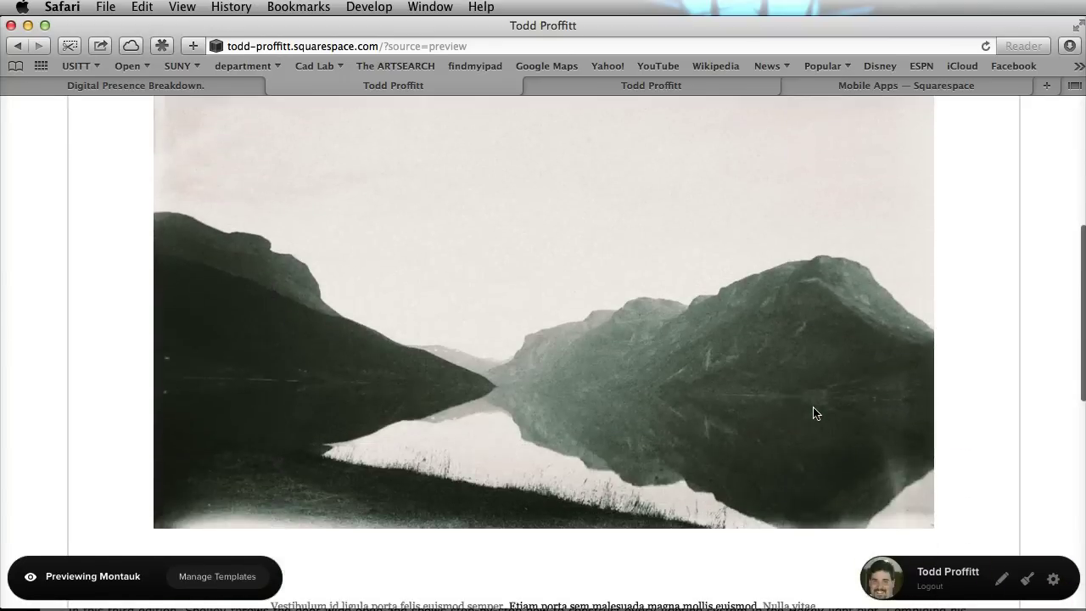
scroll(812, 412, "down", 3)
scroll(812, 407, "up", 10)
left_click(929, 225)
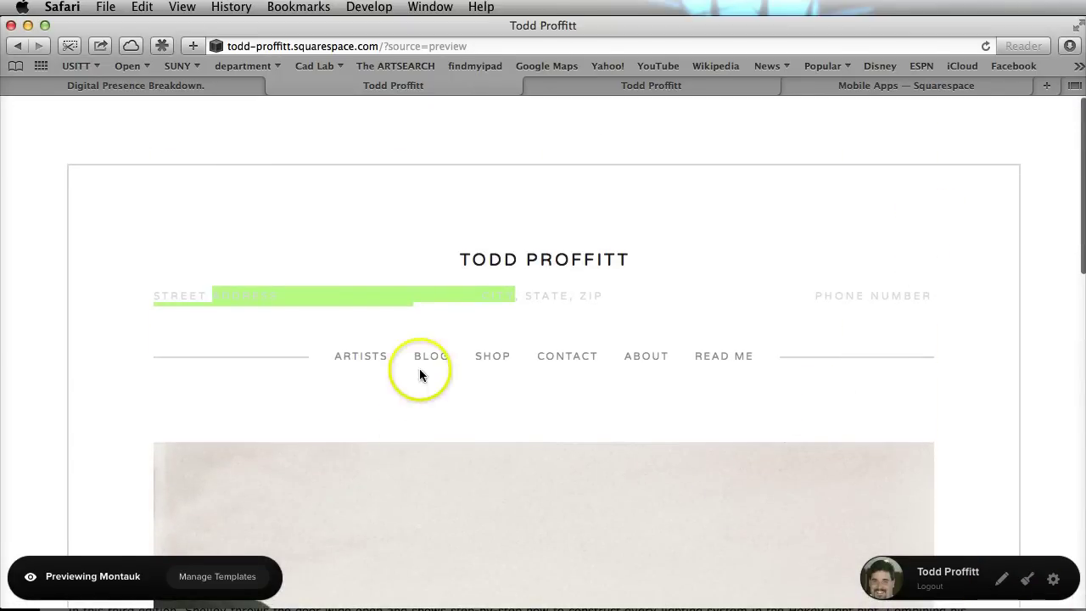
Switch the previewed home page to edit mode, open its page manager and go to the Top Navigation list.
left_click(1002, 582)
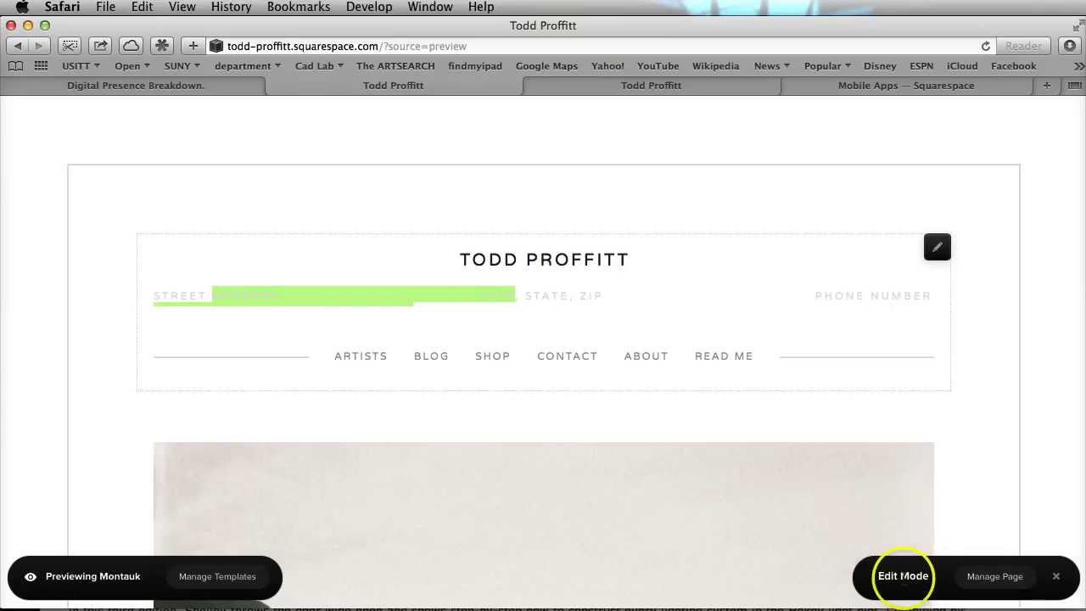
left_click(1010, 577)
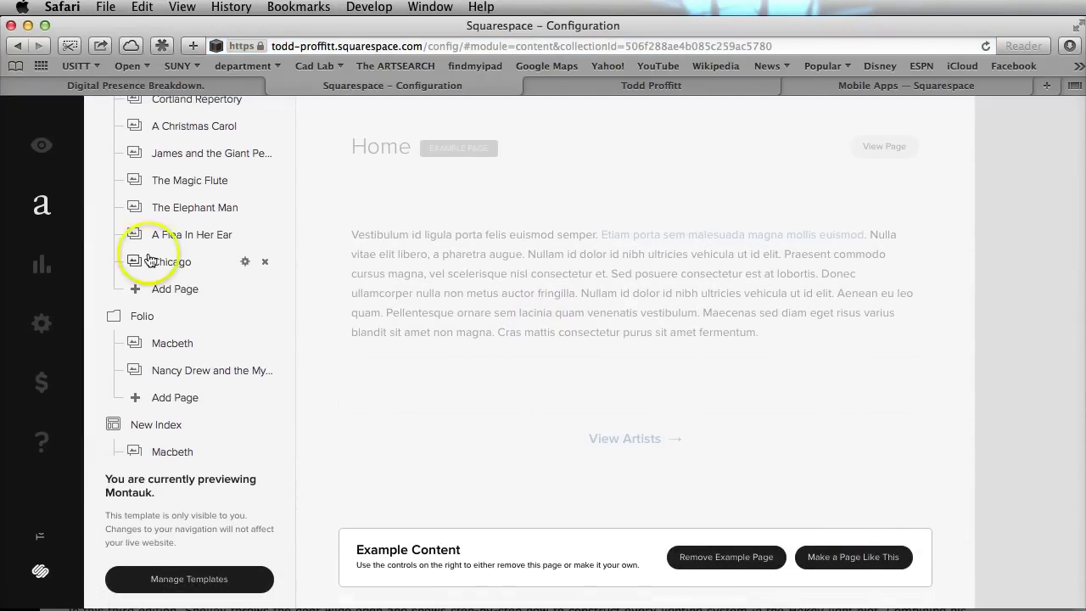
scroll(218, 280, "up", 15)
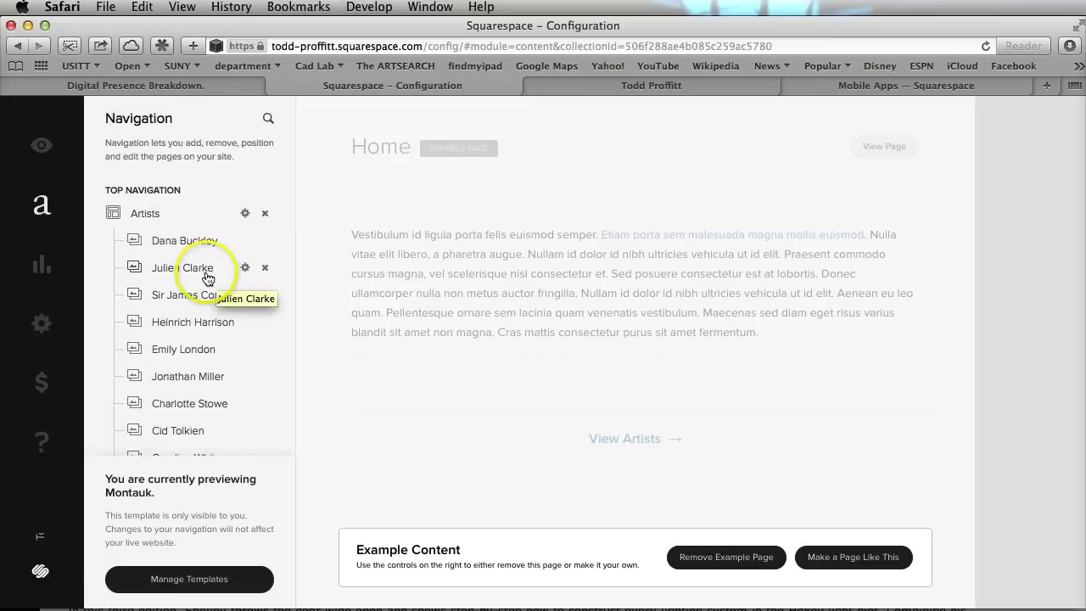
Examine the page manager's Top Navigation and Not Linked lists, including the Artists galleries and the Portfolio page.
scroll(223, 279, "down", 1)
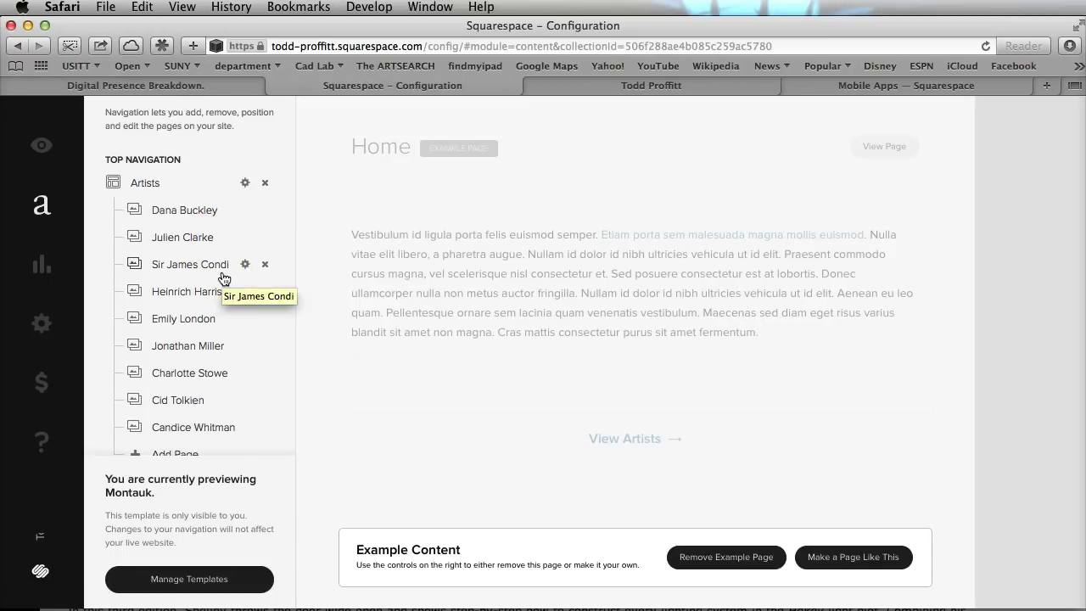
scroll(223, 279, "down", 10)
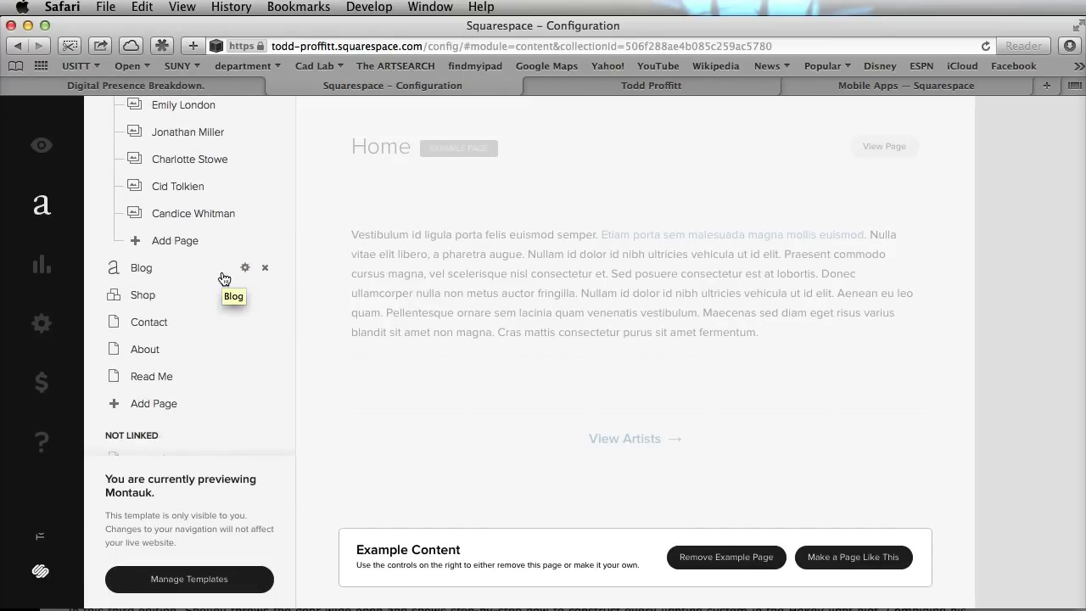
scroll(223, 279, "down", 3)
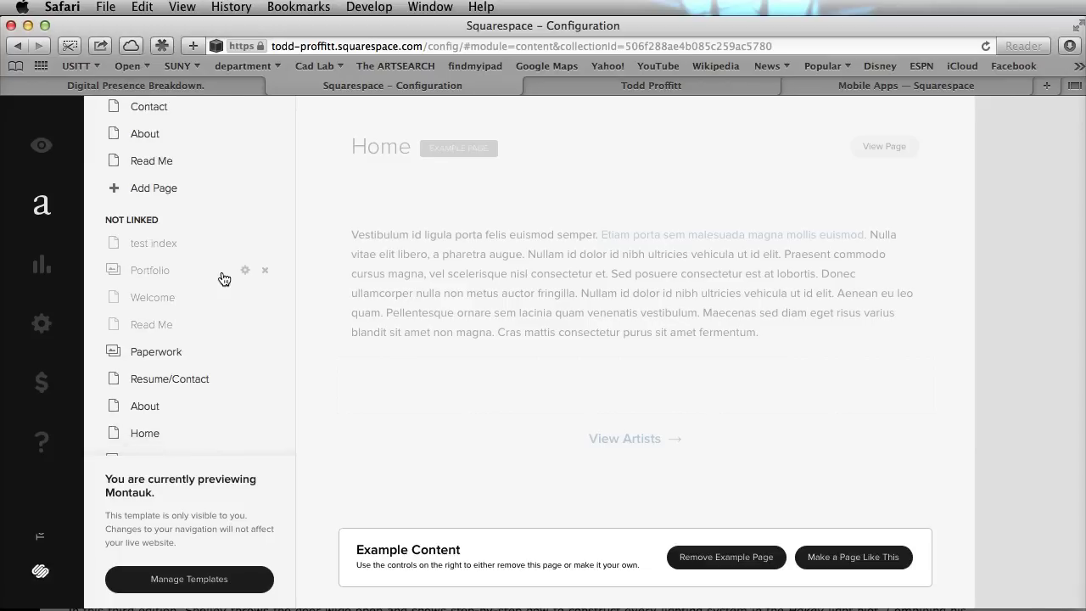
scroll(223, 279, "up", 3)
scroll(223, 279, "down", 2)
left_click(167, 272)
mouse_move(195, 347)
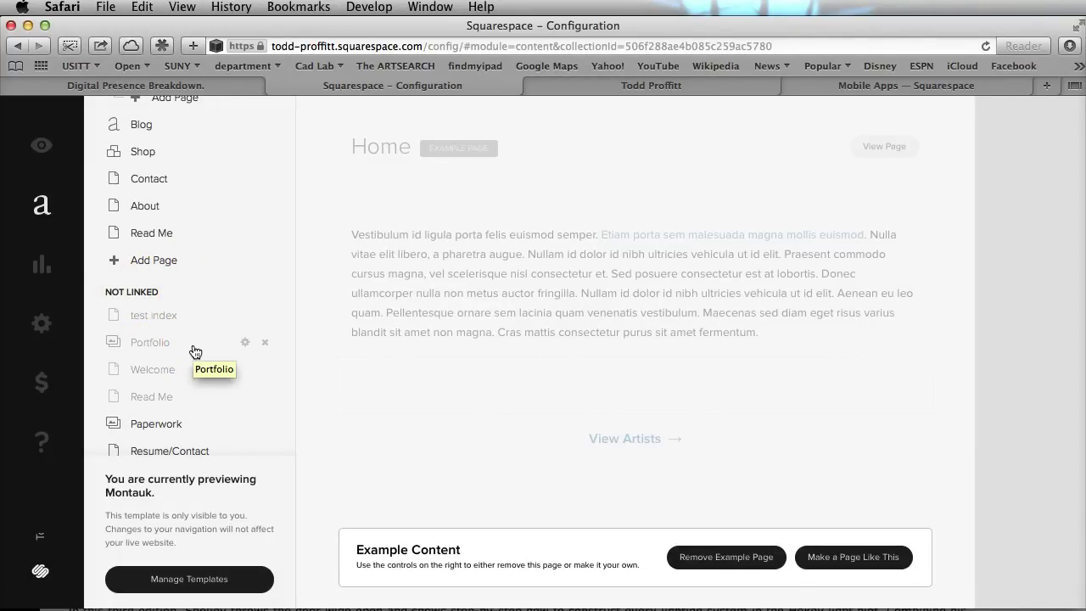
left_click(197, 349)
scroll(194, 348, "down", 3)
scroll(191, 348, "down", 6)
scroll(194, 347, "down", 5)
scroll(194, 347, "down", 9)
scroll(193, 346, "up", 20)
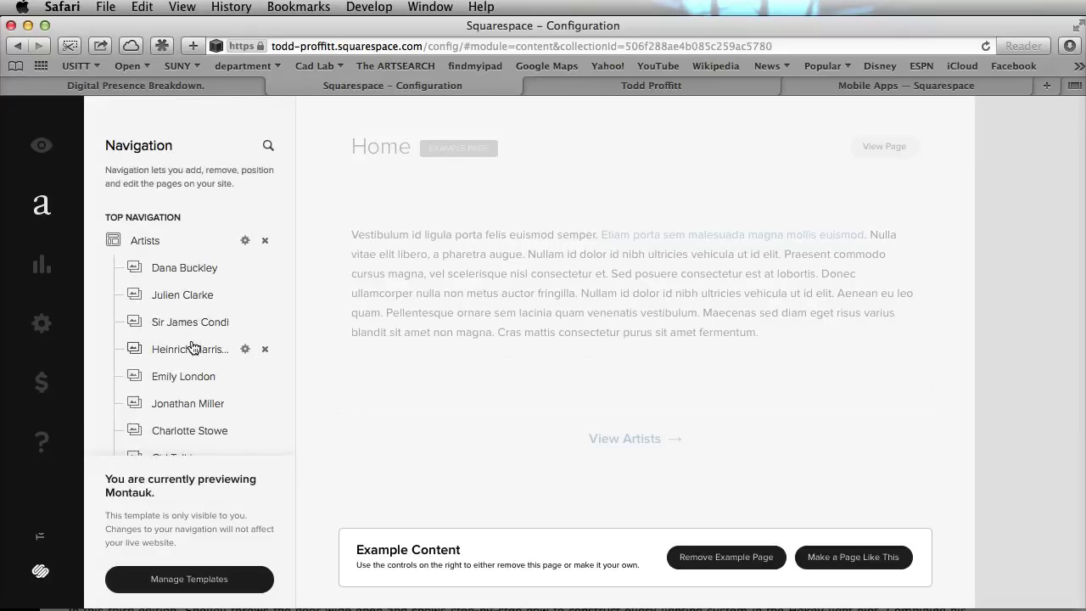
scroll(167, 249, "down", 1)
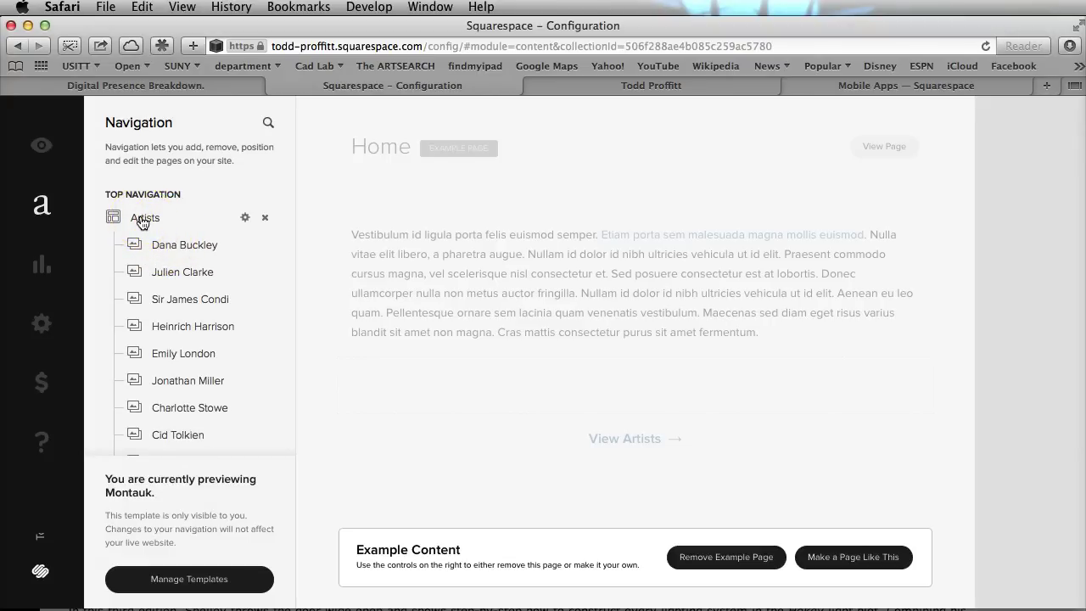
Make an own page from the first example gallery under Artists, title it "My Show" and save it.
left_click(161, 247)
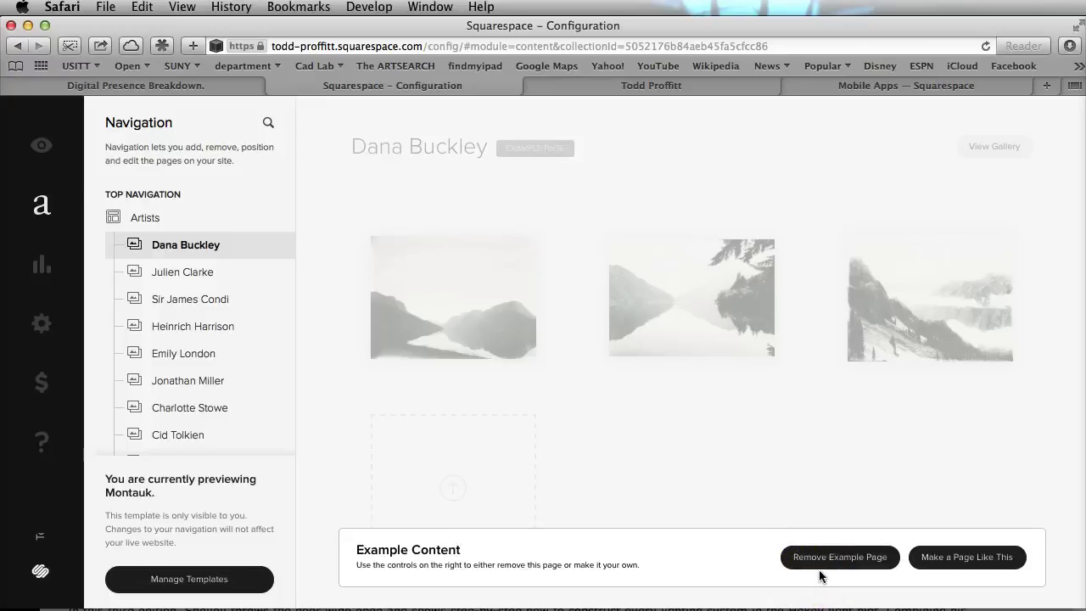
left_click(958, 561)
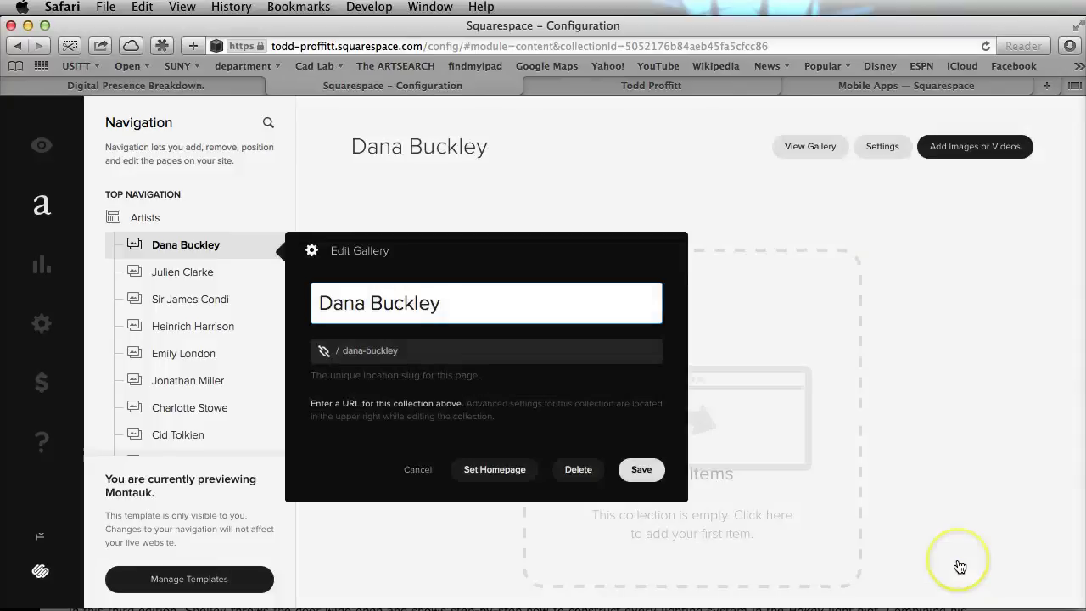
key("super+a")
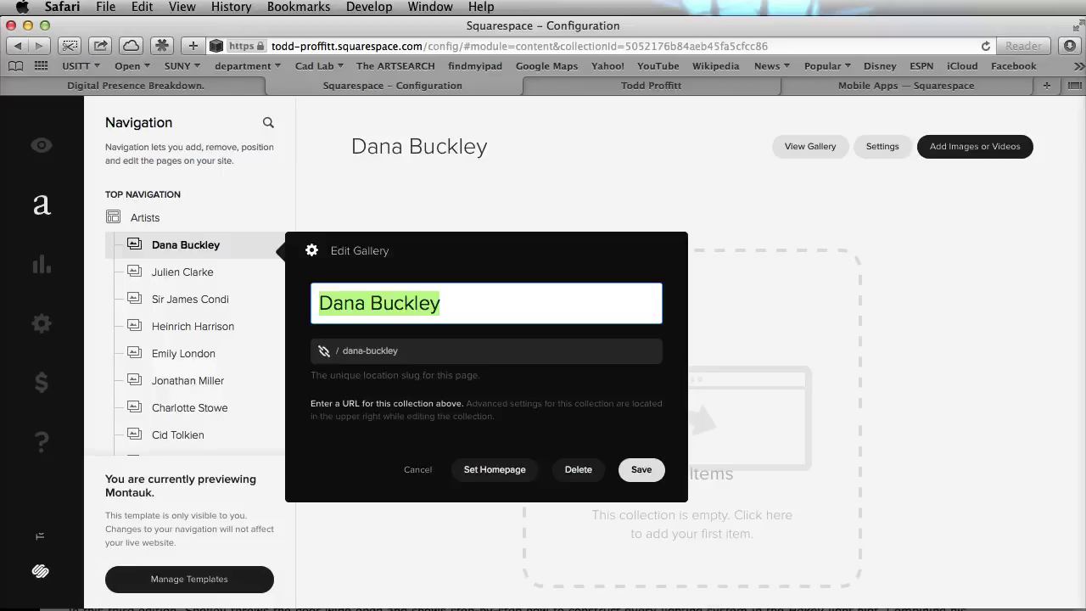
type("My Show")
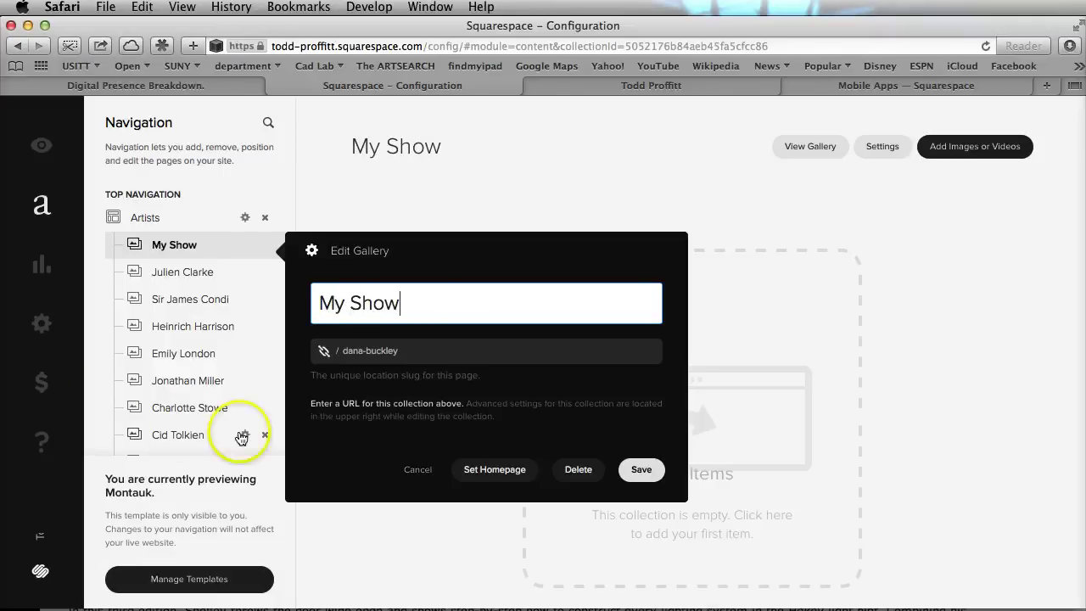
left_click(636, 470)
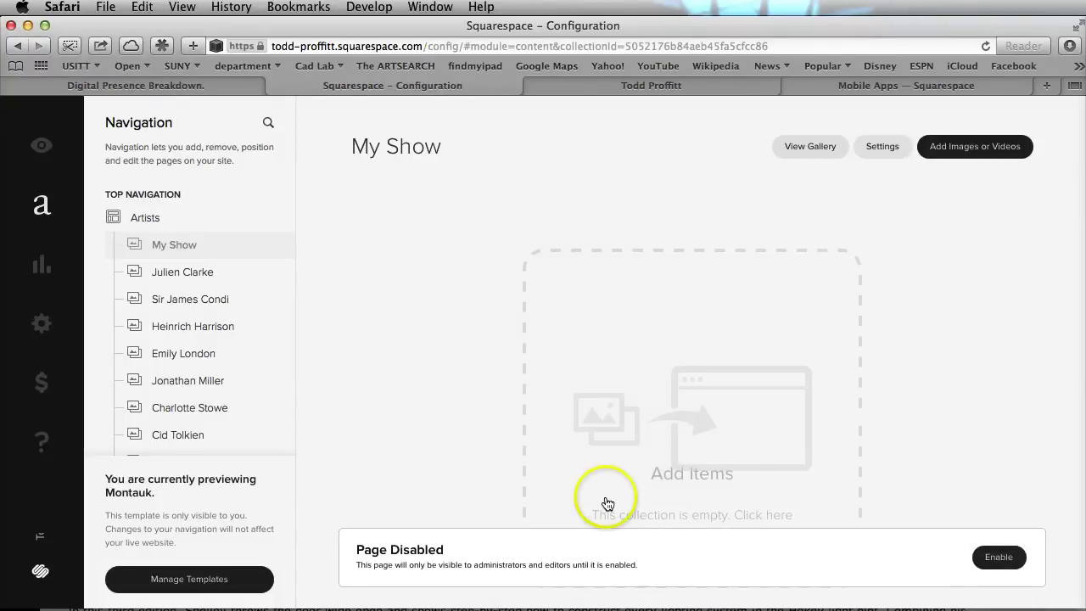
Add the images IMG_0734.JPG through IMG_0846.JPG from the portfolio's La Boheme folder to the My Show gallery.
left_click(729, 390)
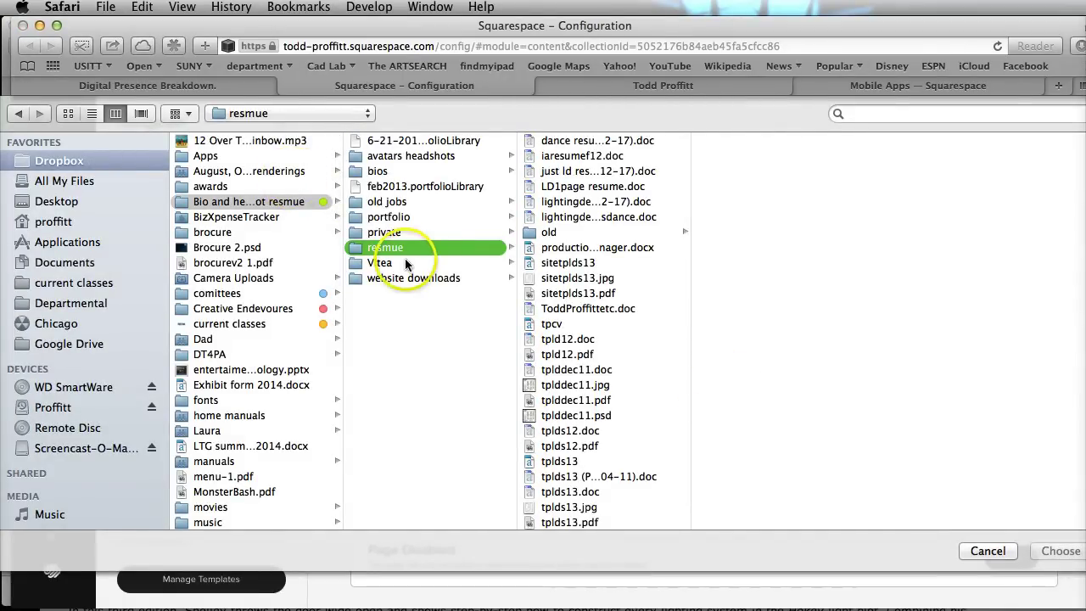
left_click(396, 217)
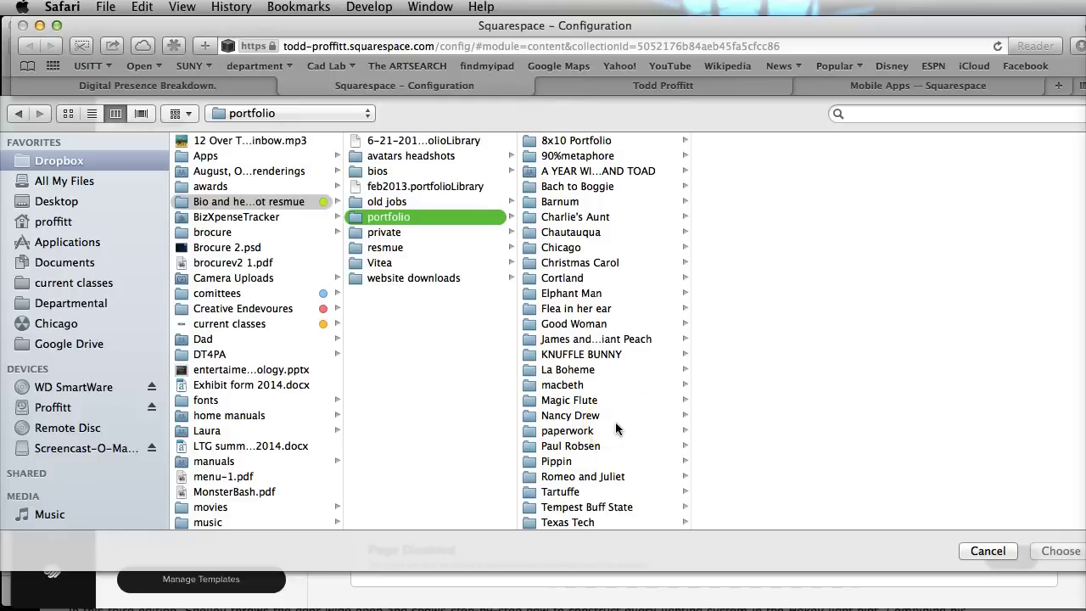
scroll(615, 421, "down", 3)
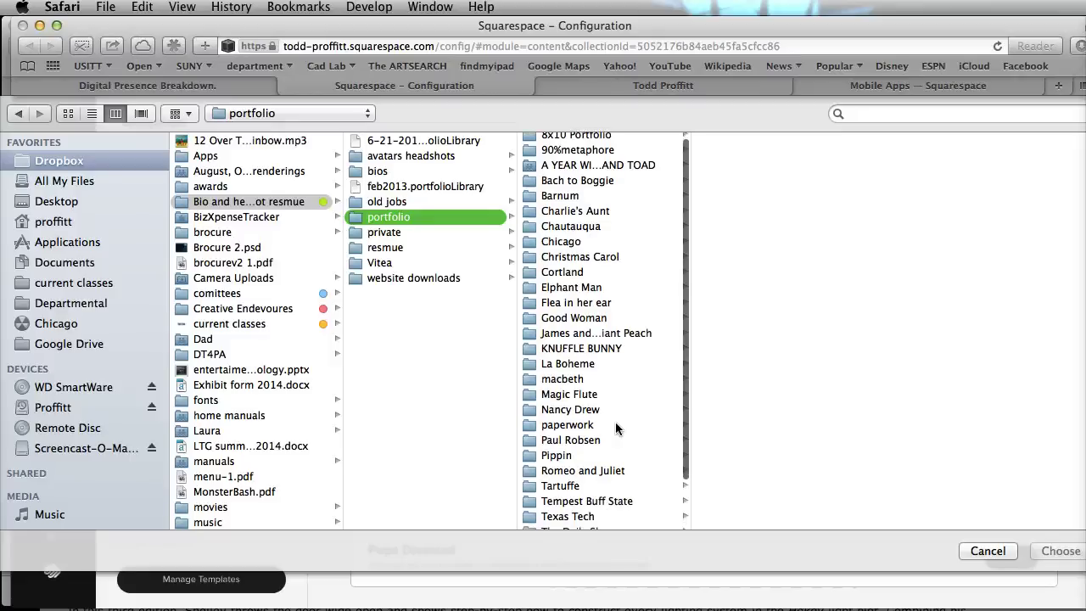
scroll(615, 428, "down", 2)
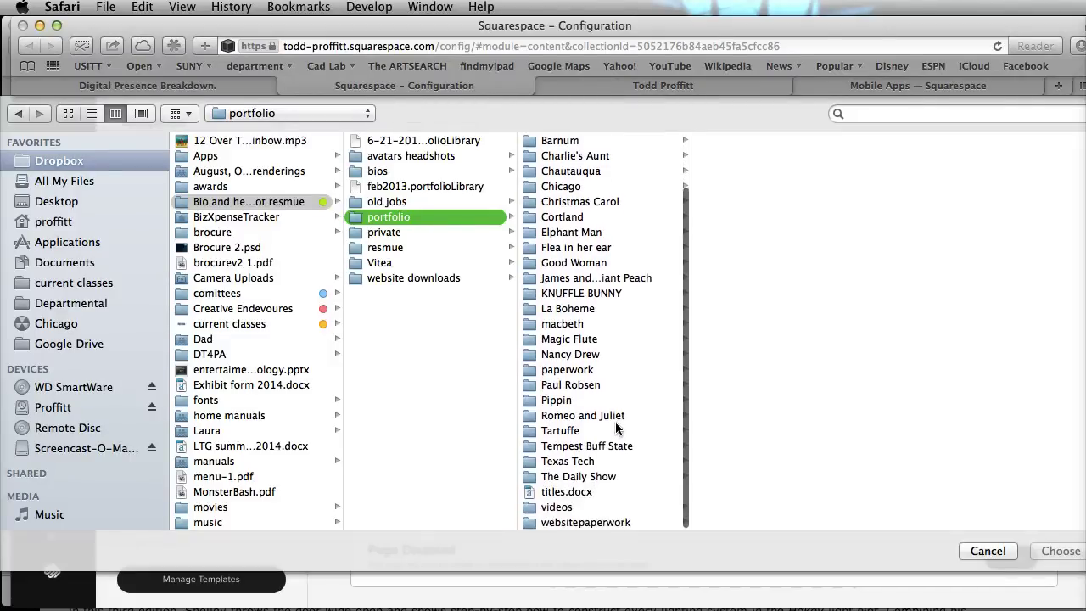
left_click(579, 310)
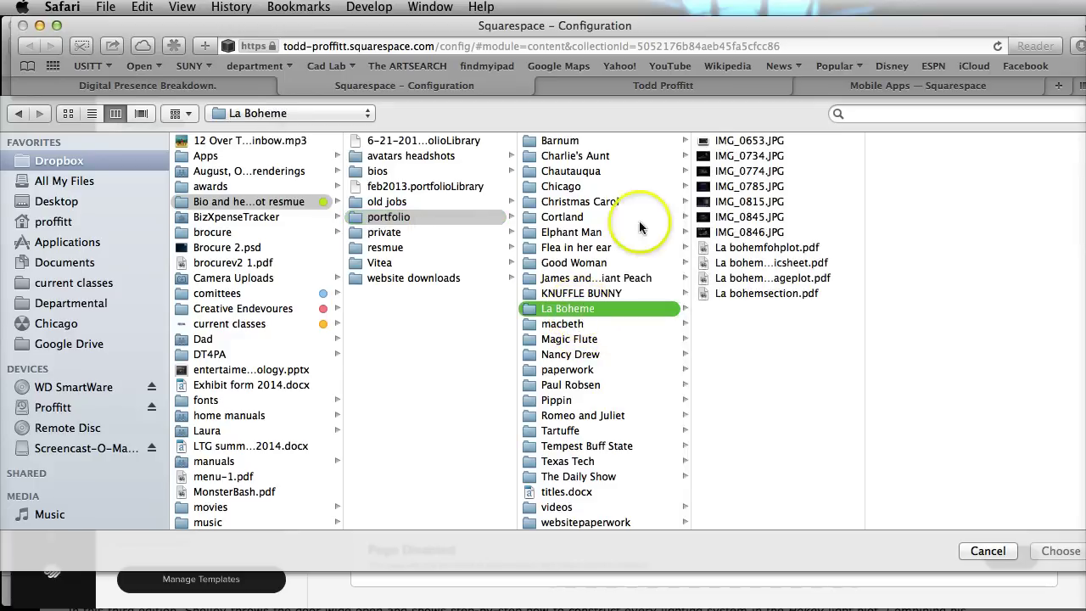
left_click(740, 158)
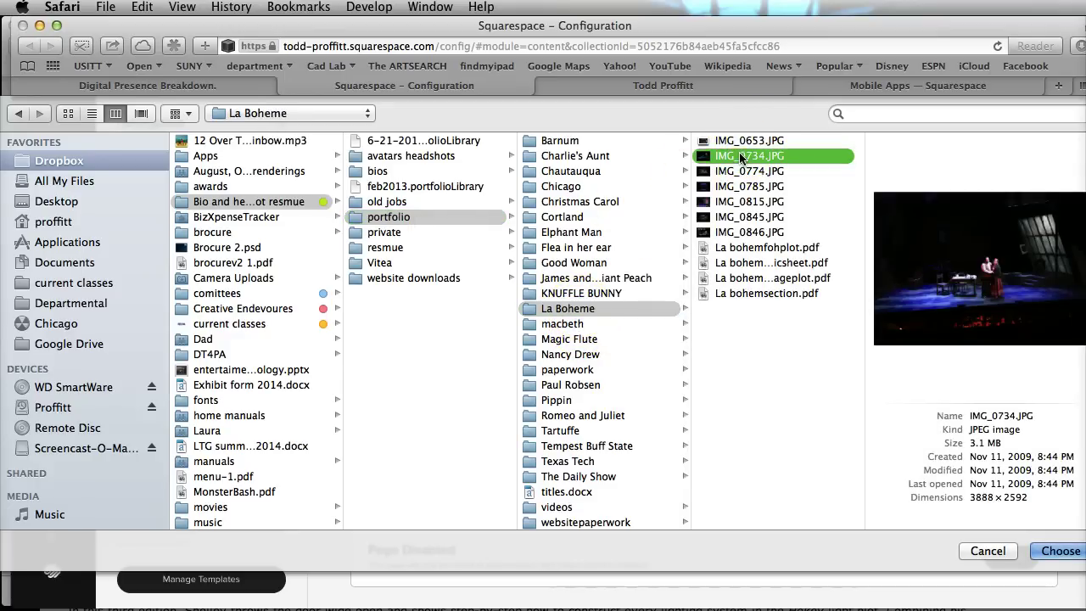
left_click(744, 232, "shift")
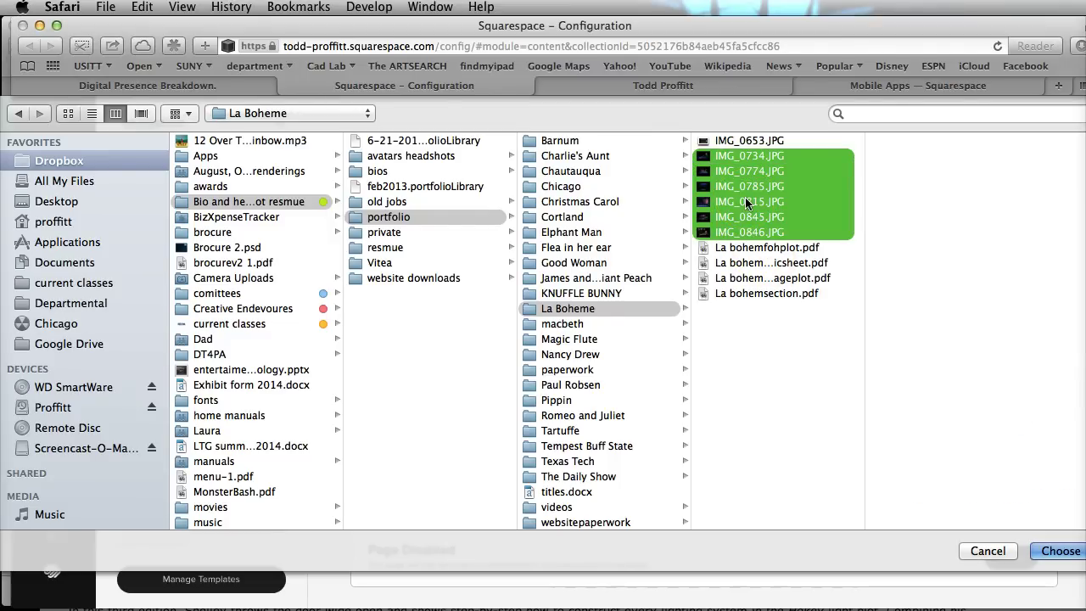
left_click(1055, 553)
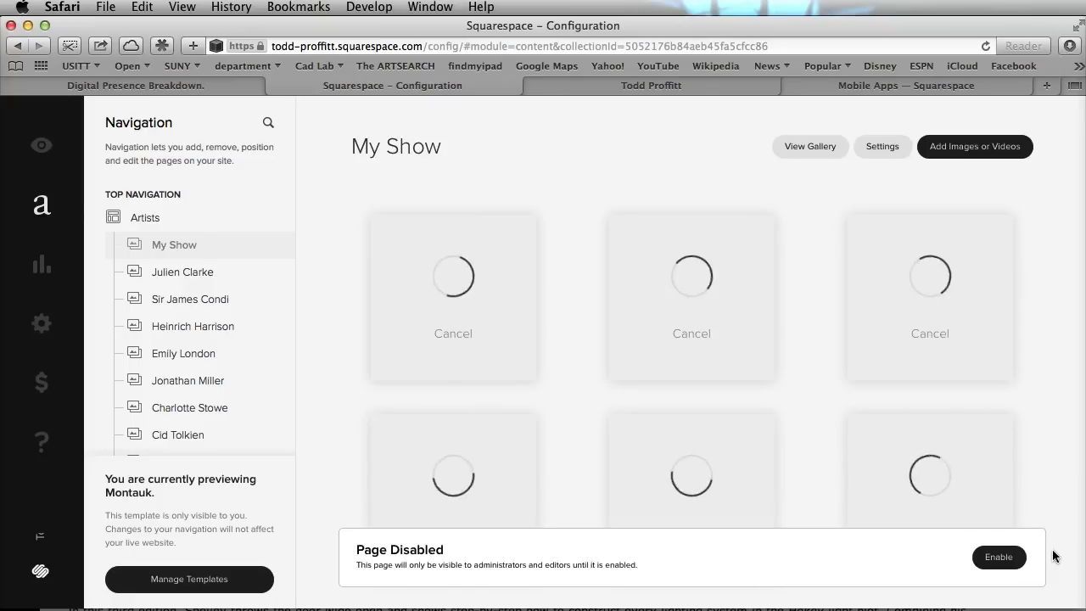
Look over the uploaded production photos in the My Show gallery.
left_click(943, 344)
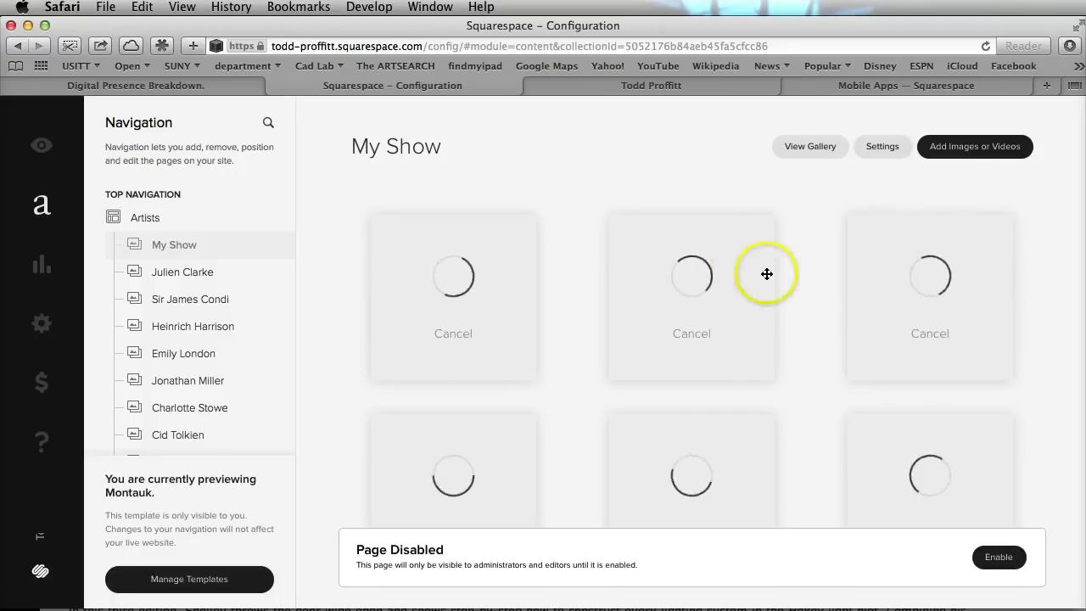
scroll(787, 286, "down", 2)
left_click(577, 400)
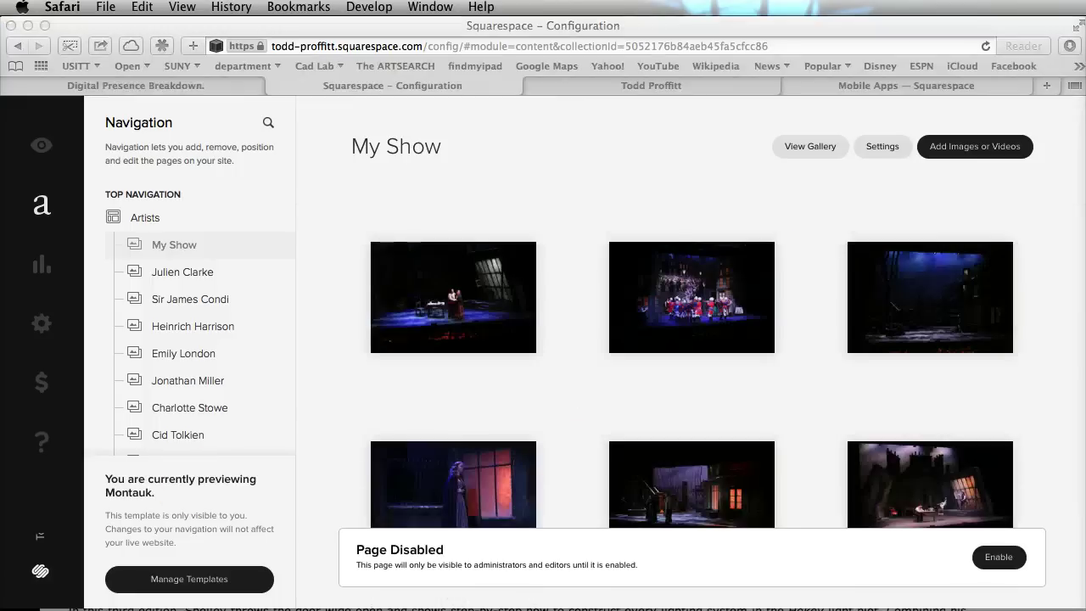
left_click(464, 513)
left_click(689, 345)
scroll(688, 348, "down", 5)
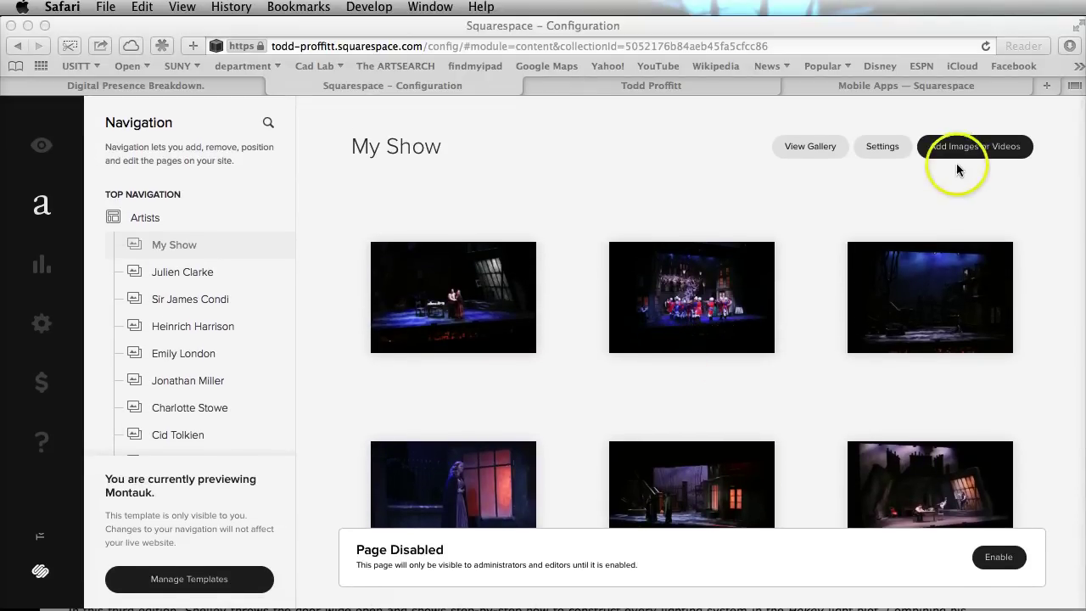
Open the My Show gallery's settings and change its navigation title to "La Bohem".
left_click(882, 151)
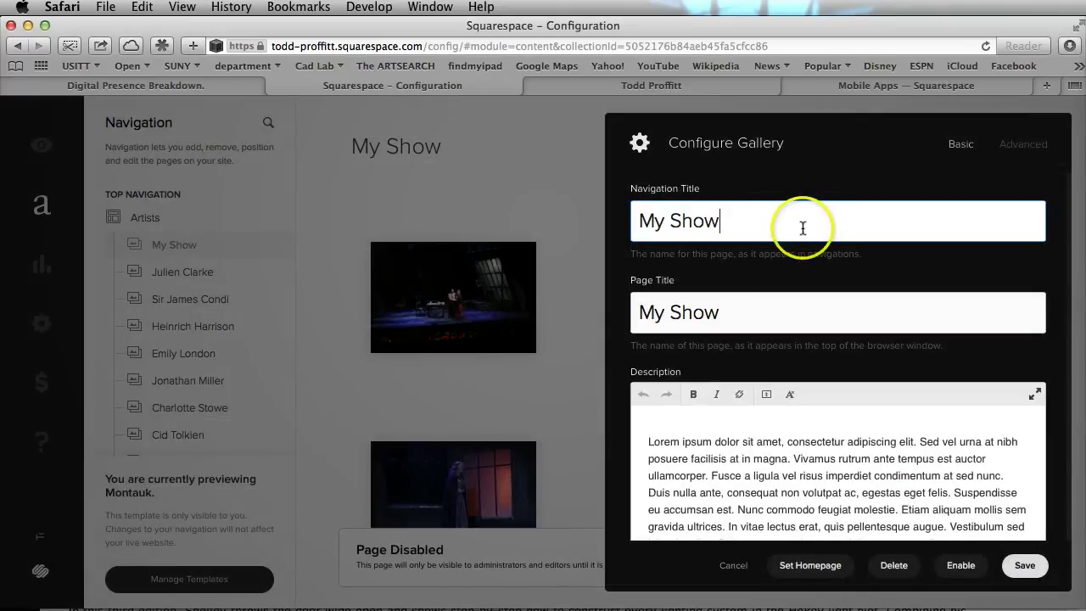
left_click_drag(800, 228, 412, 205)
type("La Bohem")
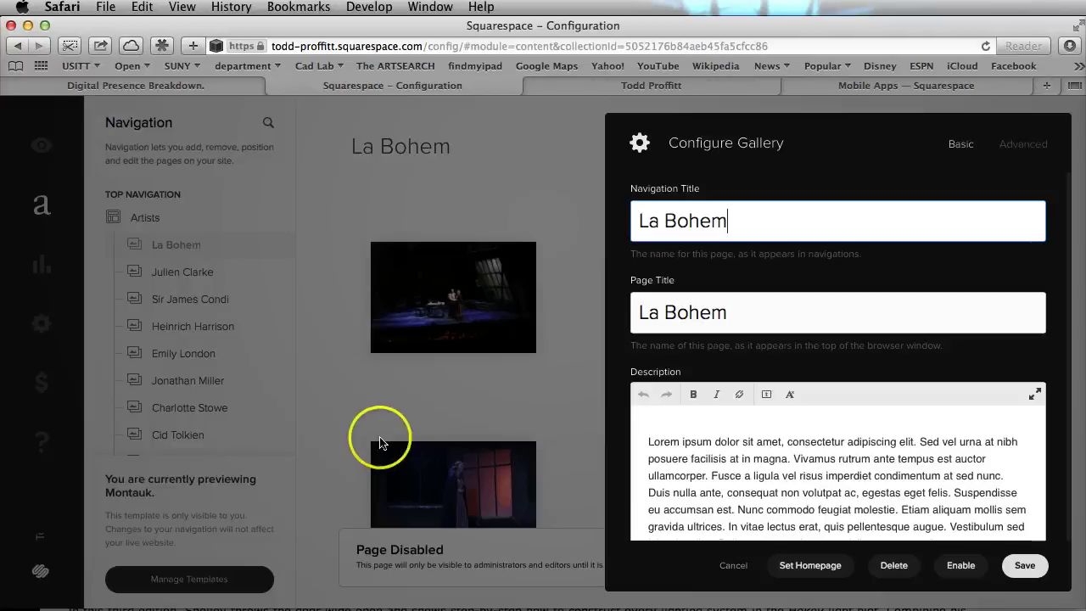
Replace the gallery's placeholder description with the production credits below the title in magic7.pdf, copied from Preview.
left_click_drag(670, 424, 865, 403)
scroll(865, 402, "up", 5)
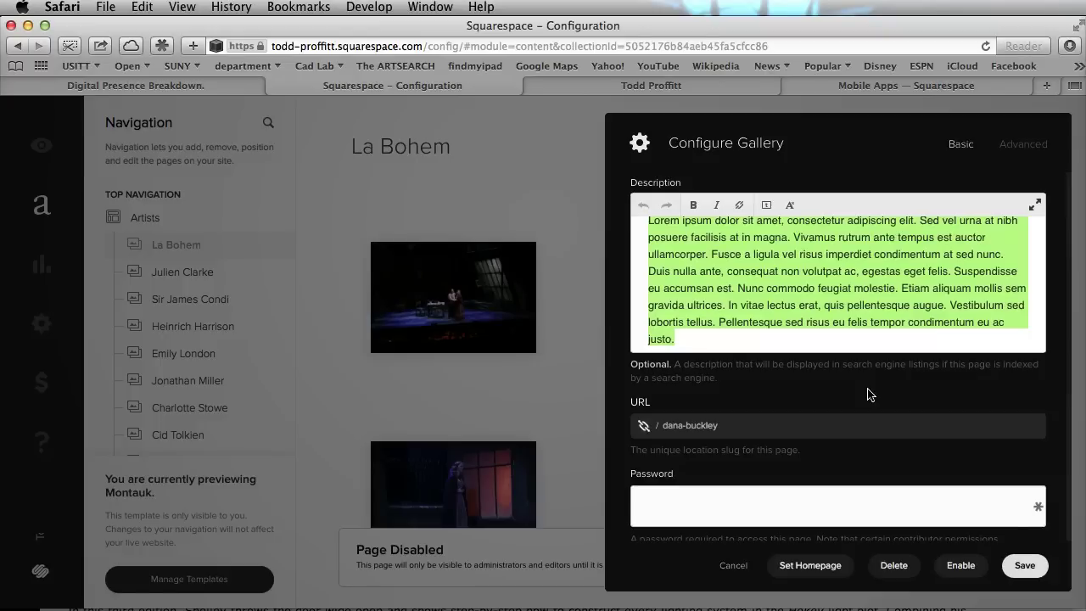
key("super+Tab")
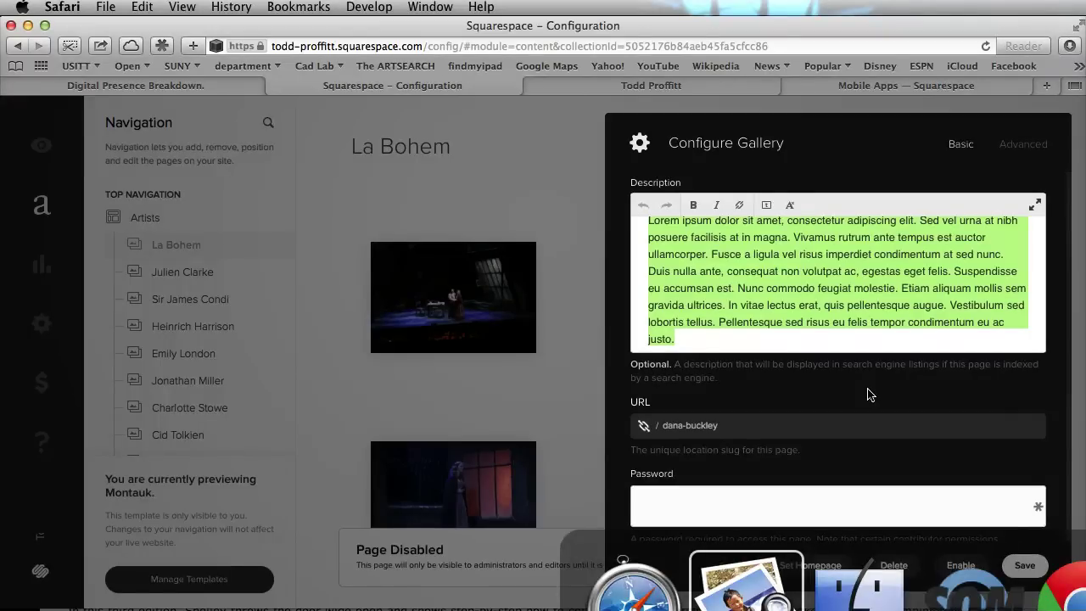
key("super+Tab")
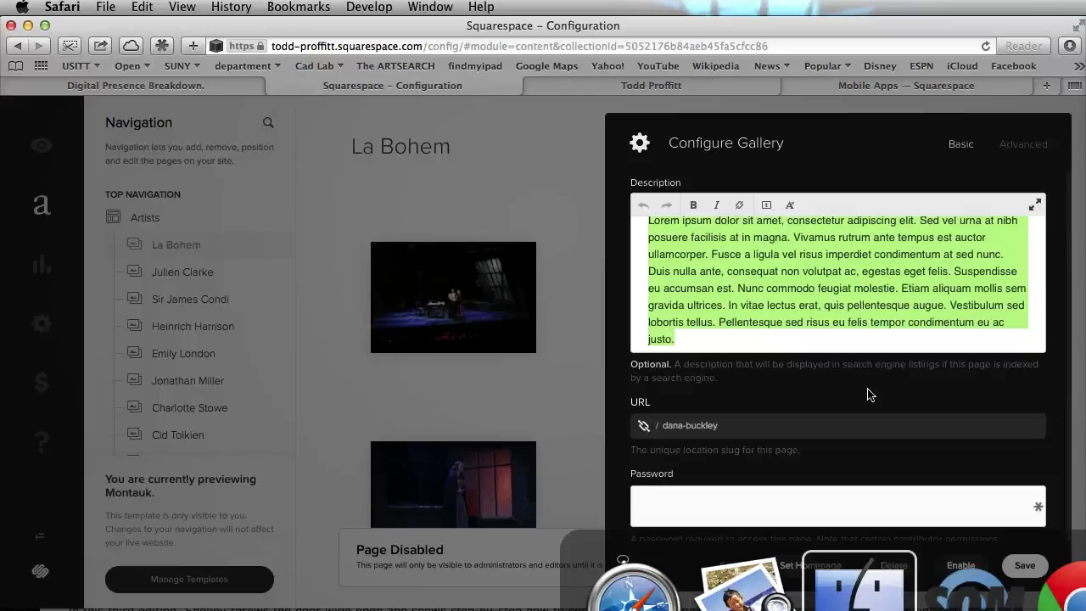
key("super+Tab")
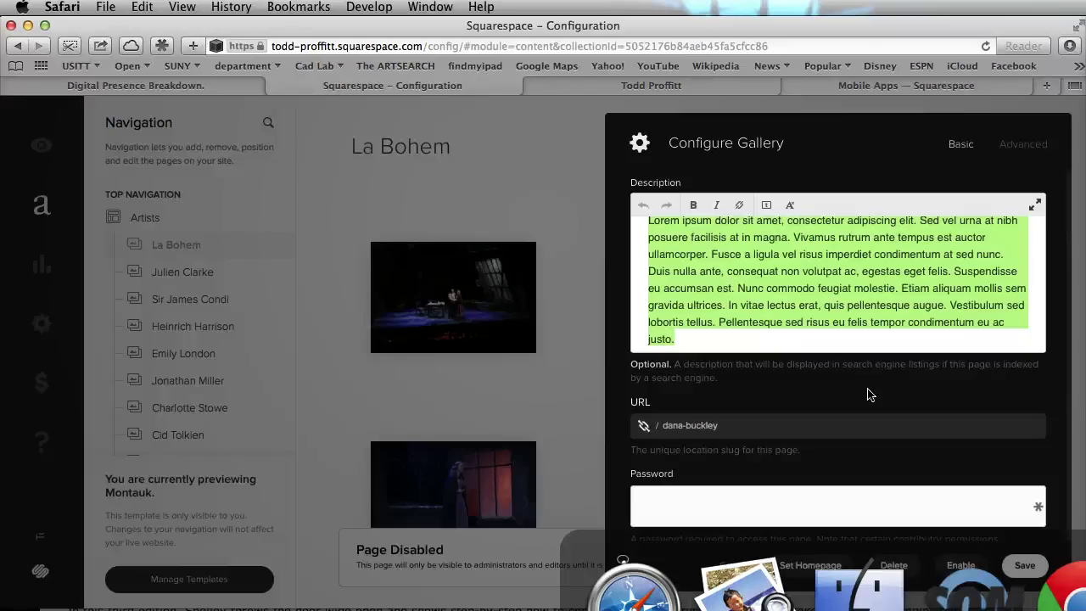
key("super+Tab")
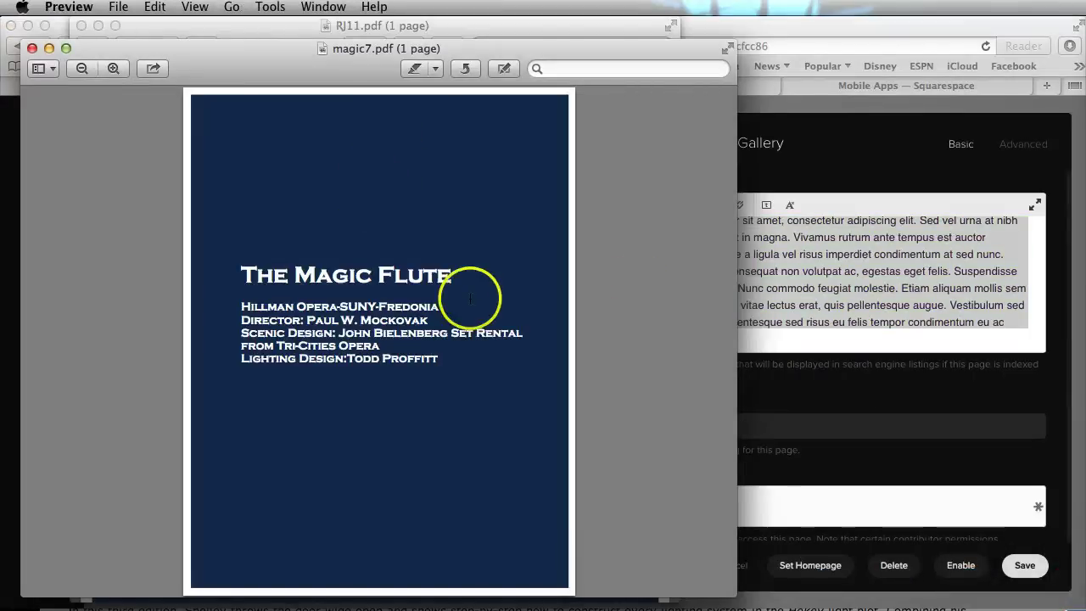
left_click_drag(449, 363, 247, 308)
key("super+c")
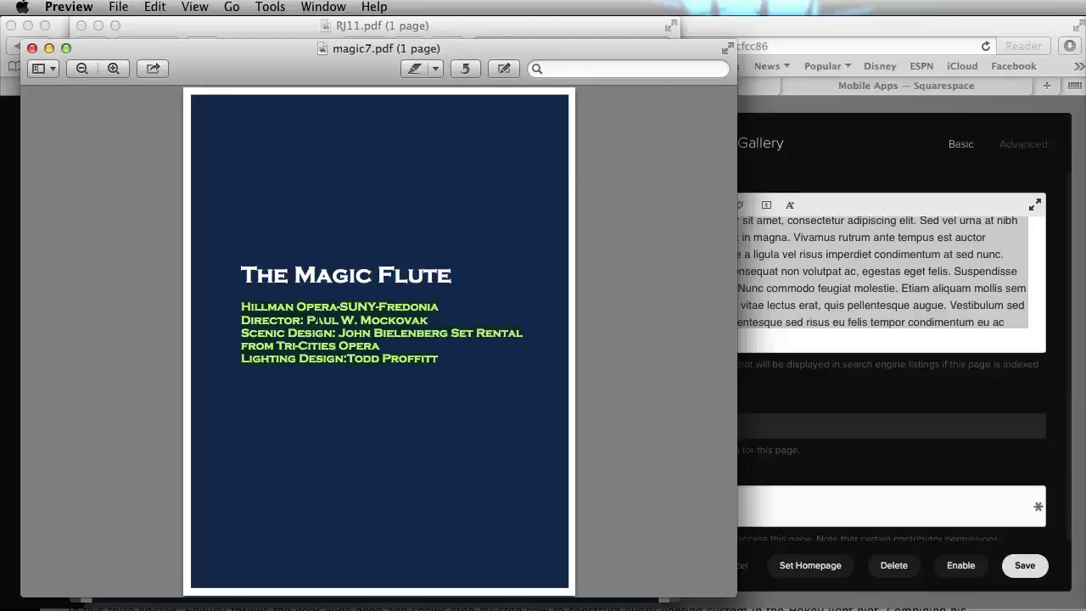
left_click(863, 507)
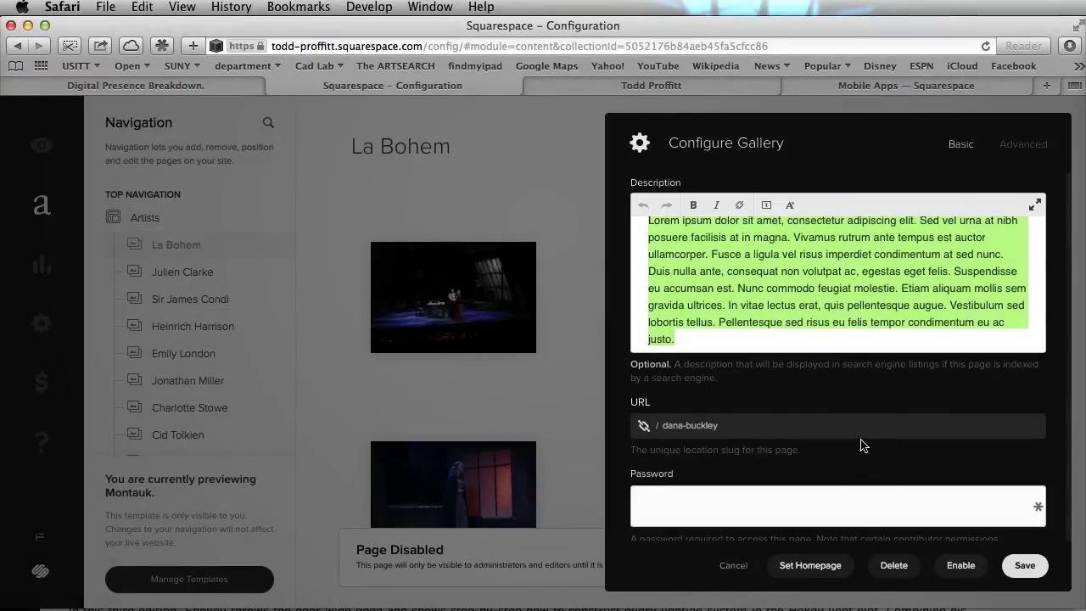
key("super+v")
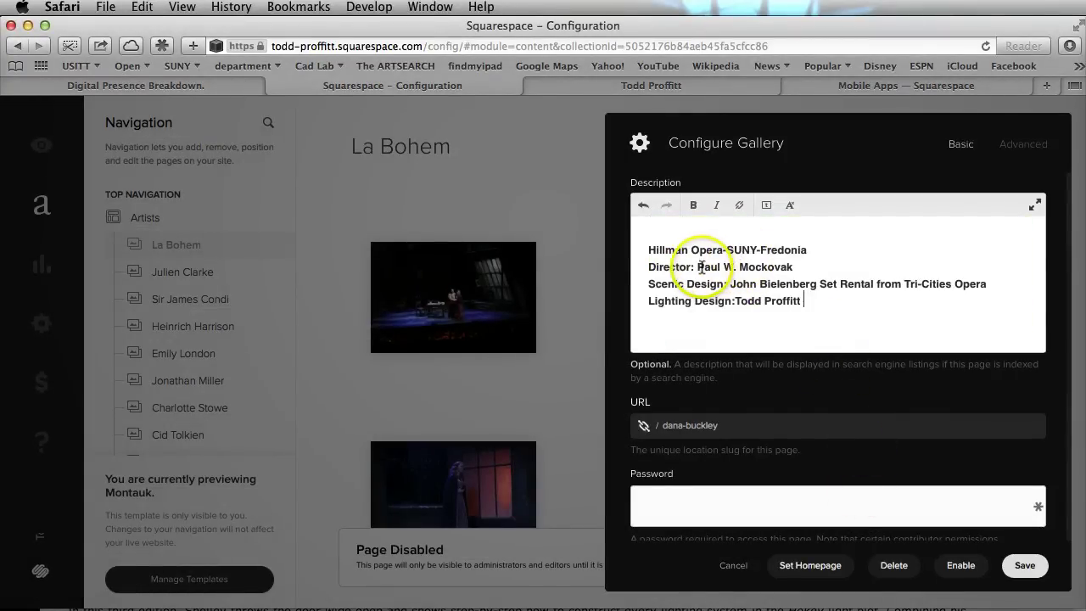
Replace the director's name in the description and place the cursor at the start of the Hillman Opera line.
left_click_drag(697, 266, 827, 272)
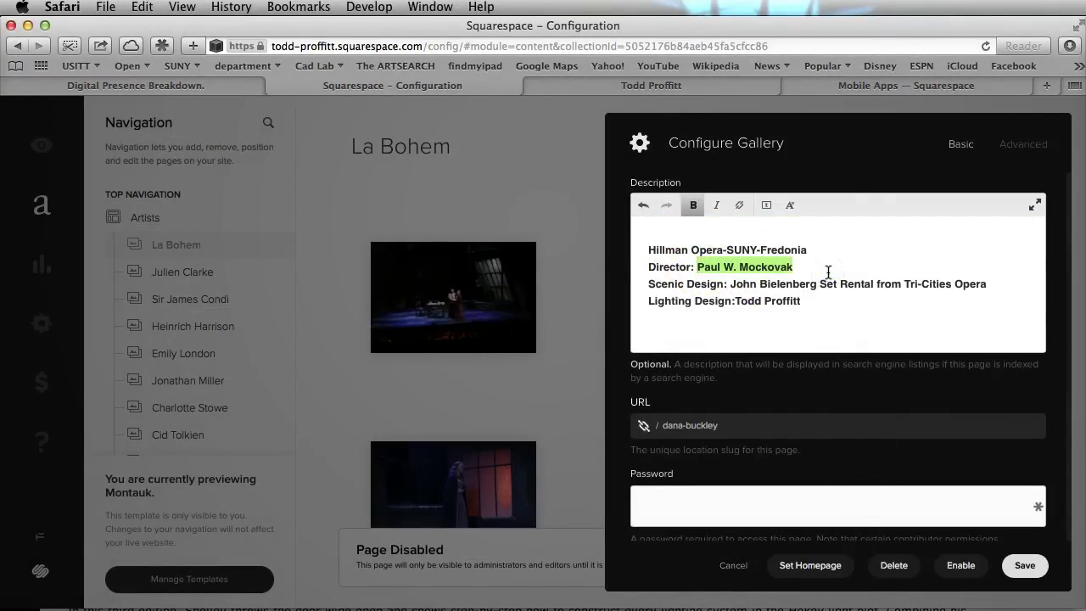
type("Thomas Loughlin")
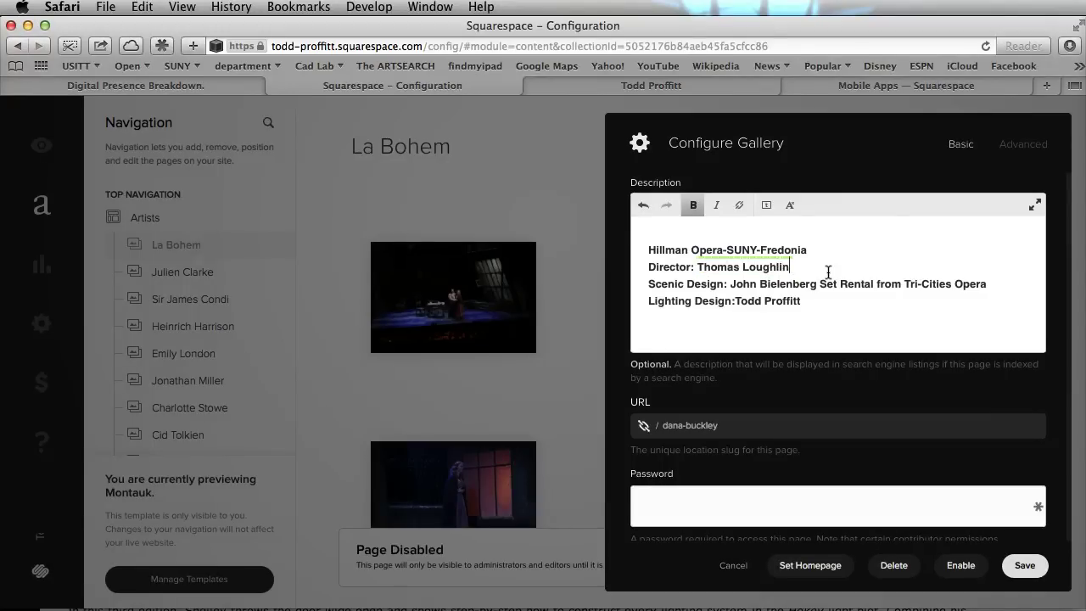
left_click(838, 292)
scroll(764, 280, "up", 1)
left_click(647, 284)
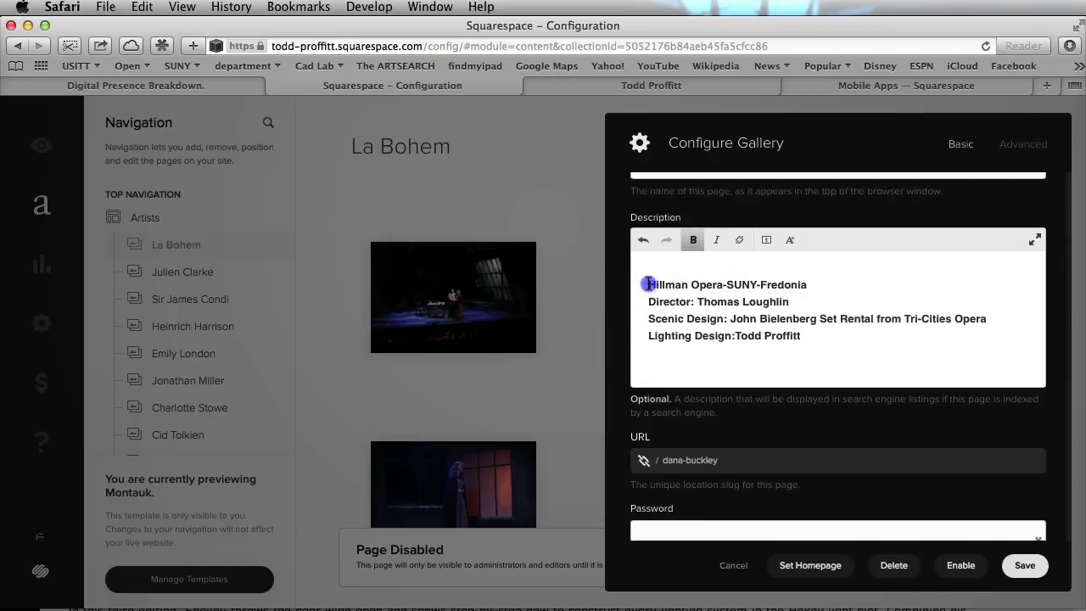
Save the La Bohem gallery's settings and review its site page with the credits and production photos, leaving the gallery disabled.
left_click(715, 297)
left_click(1025, 565)
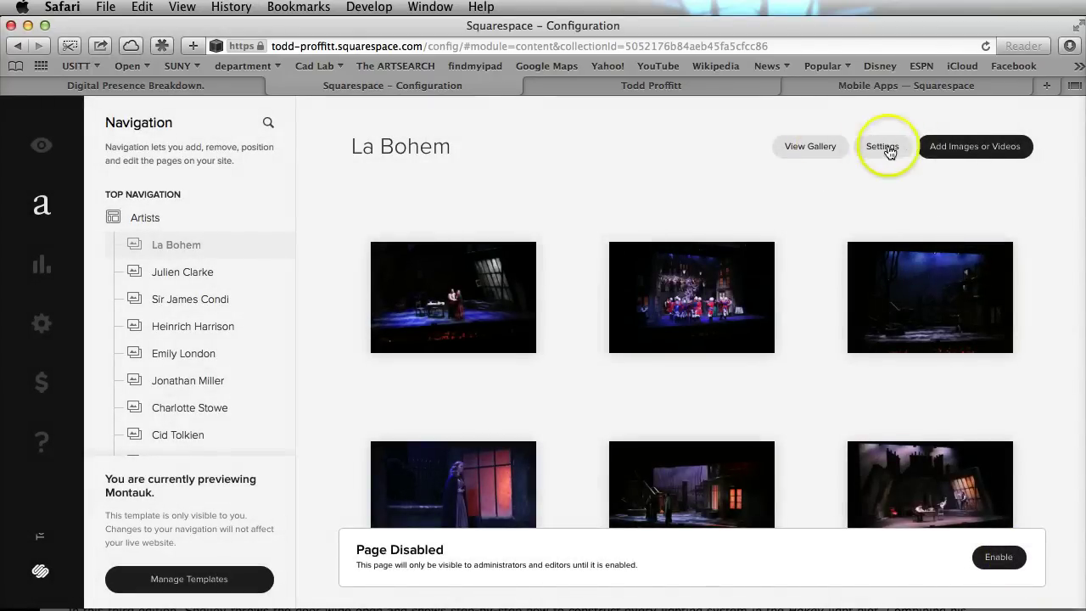
left_click(811, 153)
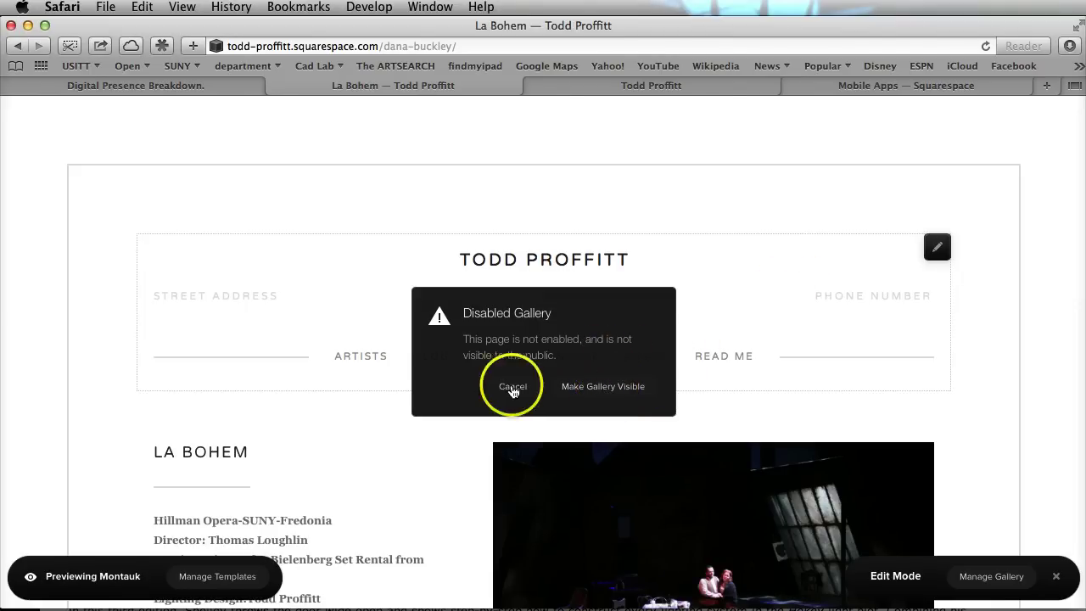
left_click(512, 386)
scroll(623, 391, "down", 8)
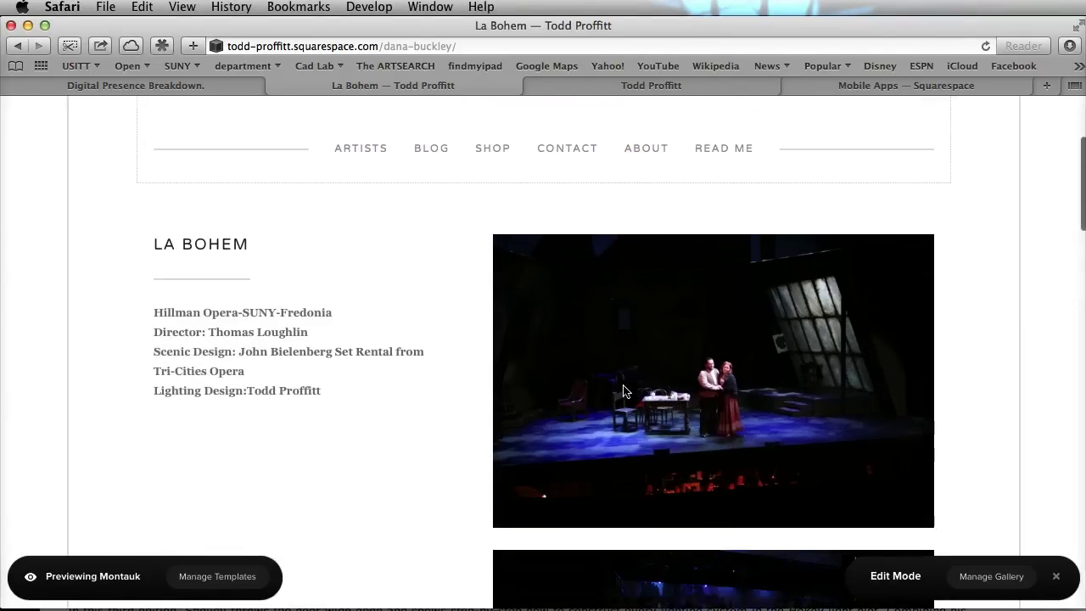
scroll(623, 391, "down", 12)
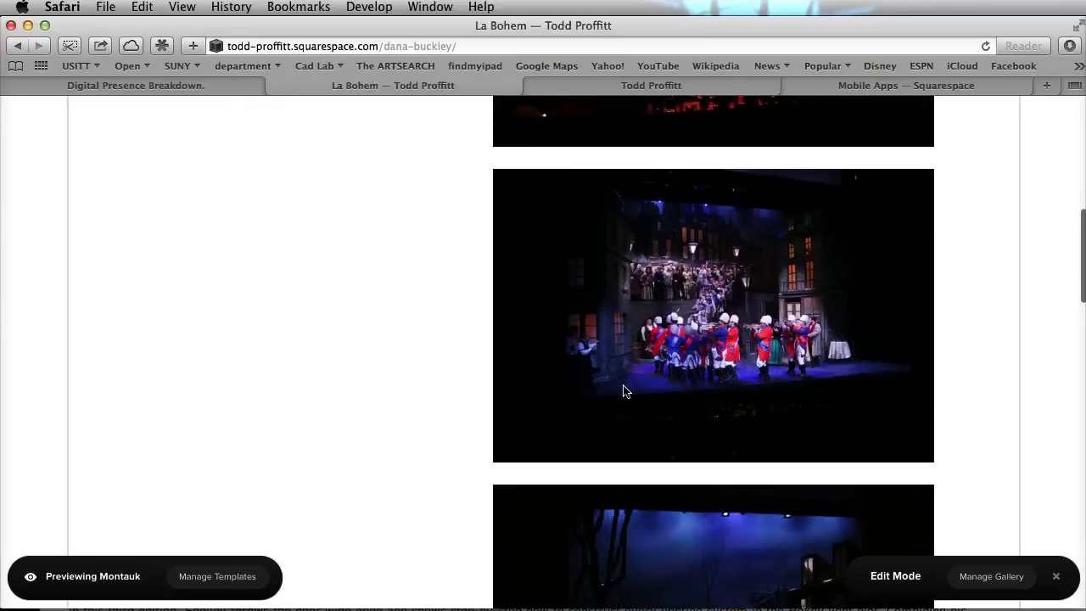
scroll(623, 391, "down", 20)
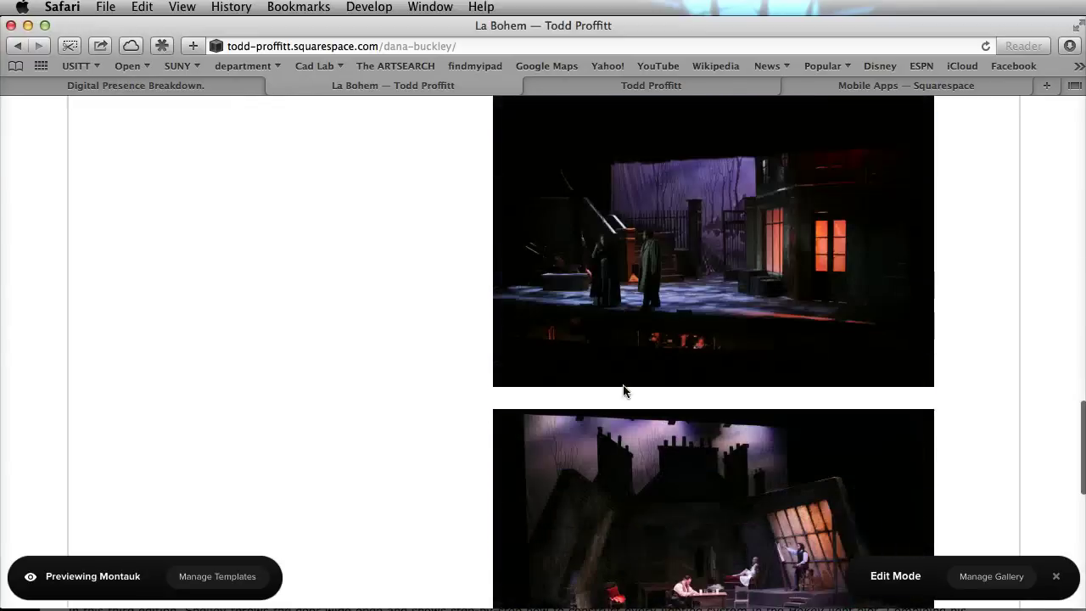
scroll(623, 391, "up", 20)
Open the site header's settings and look through the Basic Information page, including site title, logo, site subject and contact phone fields.
left_click(939, 227)
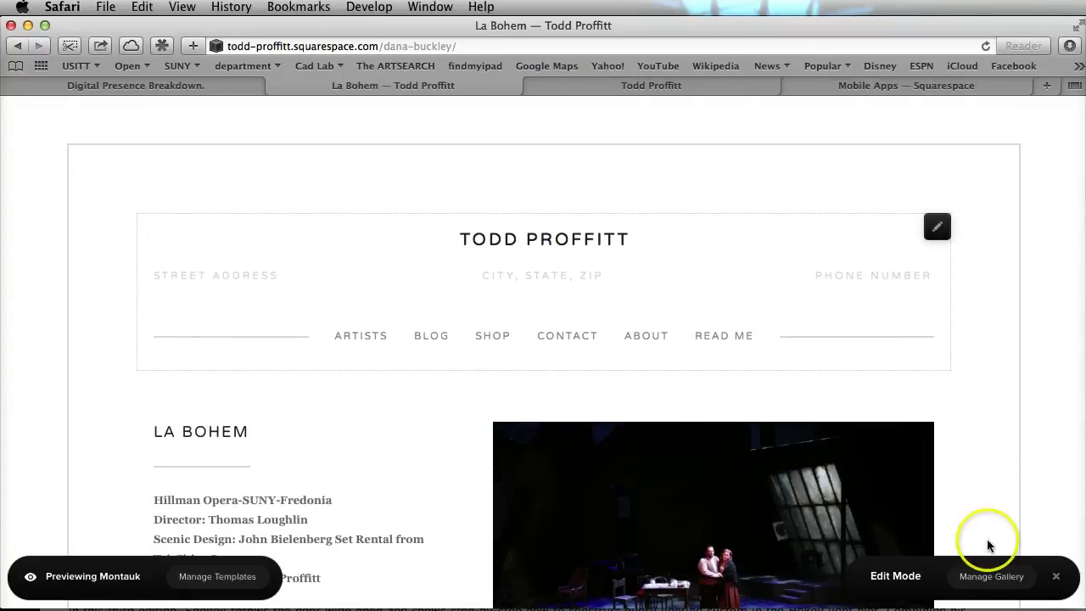
left_click(937, 226)
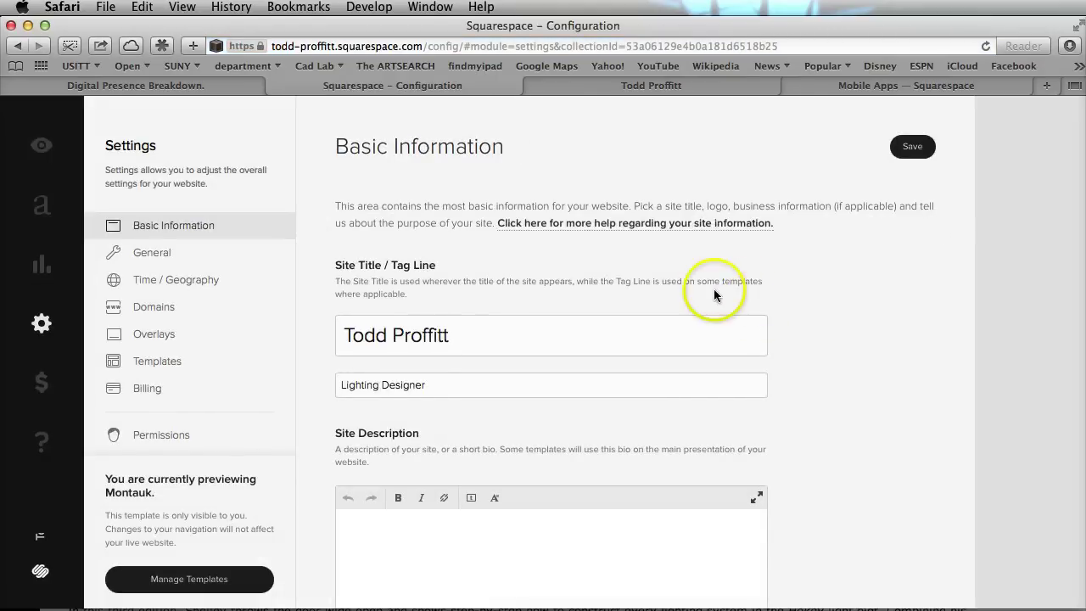
scroll(700, 273, "down", 10)
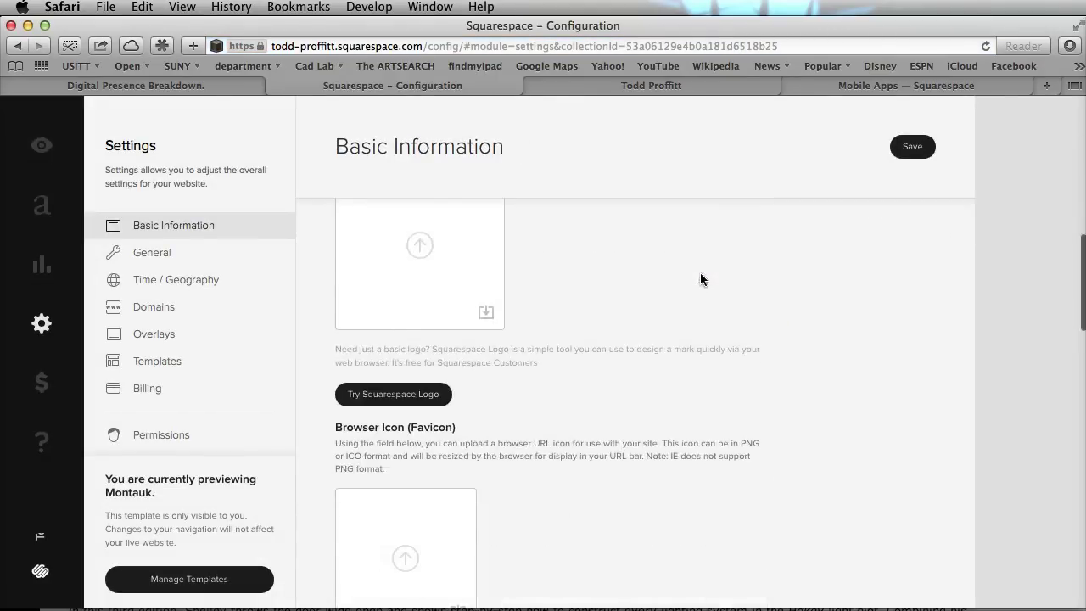
scroll(700, 273, "down", 5)
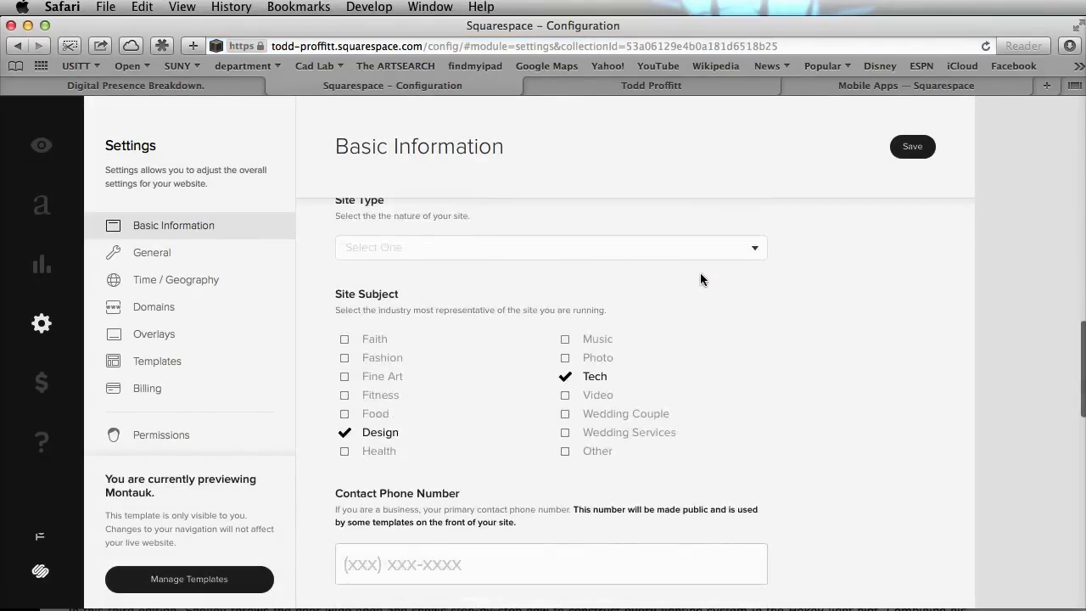
scroll(699, 279, "down", 5)
left_click(288, 229)
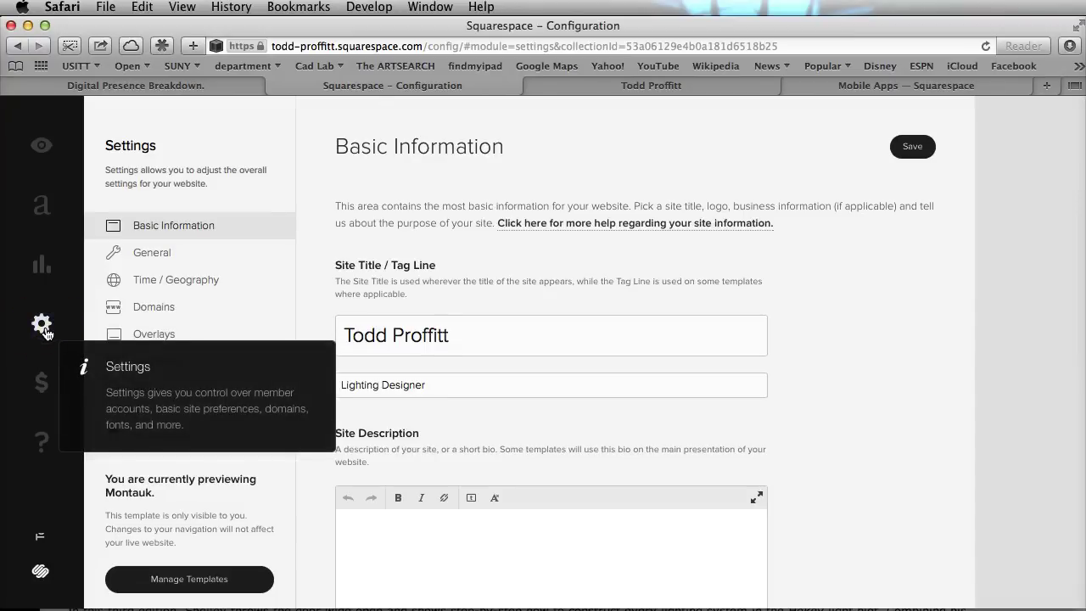
Return to the site navigation and move the Macbeth gallery from the unlinked Portfolio index into Artists, directly below La Bohem.
left_click(42, 204)
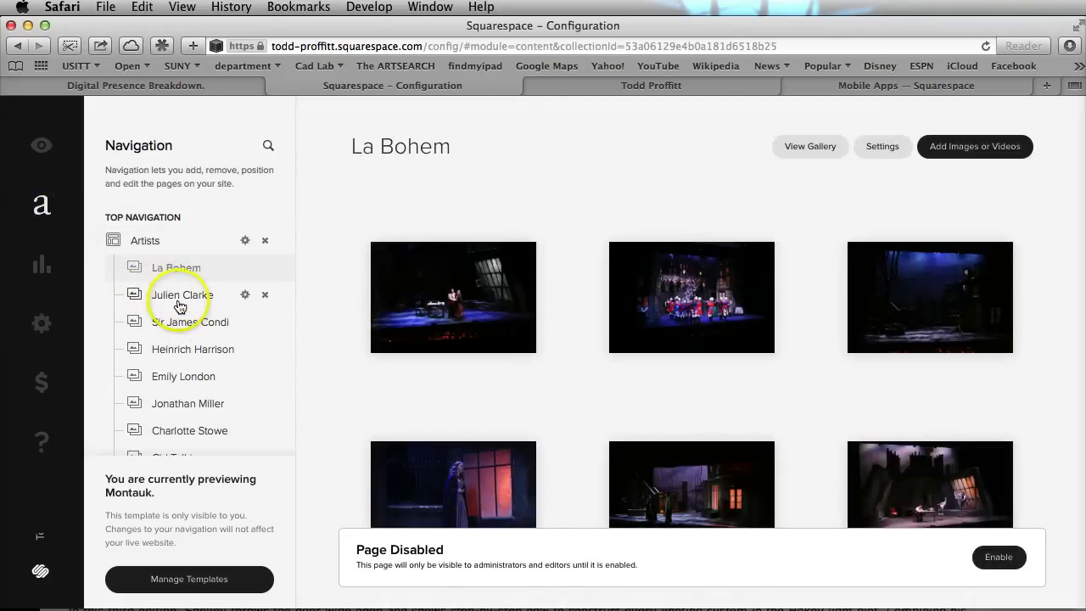
left_click(179, 298)
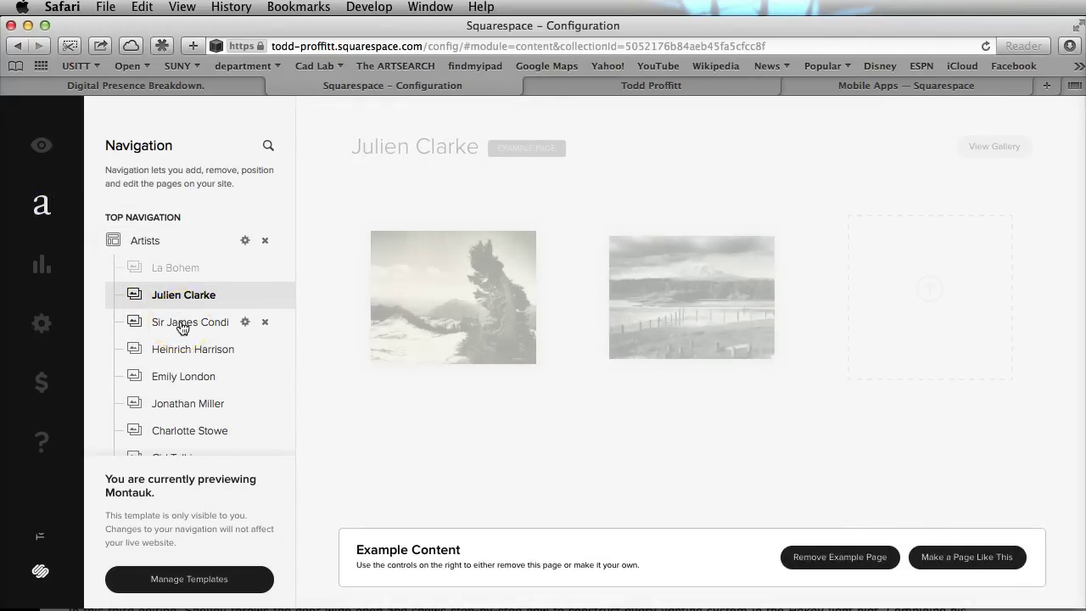
scroll(180, 328, "down", 10)
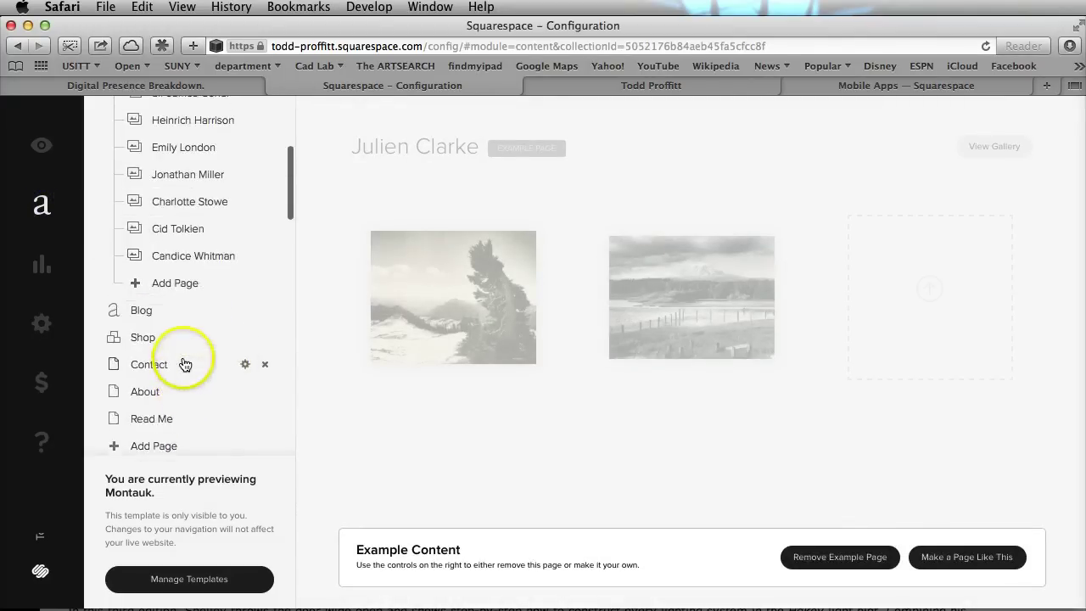
scroll(184, 364, "down", 10)
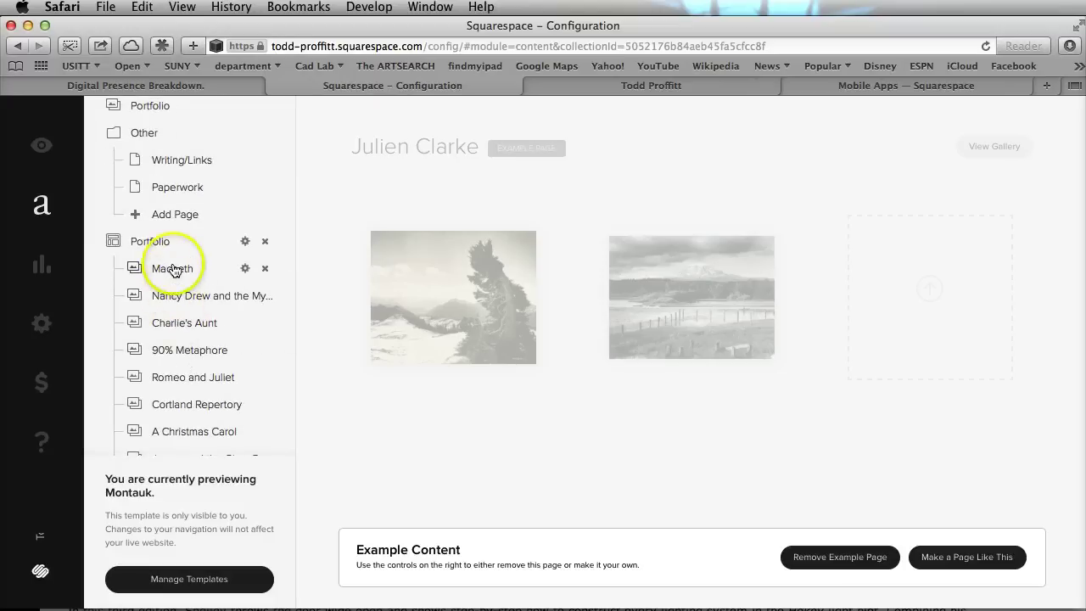
left_click_drag(172, 269, 229, 211)
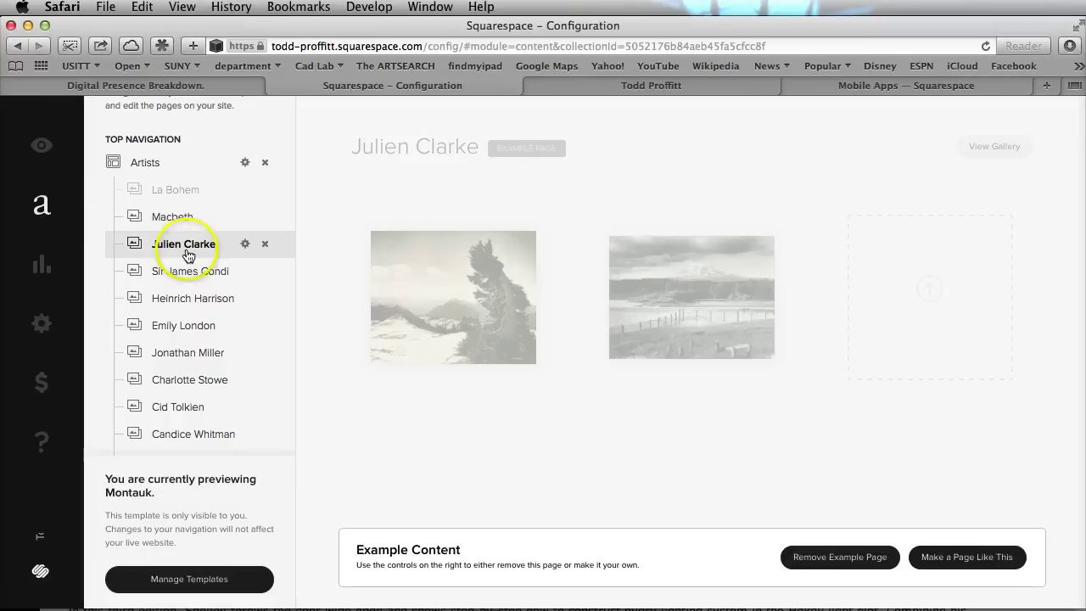
Remove the example artist gallery directly below Macbeth from the Artists index.
left_click(265, 244)
left_click(356, 279)
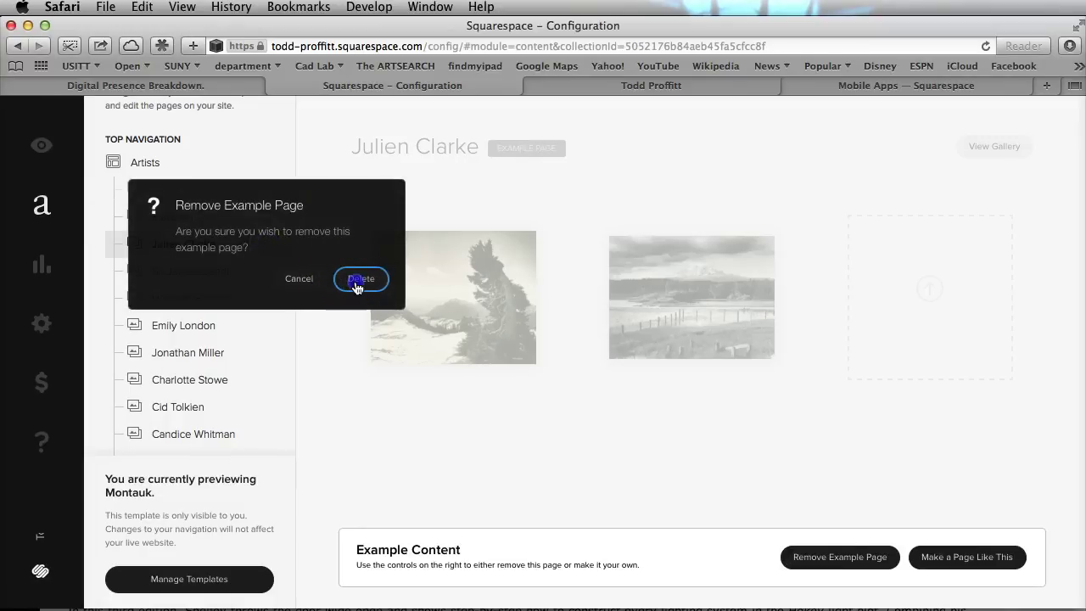
scroll(198, 175, "up", 15)
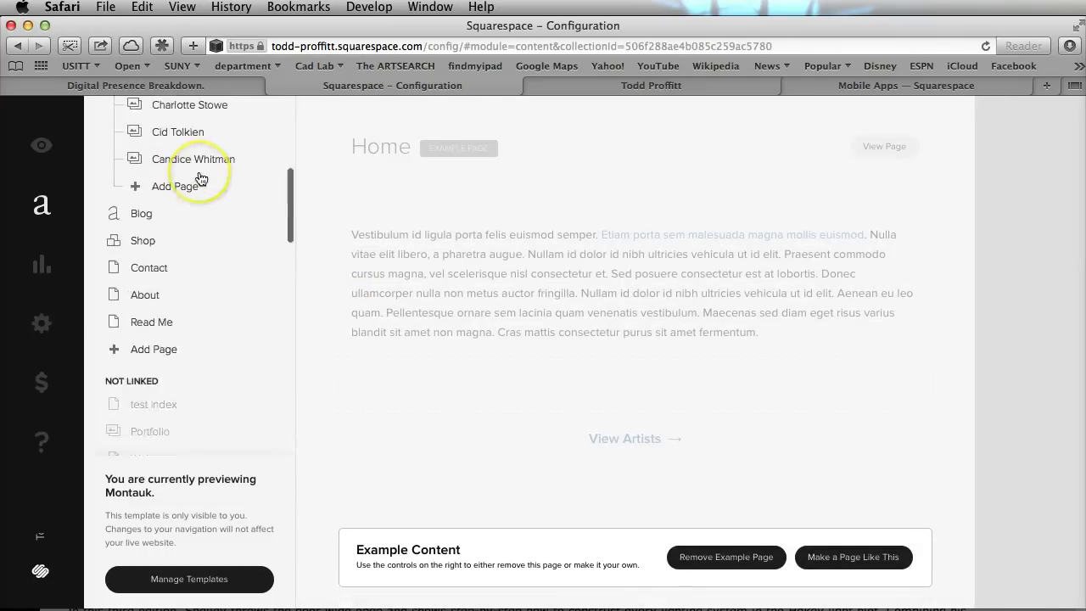
Remove the Blog and Shop example pages from the top navigation.
scroll(212, 275, "down", 2)
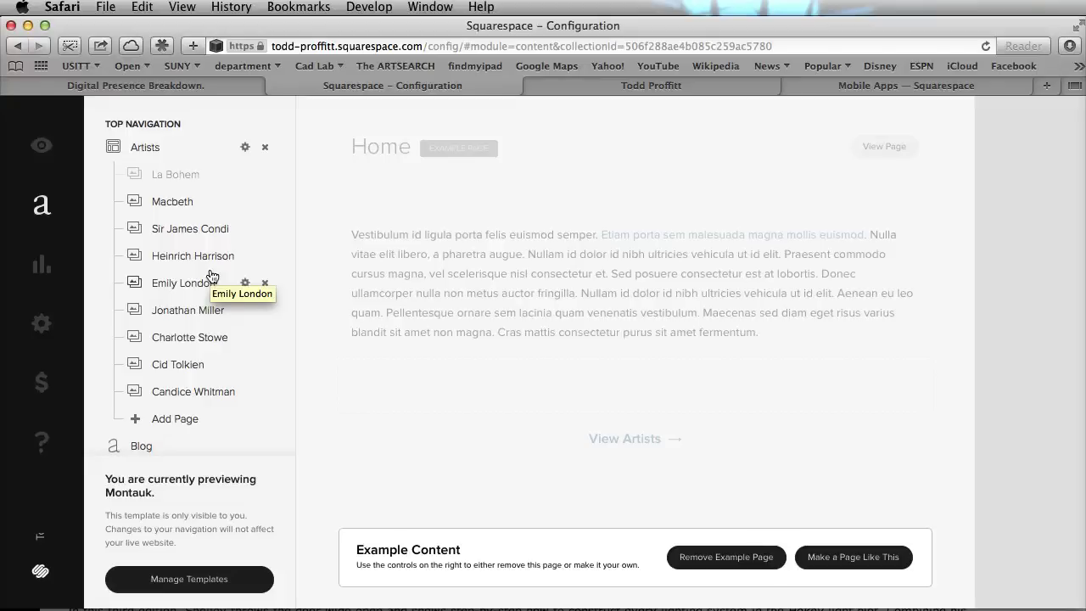
scroll(212, 237, "down", 3)
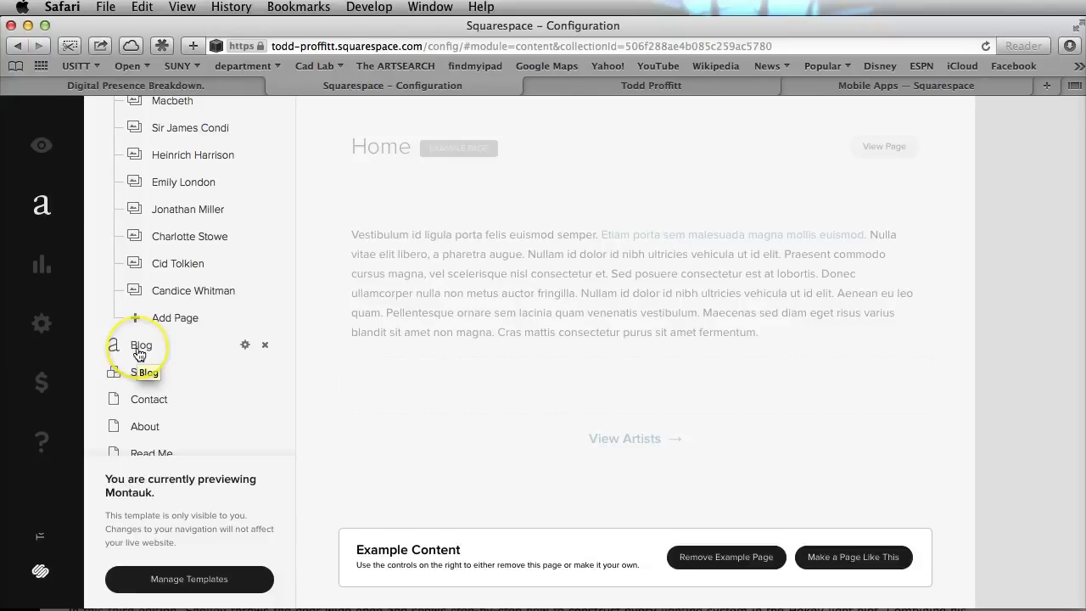
left_click(265, 349)
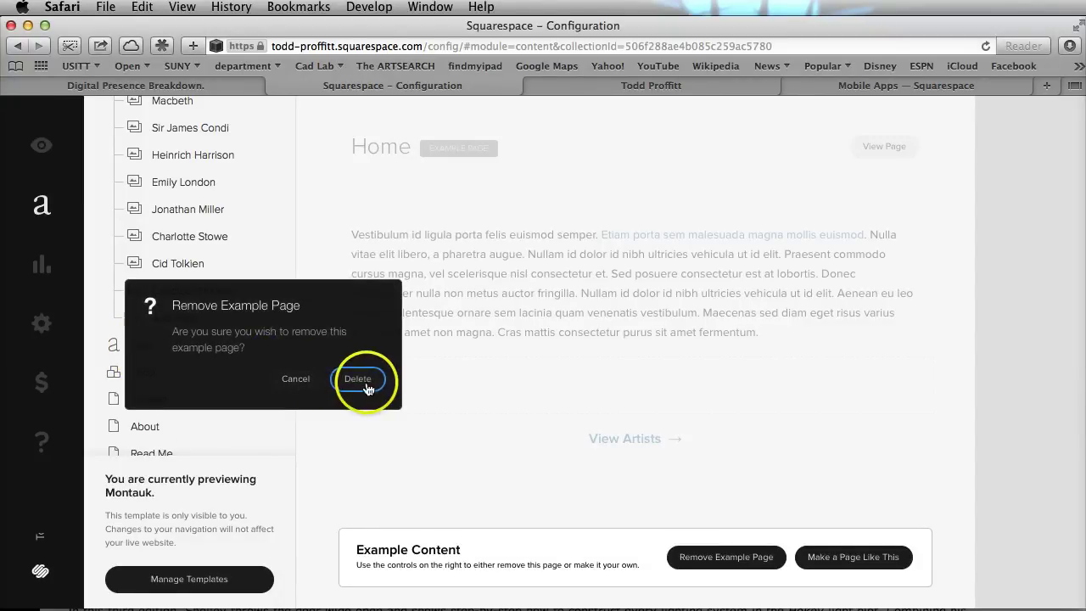
left_click(361, 378)
mouse_move(266, 348)
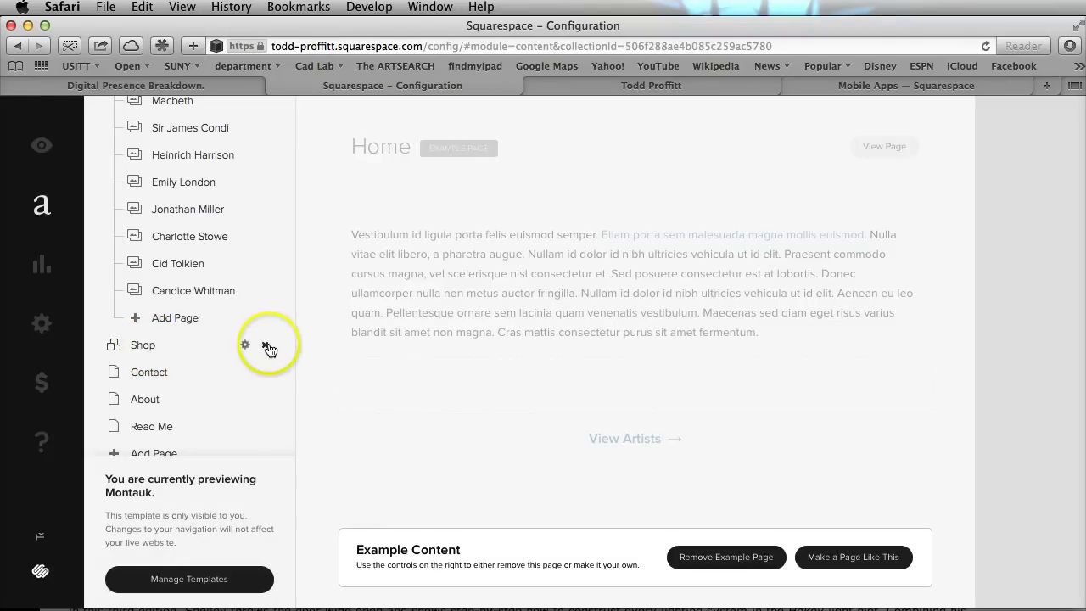
left_click(266, 348)
left_click(360, 376)
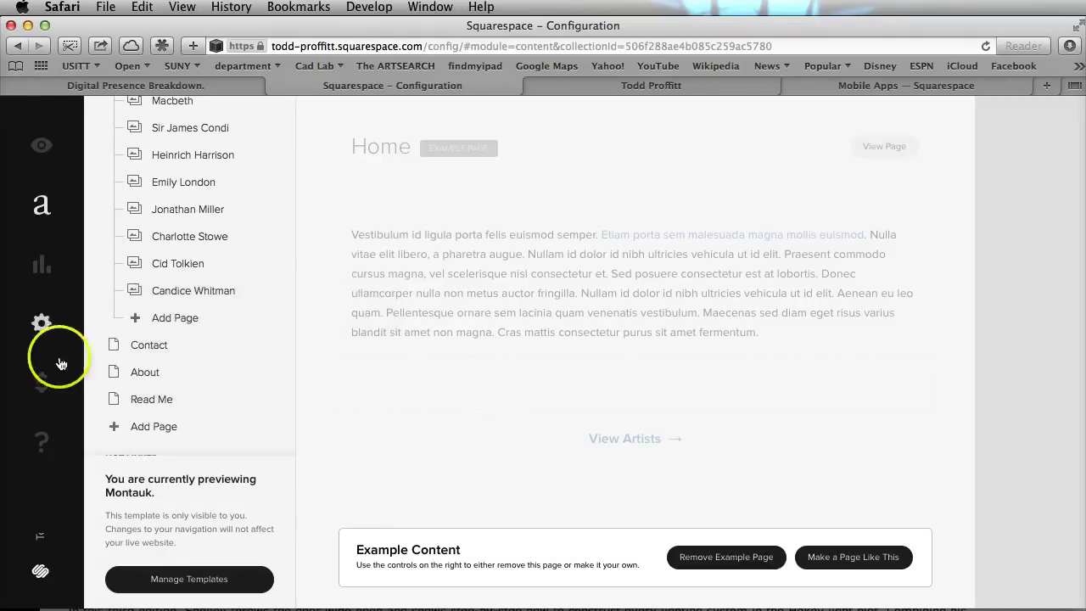
Turn the Contact example page into an own page titled "Contact", save it, and look over its text and form.
left_click(151, 347)
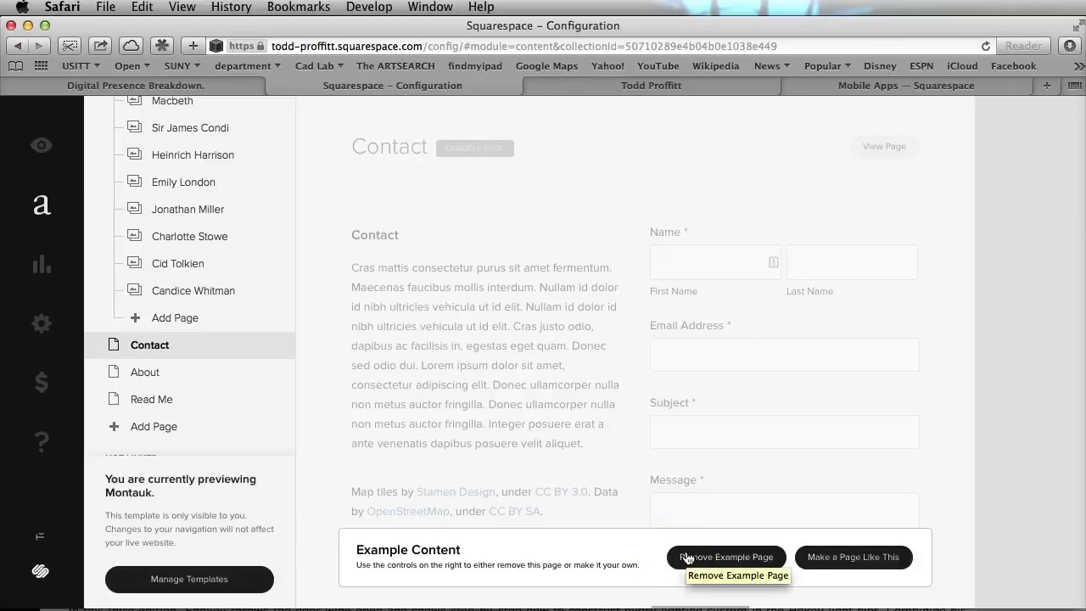
left_click(834, 558)
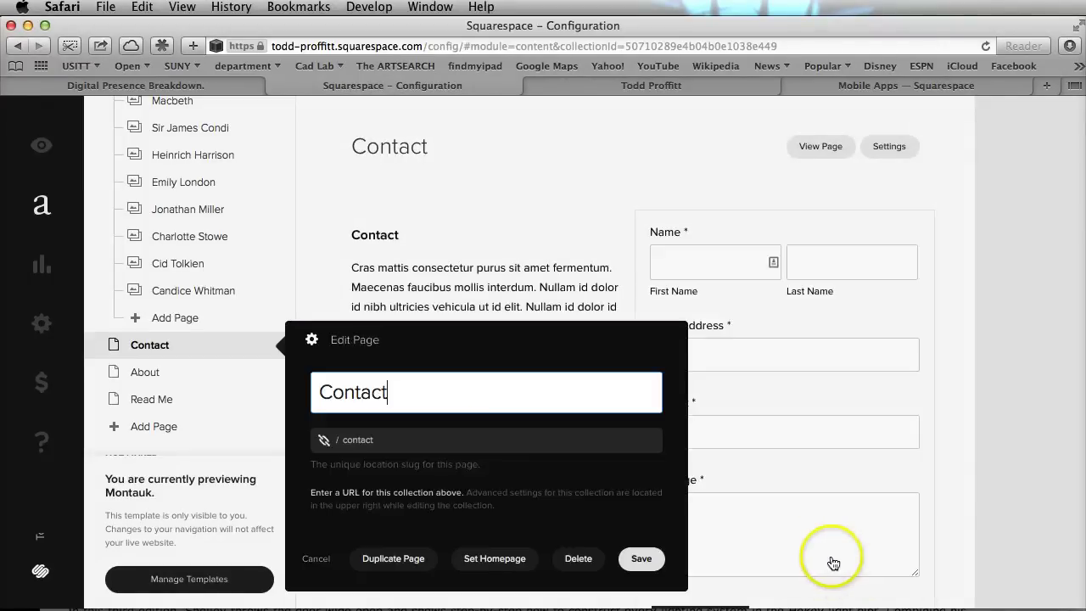
left_click(659, 566)
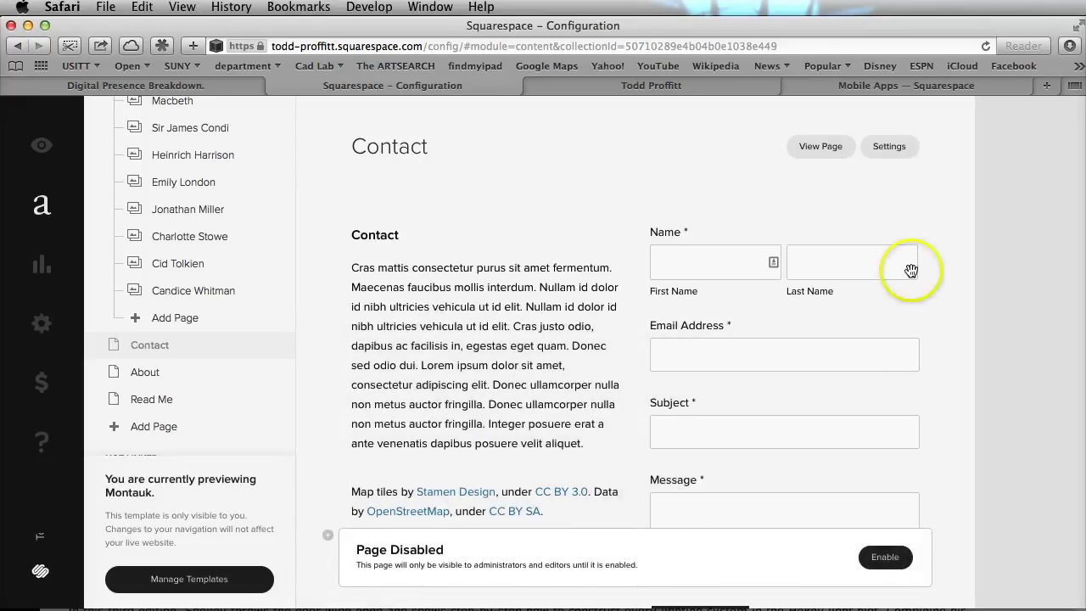
scroll(685, 251, "down", 1)
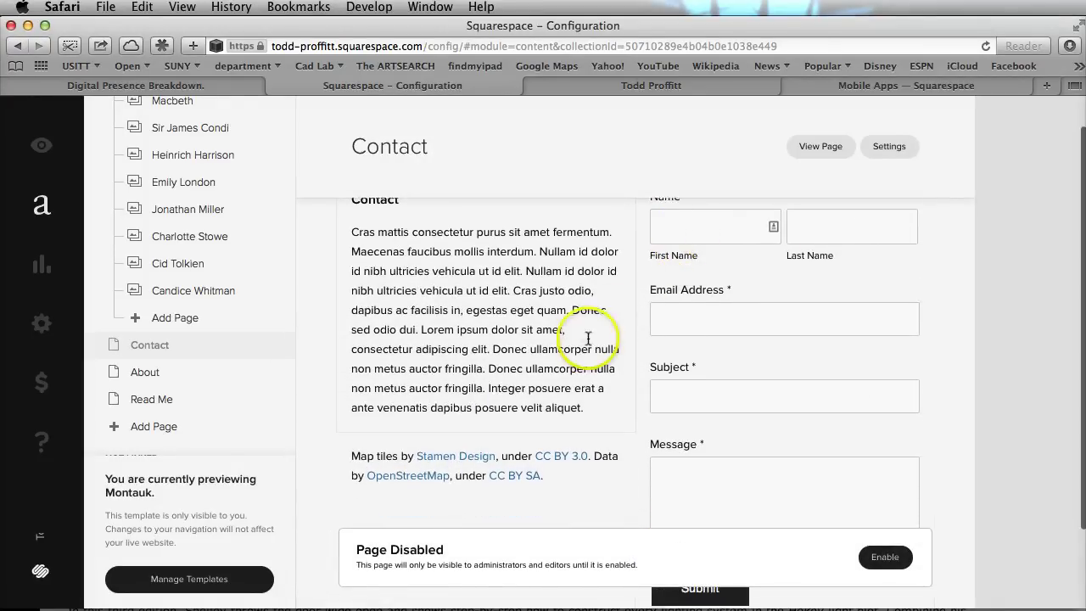
scroll(591, 322, "up", 1)
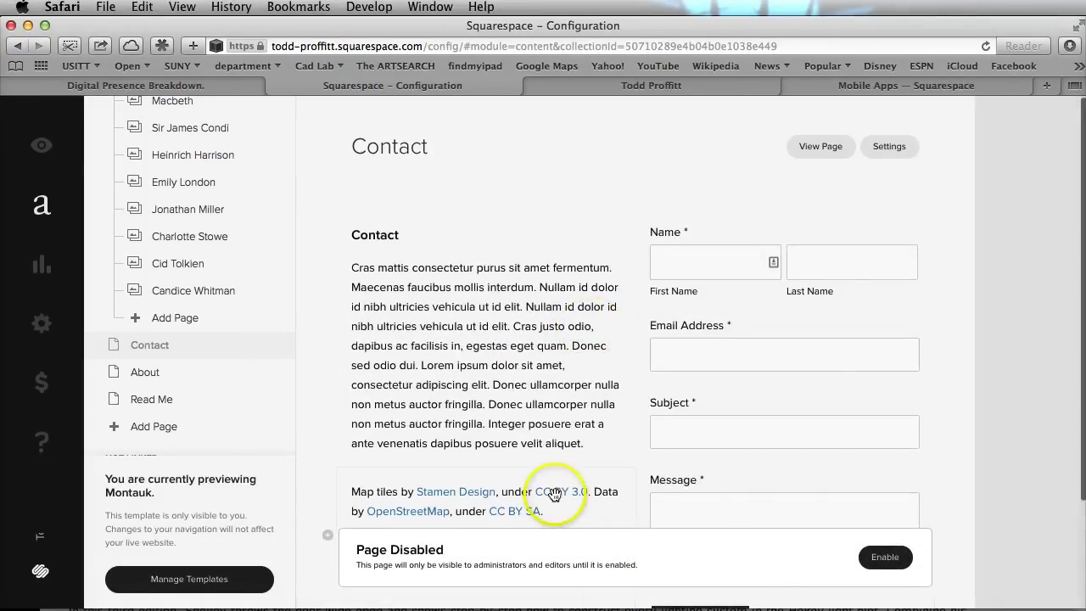
Try bold formatting on the placeholder paragraph below the Contact heading.
left_click(584, 442)
mouse_move(407, 370)
left_mouse_down()
mouse_move(393, 302)
mouse_move(336, 283)
mouse_move(340, 273)
left_mouse_up()
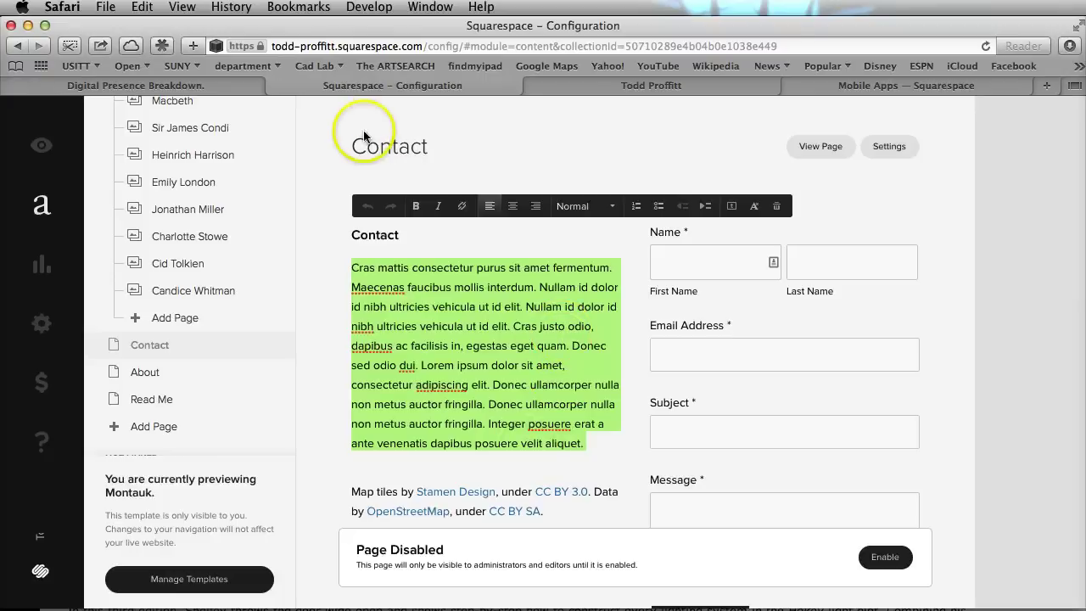
left_click(416, 207)
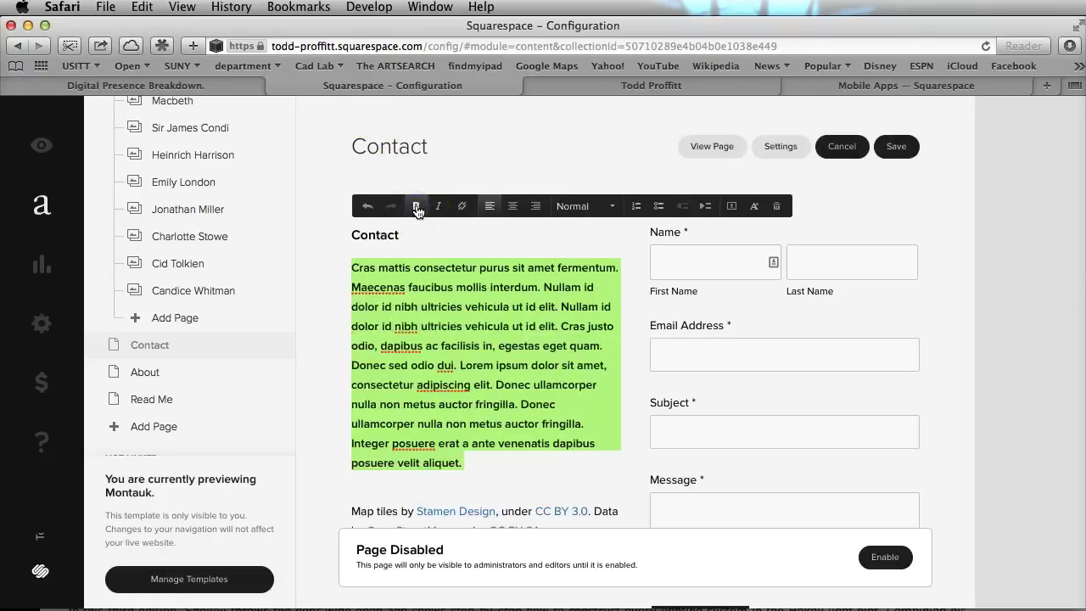
left_click(416, 207)
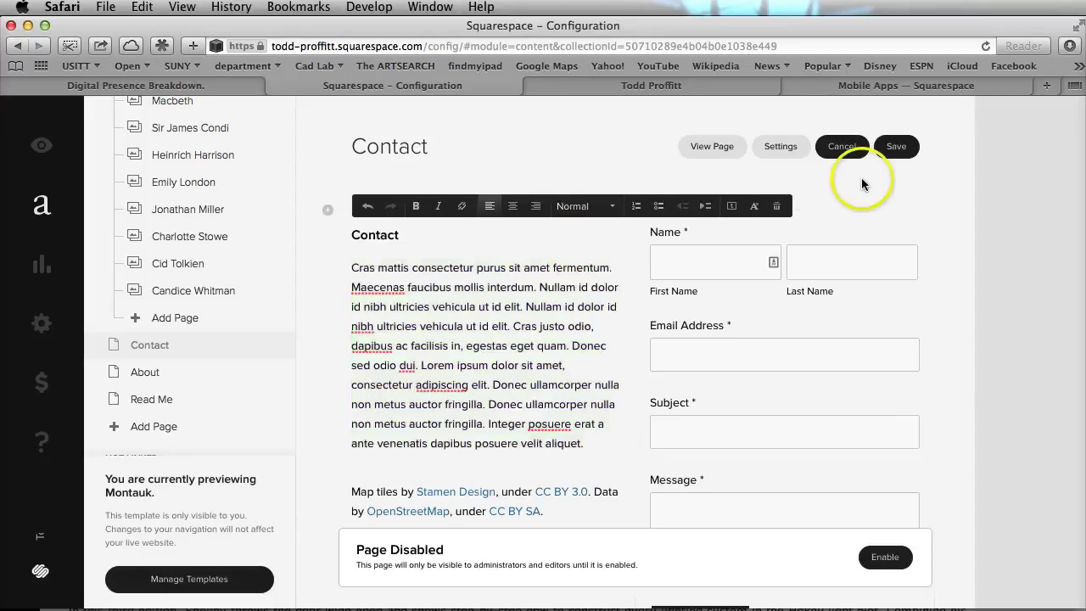
Insert an image block above the Contact heading and look over its image options.
scroll(612, 339, "down", 3)
scroll(612, 339, "up", 3)
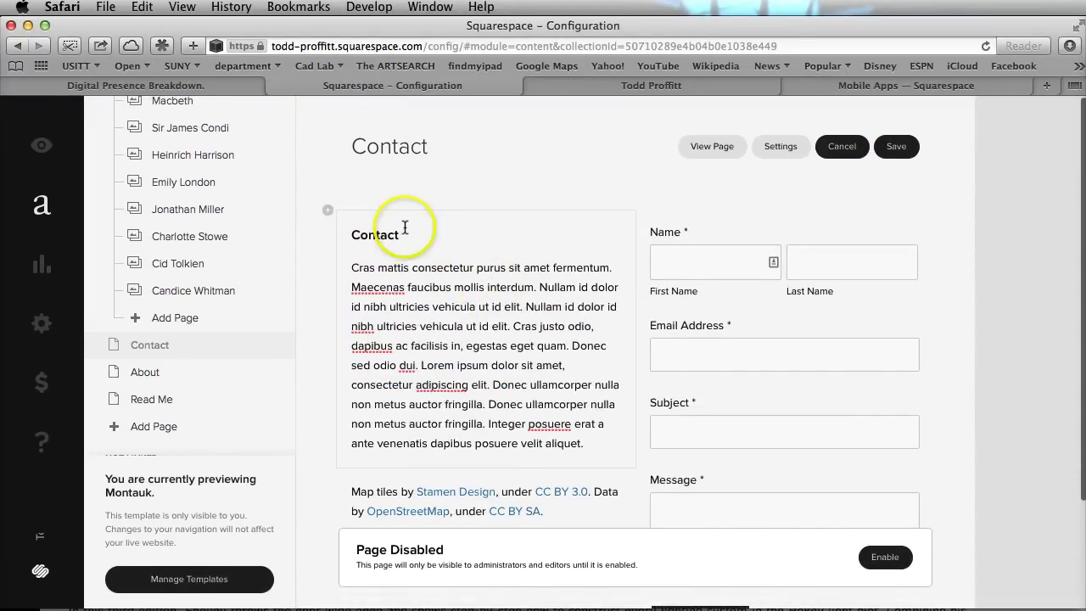
mouse_move(329, 218)
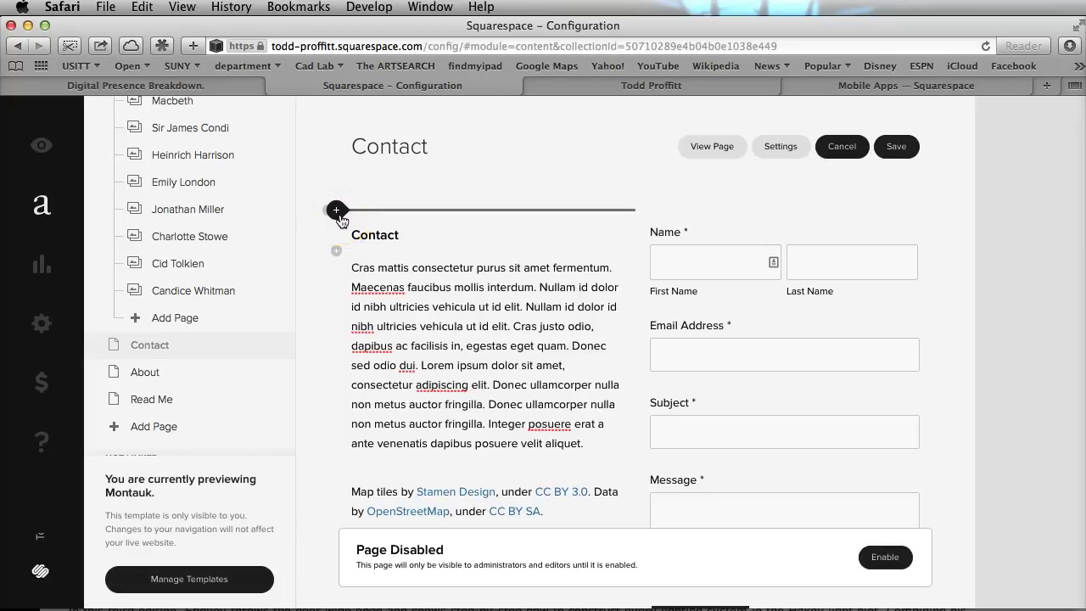
left_click(337, 212)
left_click(389, 258)
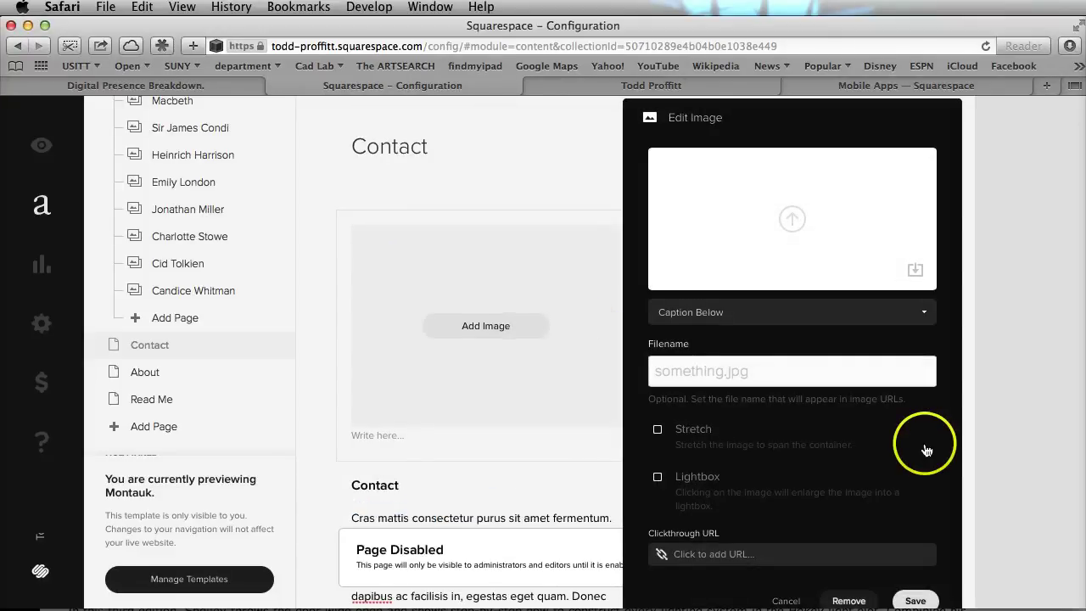
scroll(926, 450, "down", 5)
scroll(909, 445, "up", 5)
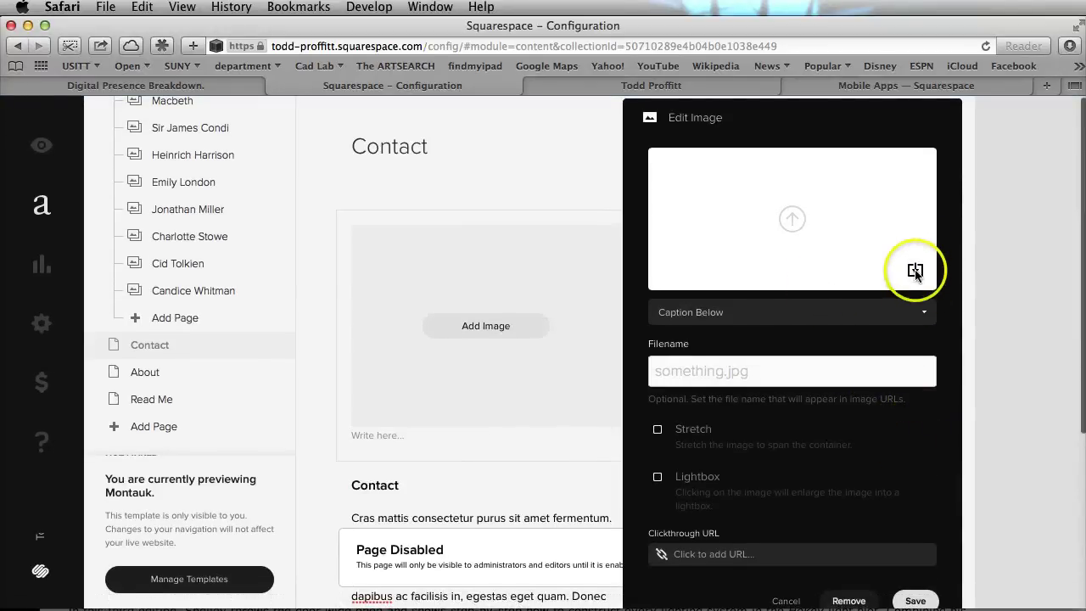
Browse the photos in the portfolio's Elphant Man folder and upload its first JPG into the image block.
left_click(796, 219)
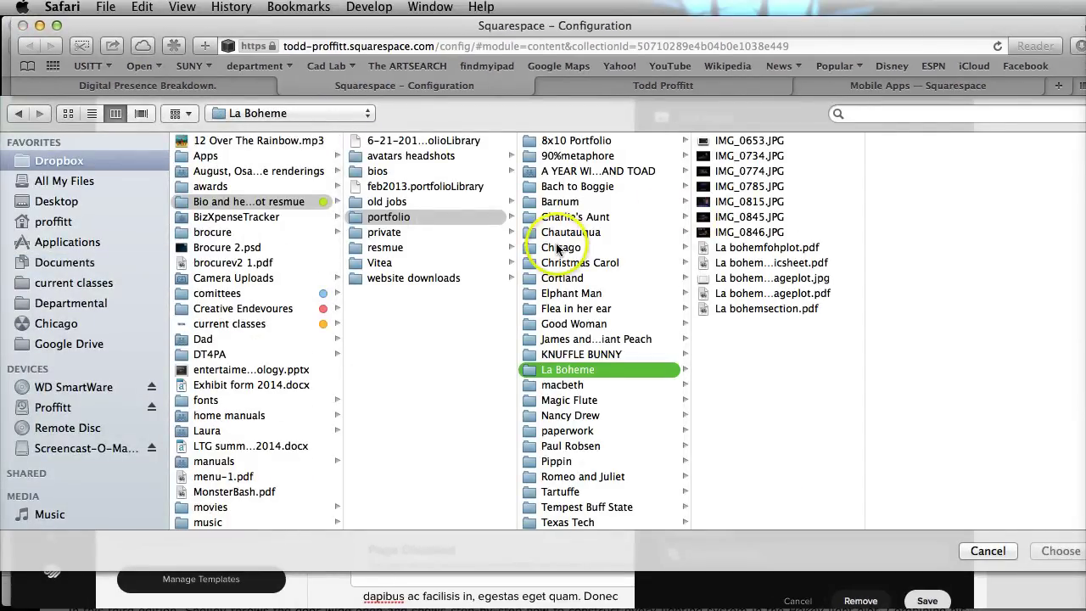
left_click(573, 293)
left_click(762, 217)
left_click(761, 203)
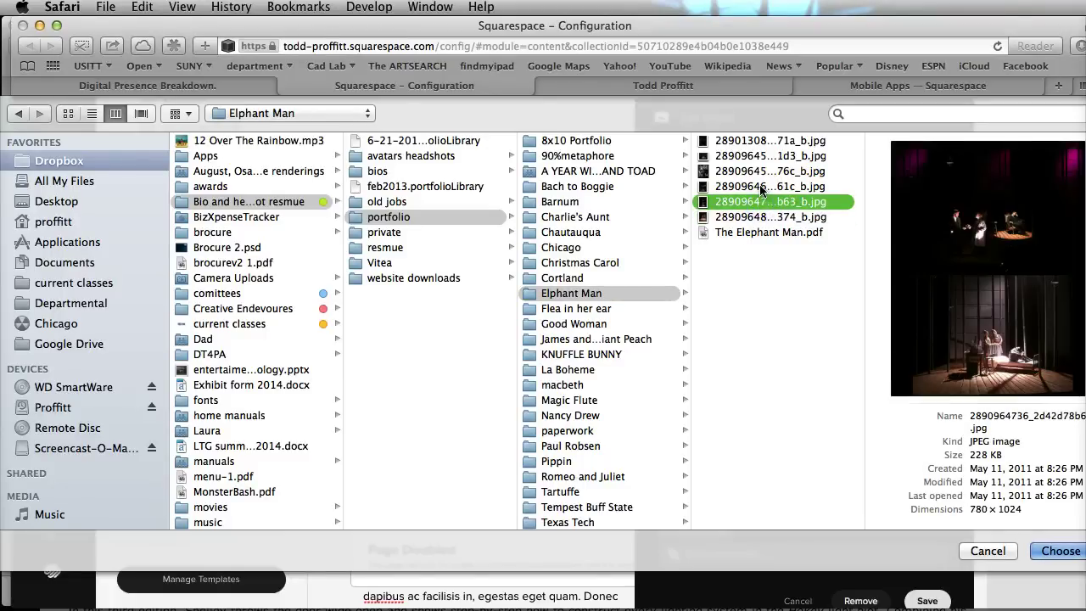
left_click(759, 186)
left_click(757, 171)
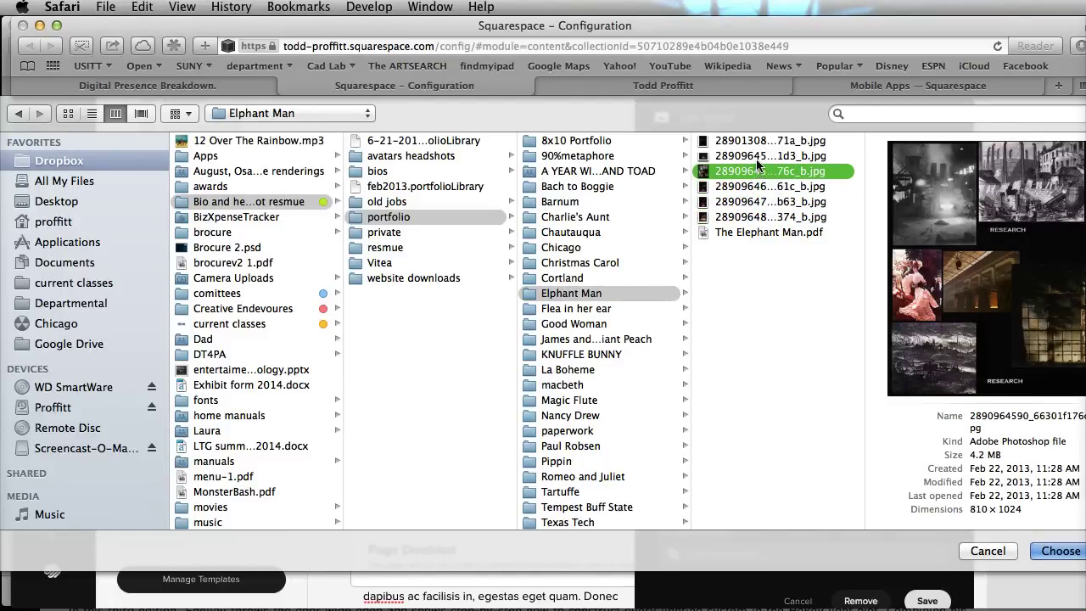
left_click(756, 156)
left_click(755, 141)
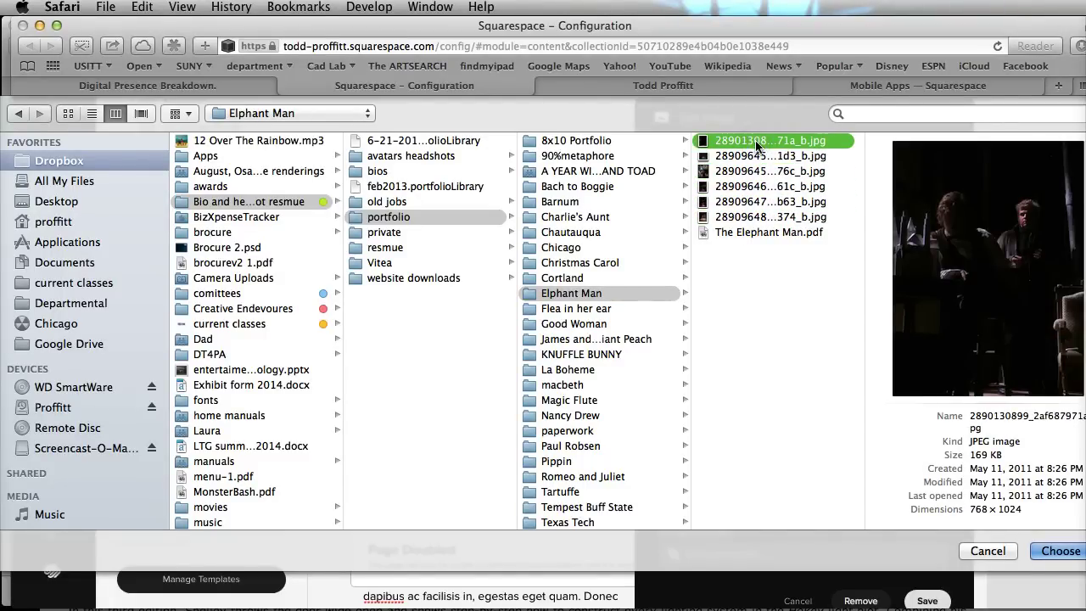
left_click(1060, 550)
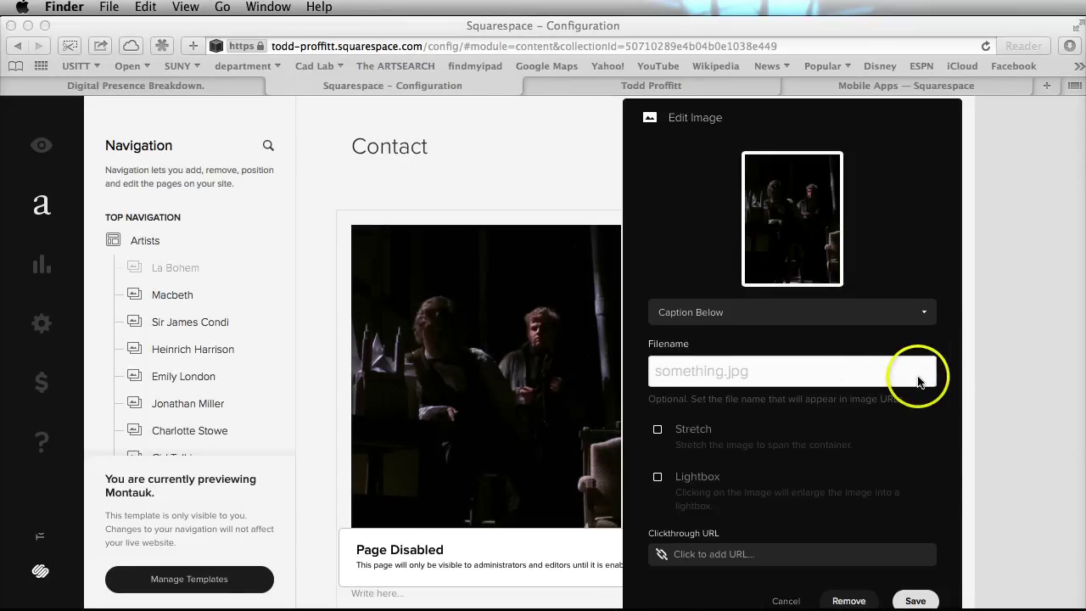
Turn on Stretch for the uploaded image and save the image block.
scroll(944, 452, "down", 4)
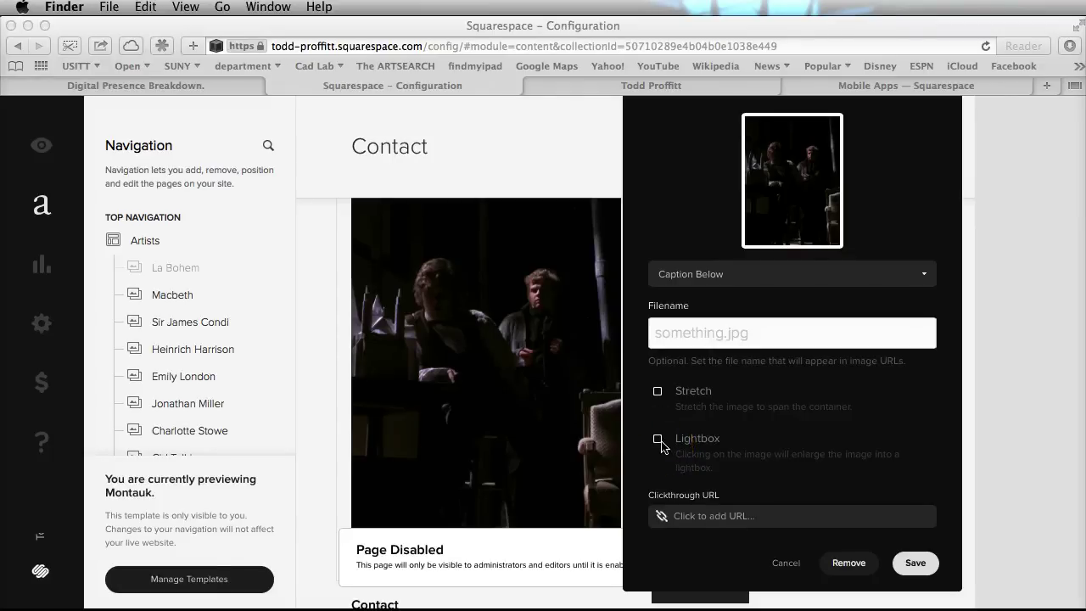
left_click(657, 392)
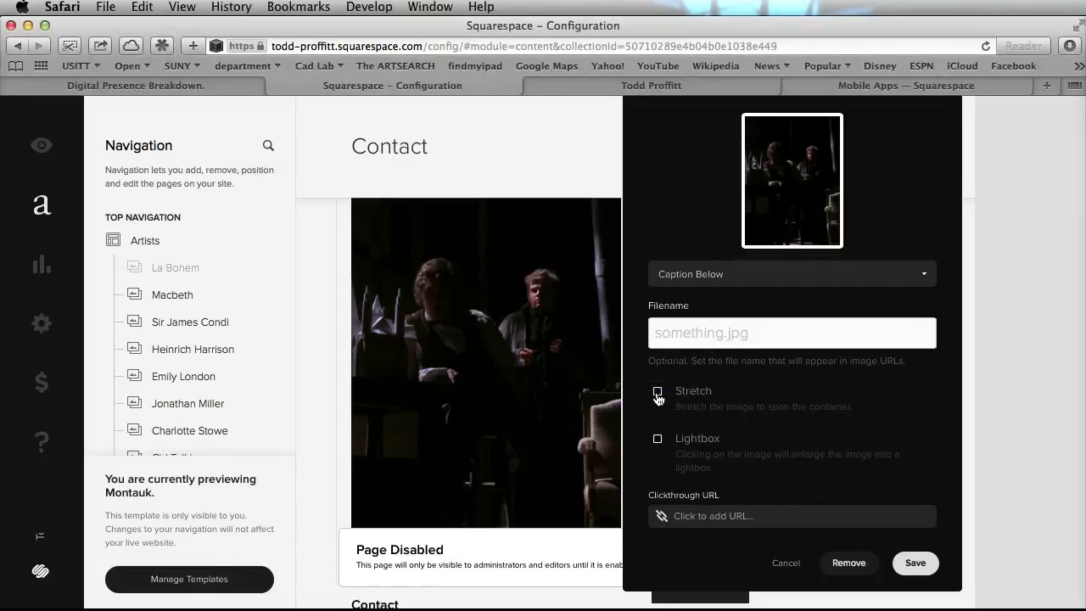
left_click(657, 393)
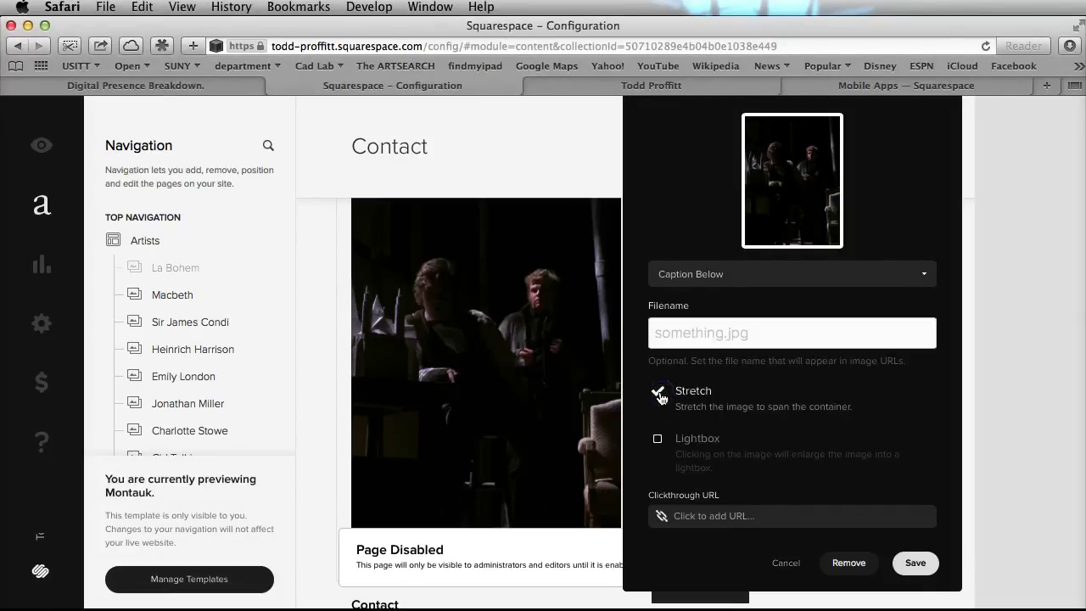
left_click(914, 563)
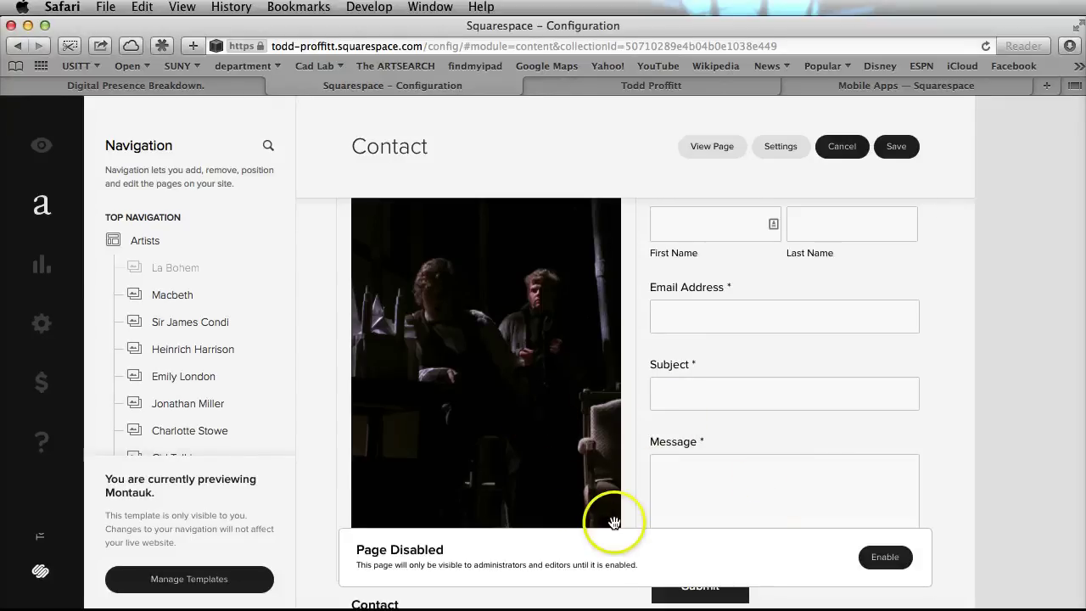
Try the image in its own column around the form, then place it between the Contact heading and the placeholder paragraph.
left_click_drag(558, 262, 490, 309)
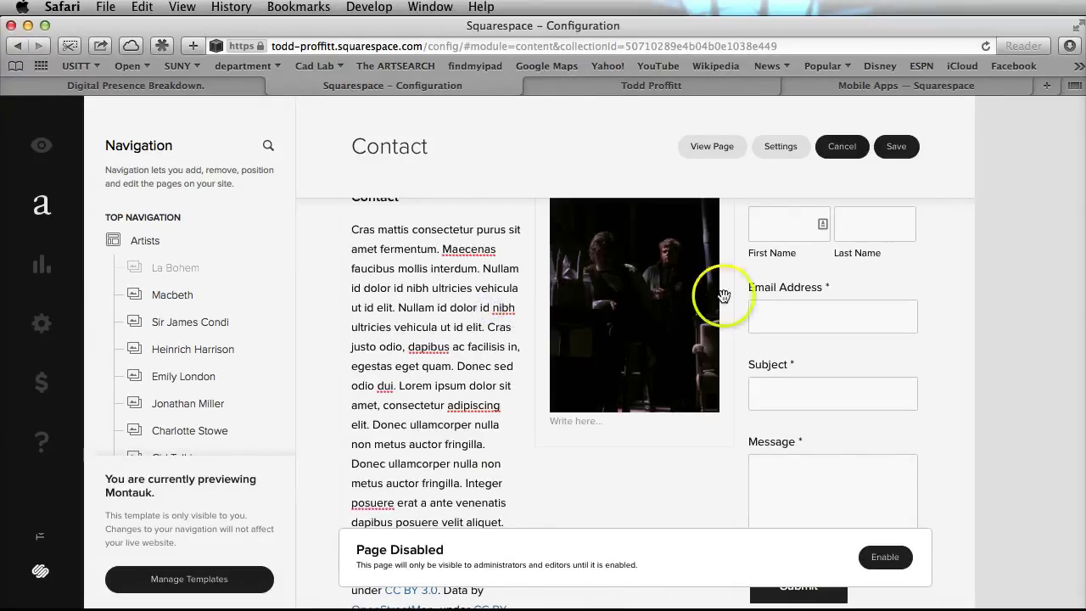
left_click_drag(671, 303, 890, 311)
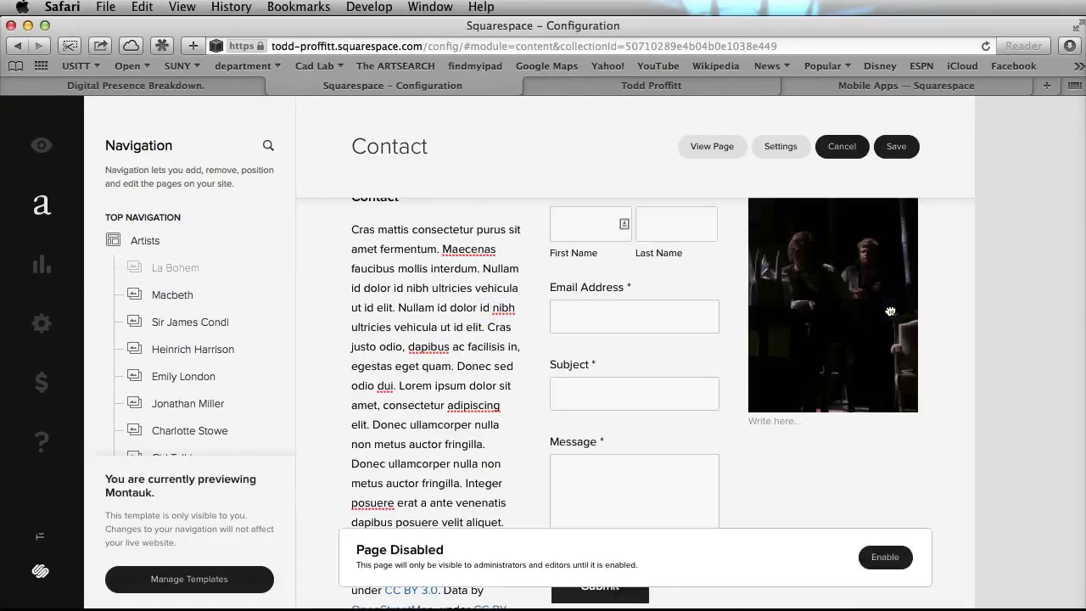
left_click_drag(832, 447, 834, 488)
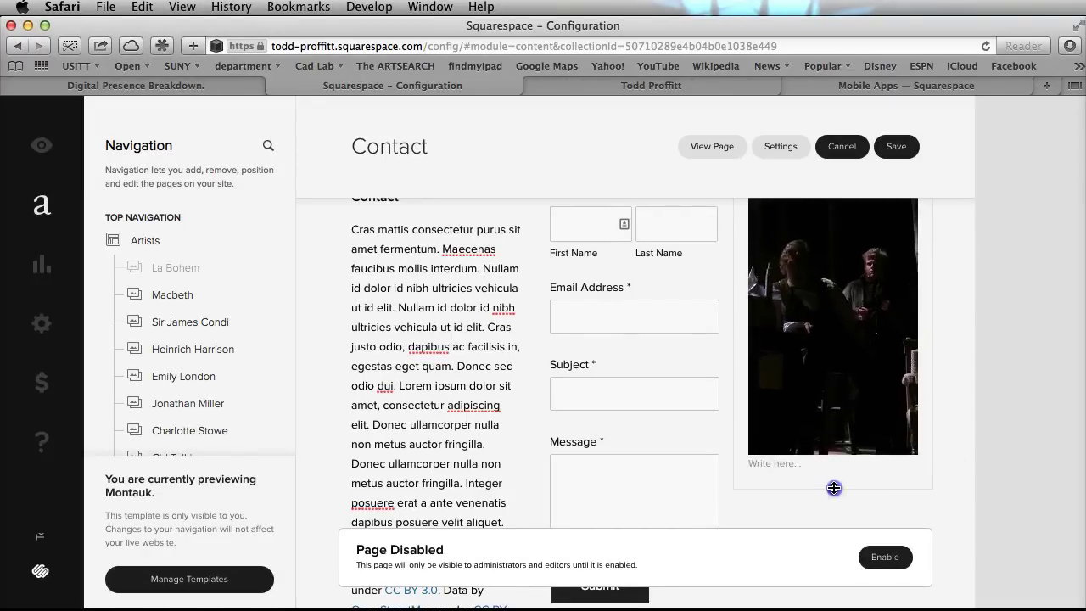
left_click_drag(848, 322, 445, 231)
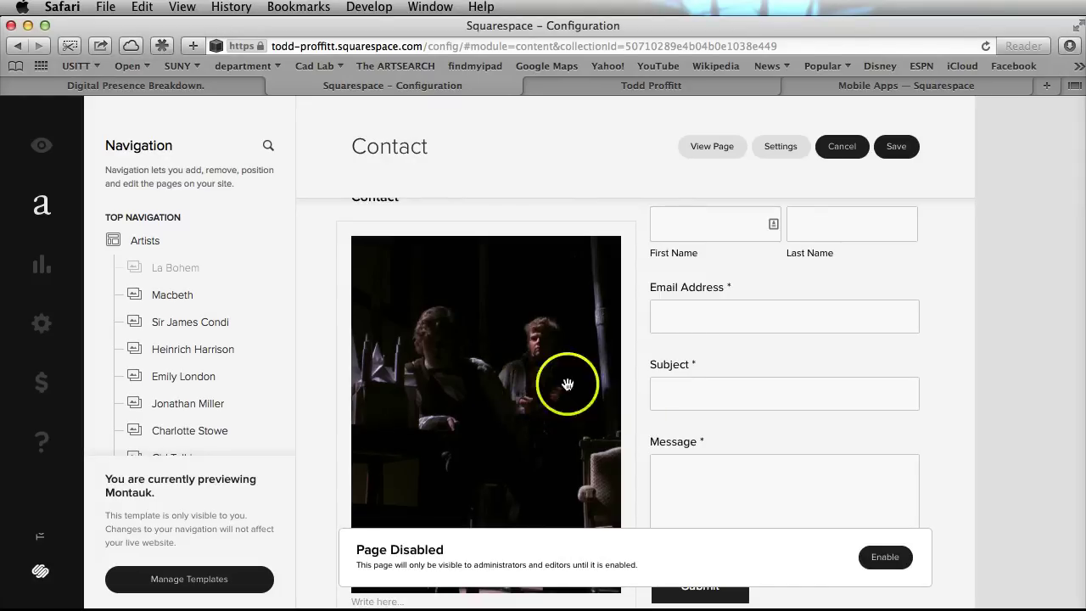
Replace the placeholder paragraph below the image with "Call me" and save the Contact page.
scroll(584, 393, "down", 5)
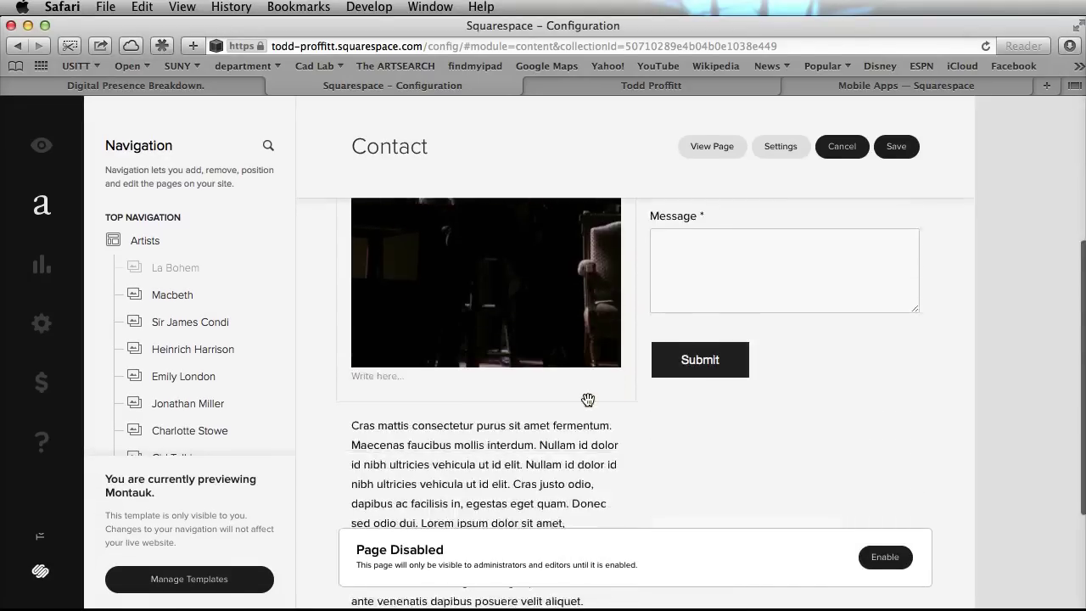
scroll(587, 400, "down", 5)
left_click(580, 442)
left_click_drag(583, 436, 347, 249)
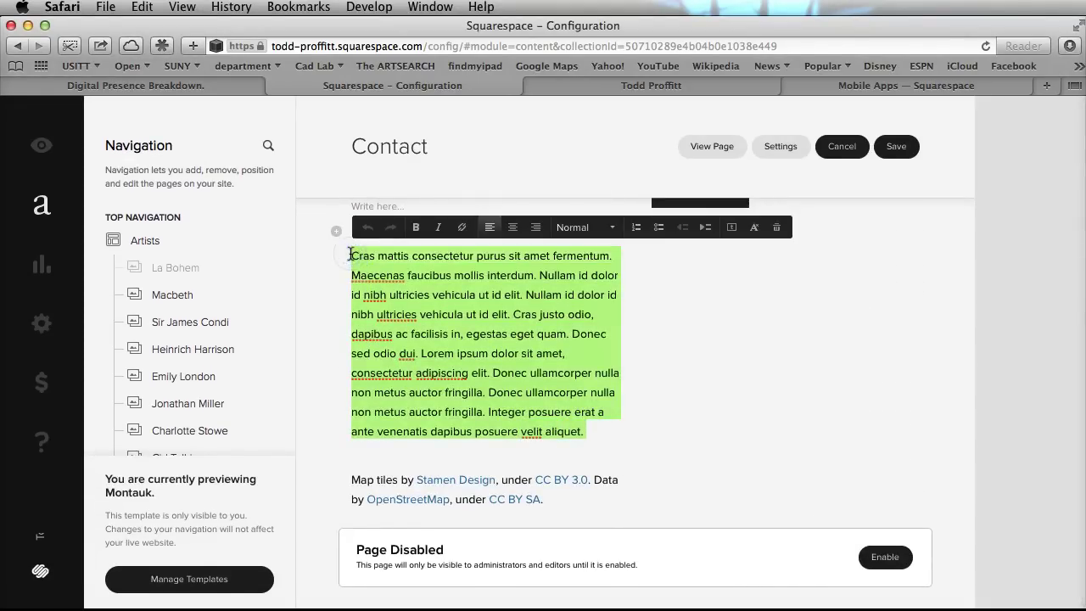
type("Call")
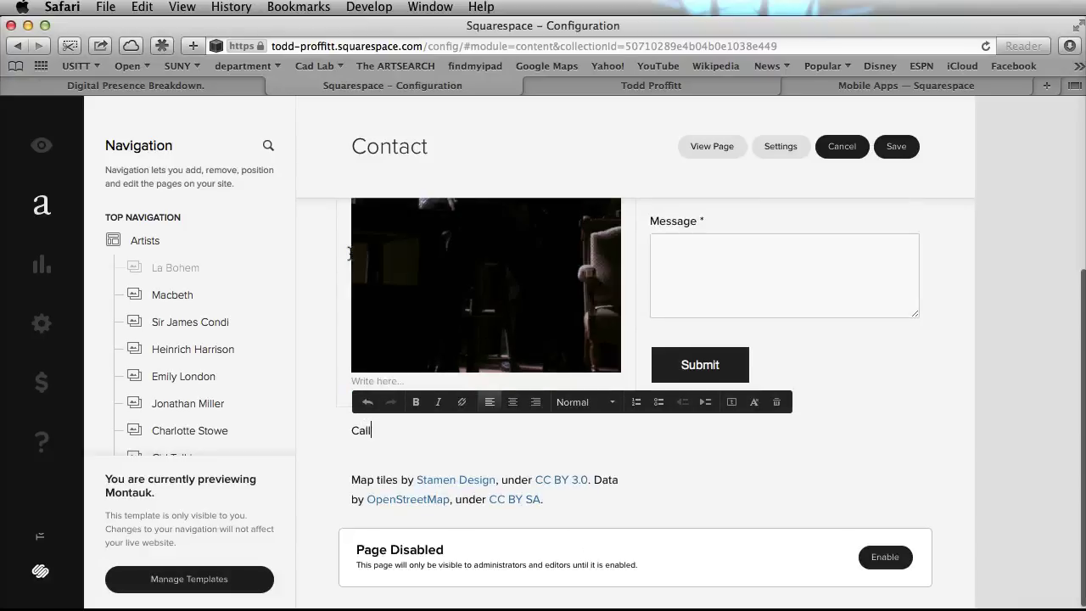
type(" me")
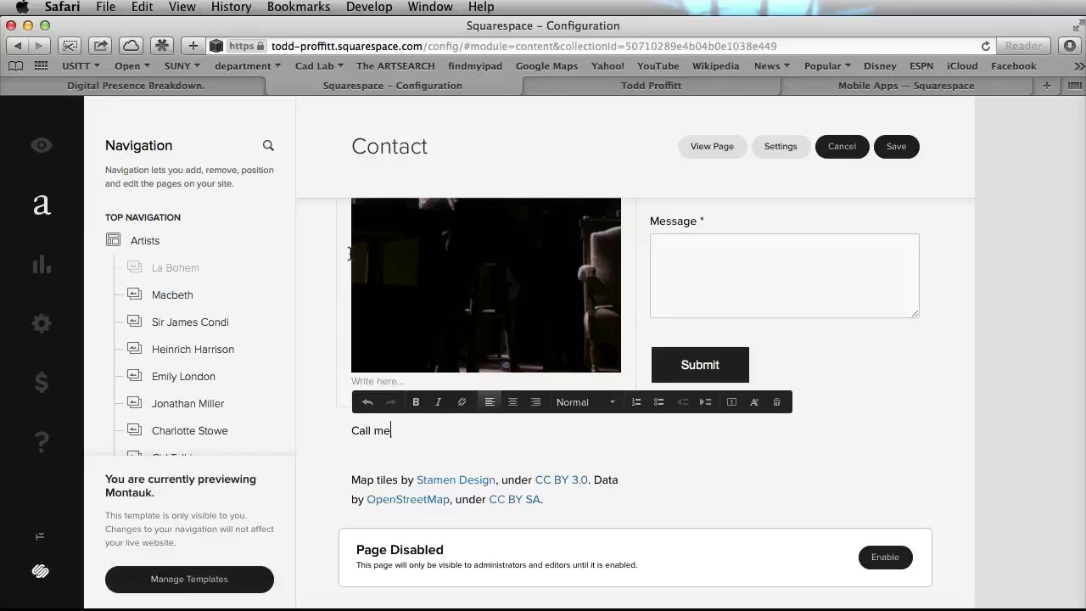
left_click(676, 463)
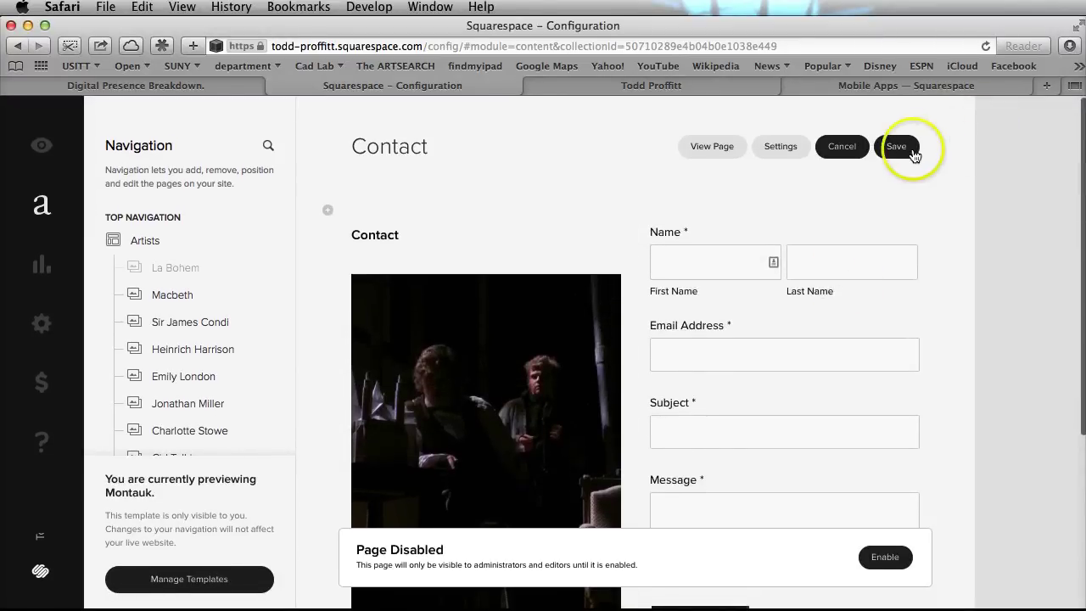
left_click(897, 148)
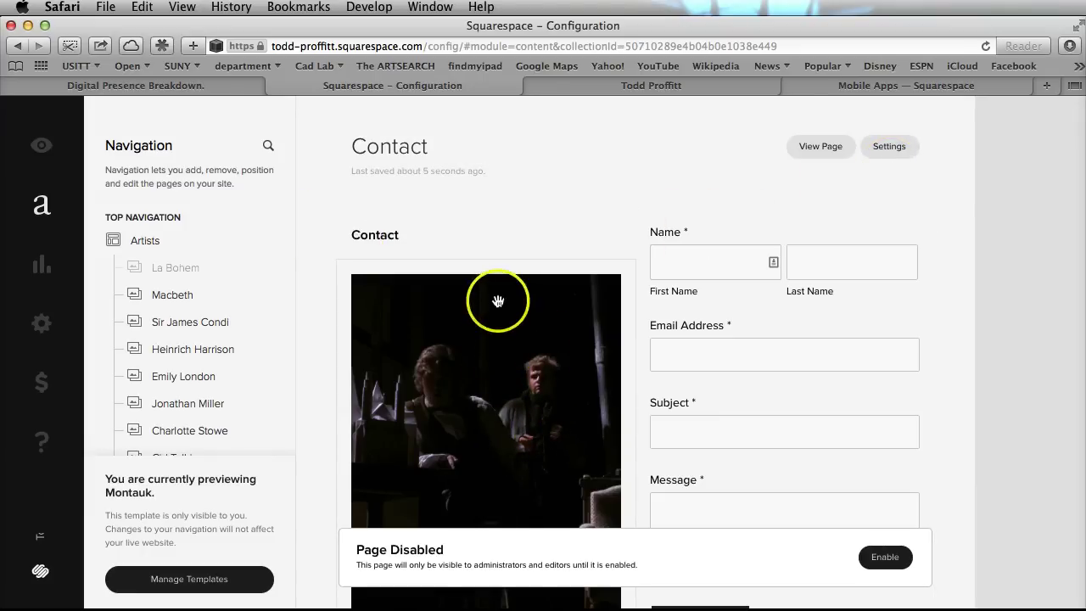
Turn the Artists example index into an own page titled "Portfolio" and save it.
left_click(149, 244)
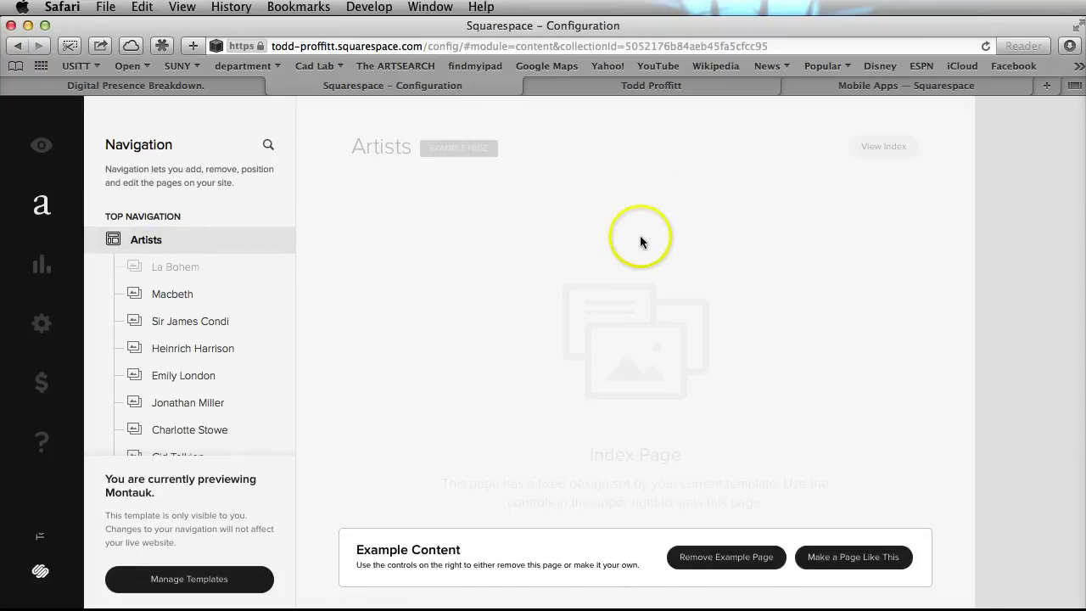
left_click(836, 565)
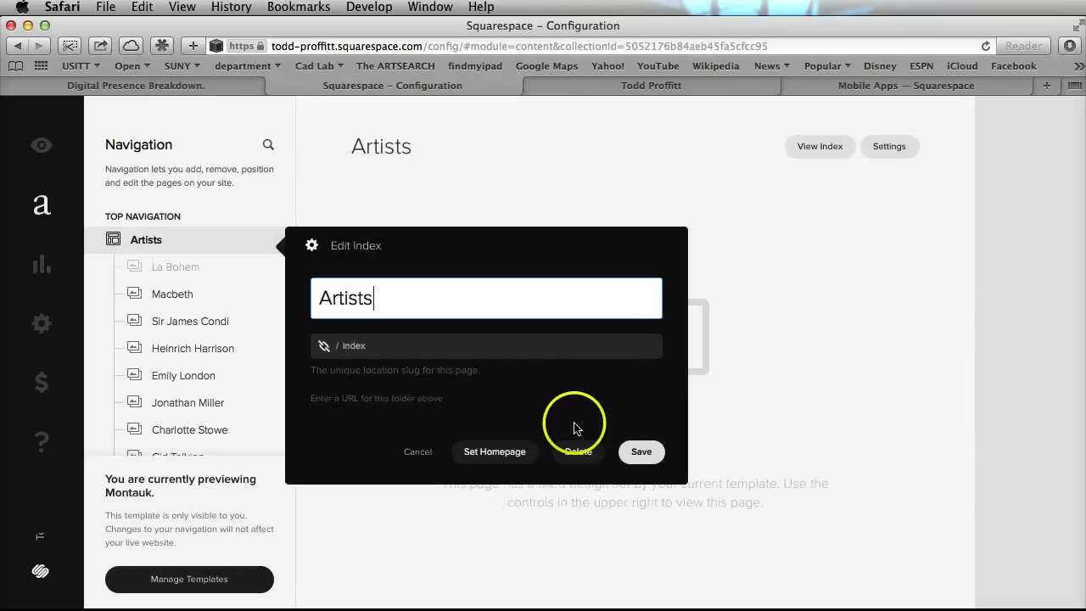
key("BackSpace")
key("BackSpace")
key("BackSpace")
key("BackSpace")
key("BackSpace")
key("BackSpace")
key("BackSpace")
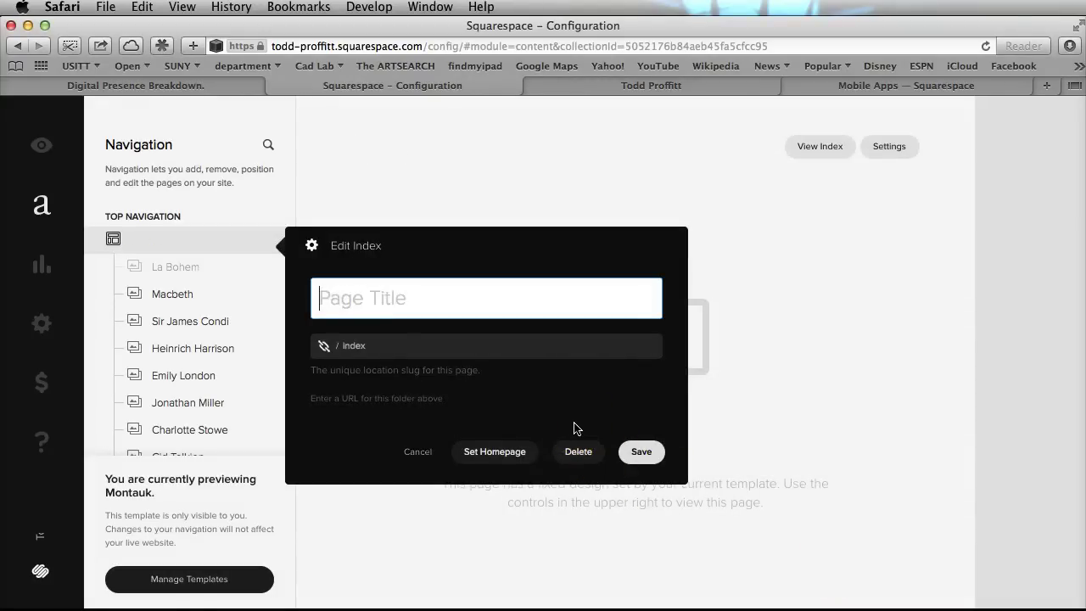
type("Portfolio")
key("Return")
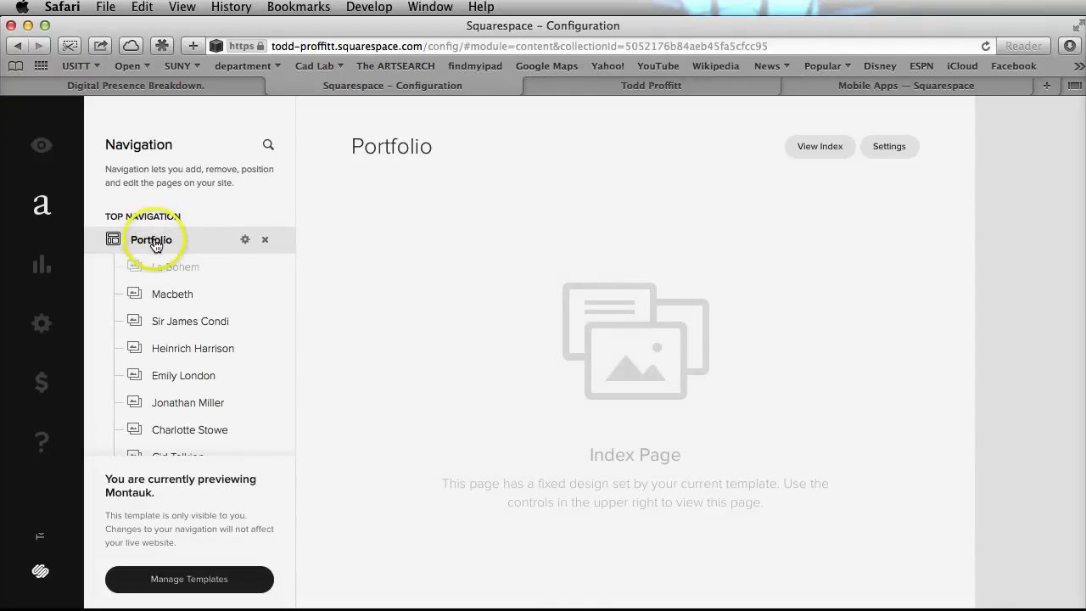
View the Portfolio index on the site and look over its gallery thumbnails.
left_click(811, 146)
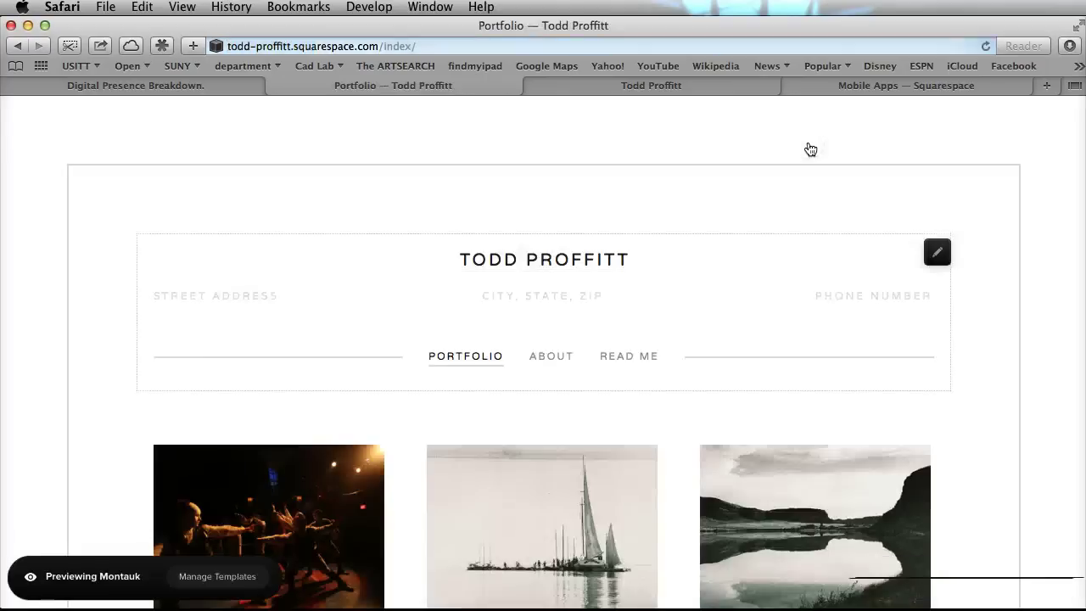
scroll(761, 361, "down", 5)
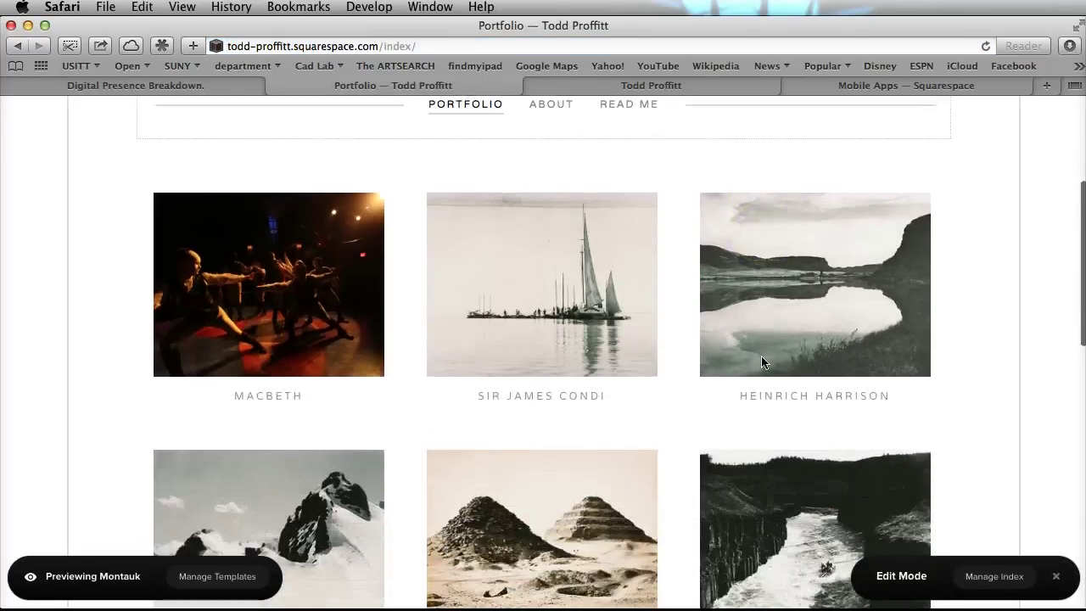
scroll(760, 361, "down", 1)
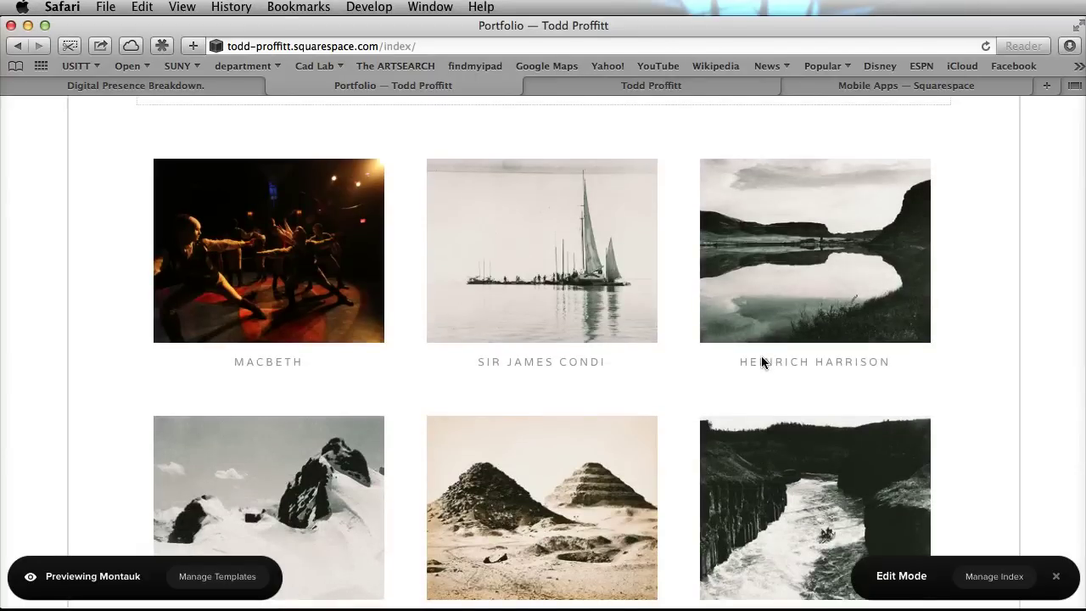
scroll(761, 361, "up", 7)
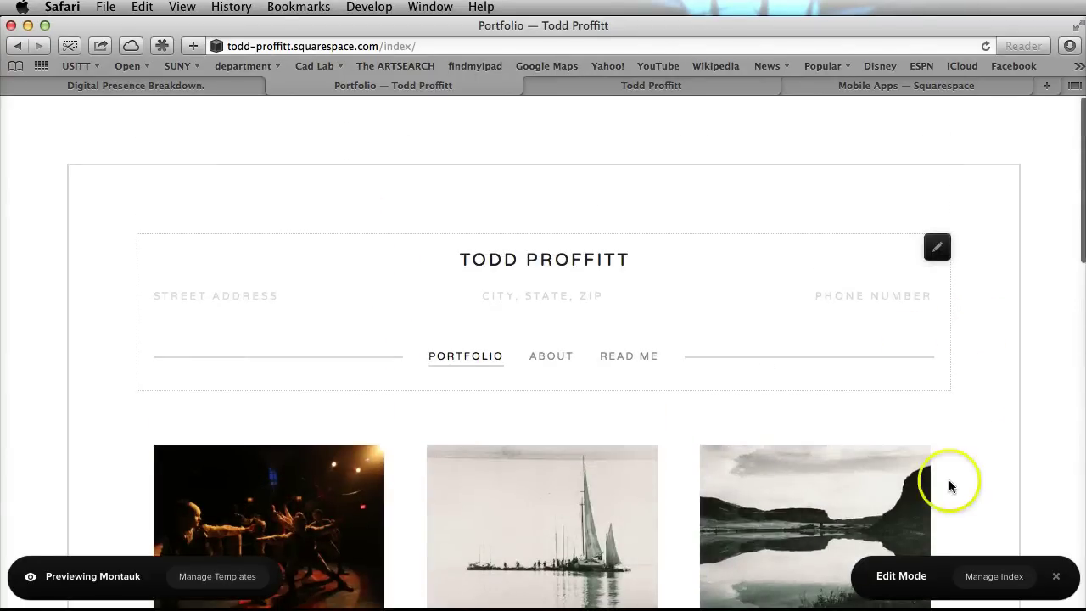
Enable the La Bohem gallery in the Portfolio index and view it on the site.
left_click(963, 582)
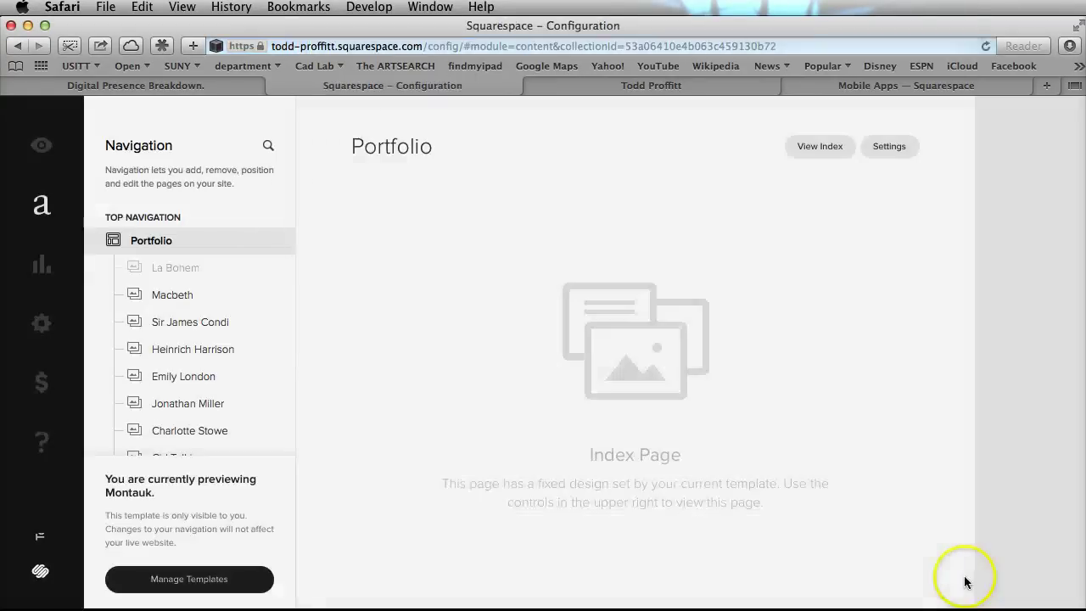
left_click(192, 270)
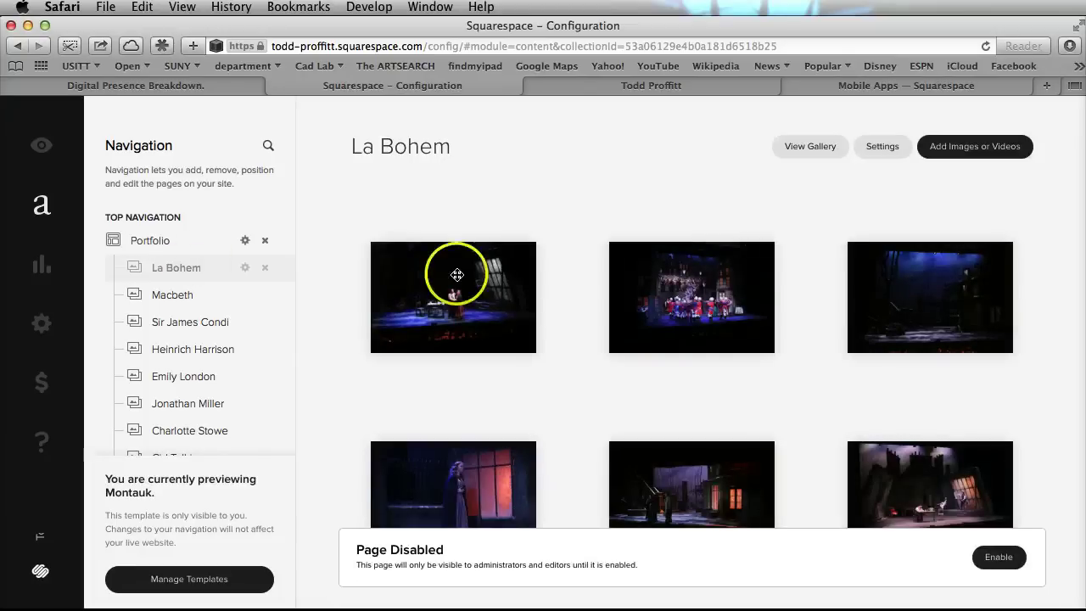
left_click(1000, 559)
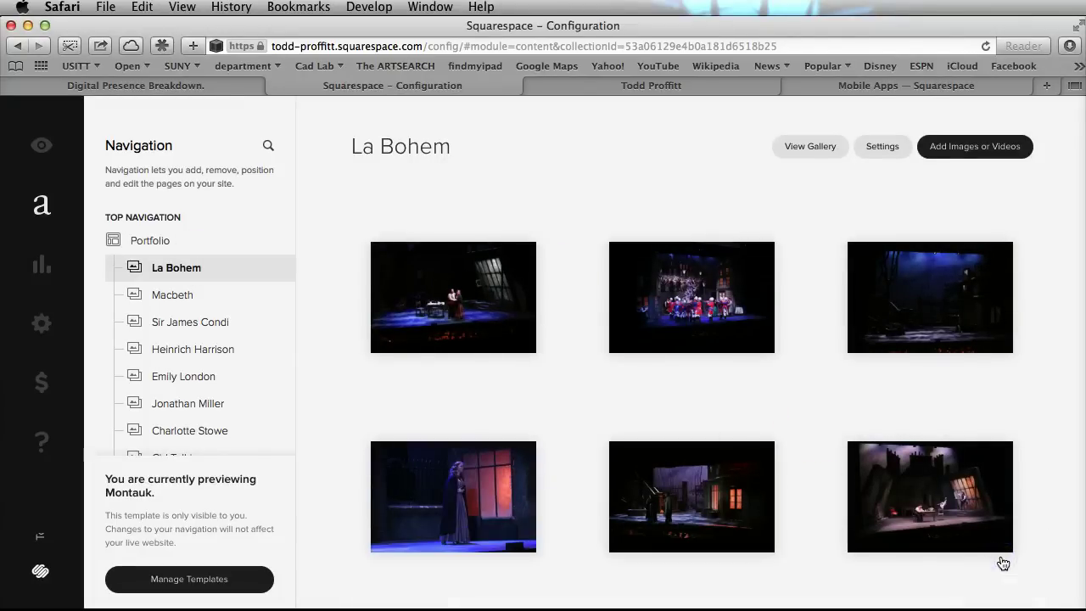
left_click(816, 151)
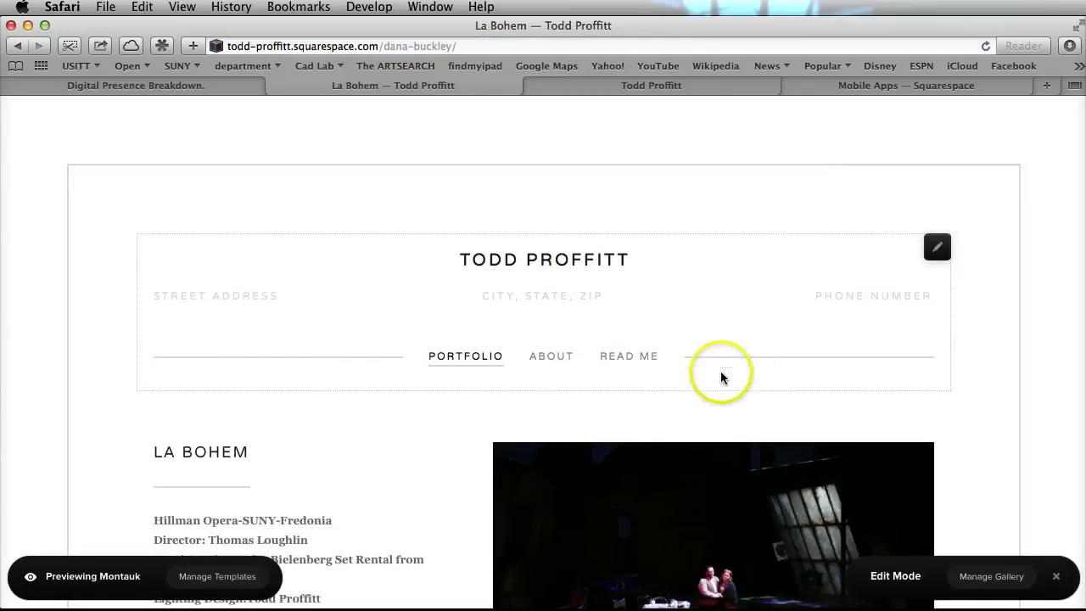
Return to the Portfolio index, look over its gallery thumbnails, and view the La Bohem gallery from there.
left_click(473, 357)
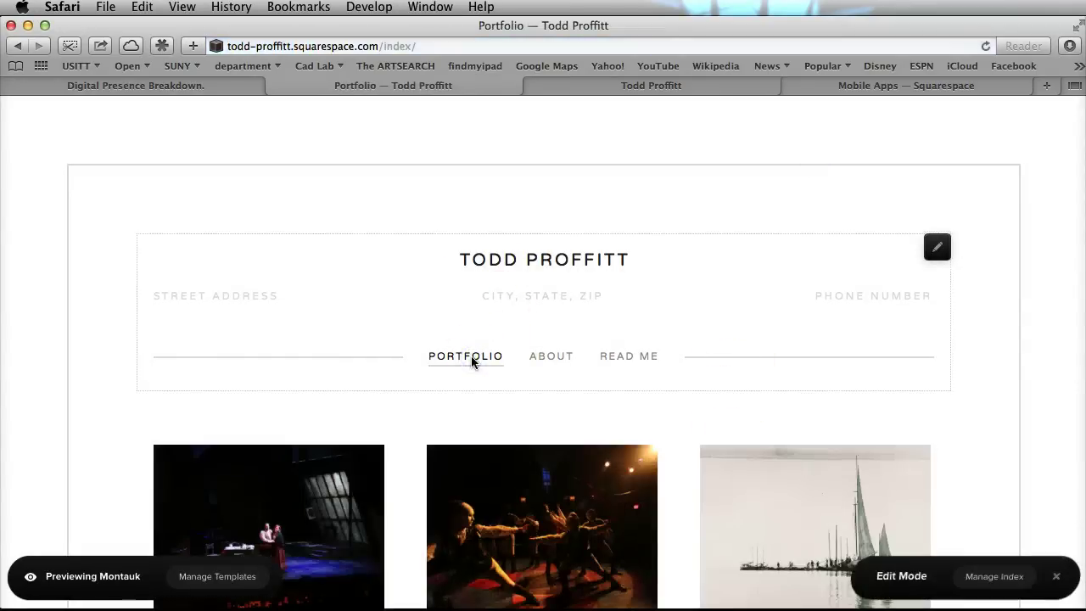
scroll(638, 348, "down", 3)
scroll(637, 347, "down", 1)
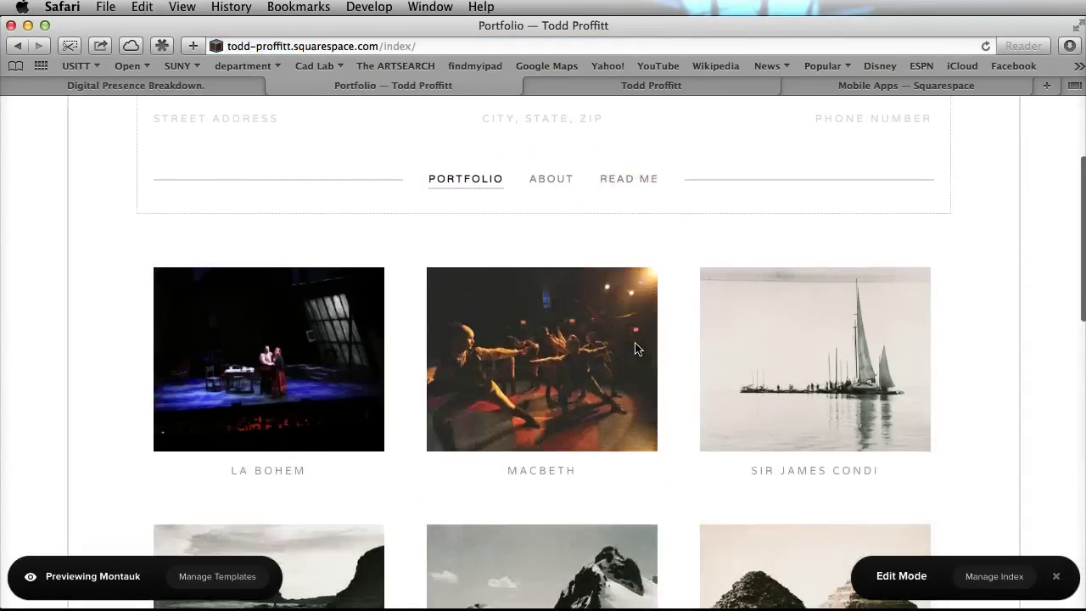
scroll(636, 348, "down", 4)
scroll(637, 348, "down", 3)
scroll(635, 348, "up", 4)
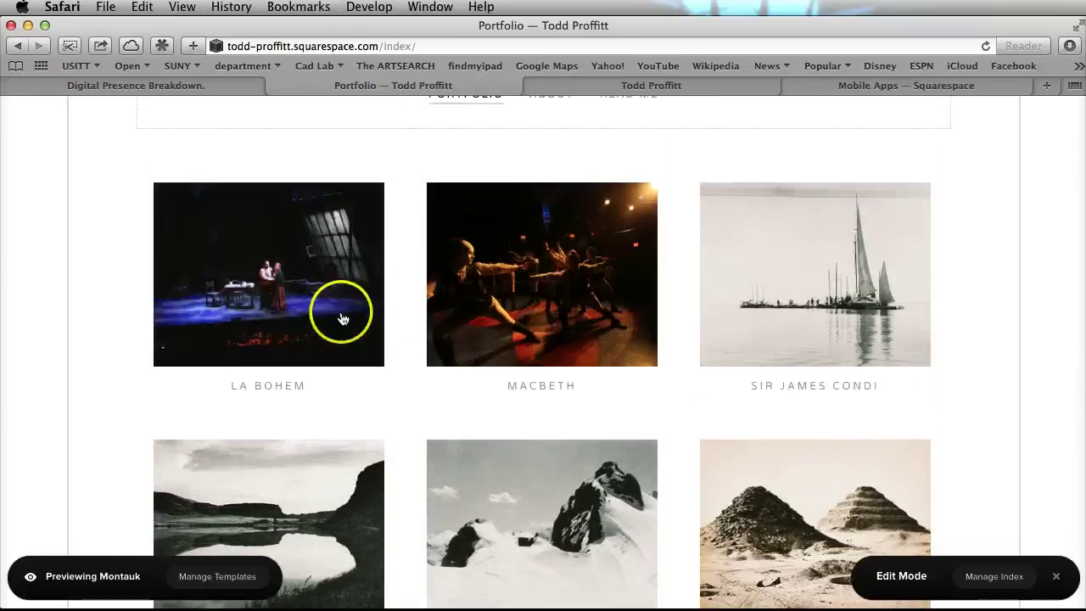
left_click(311, 316)
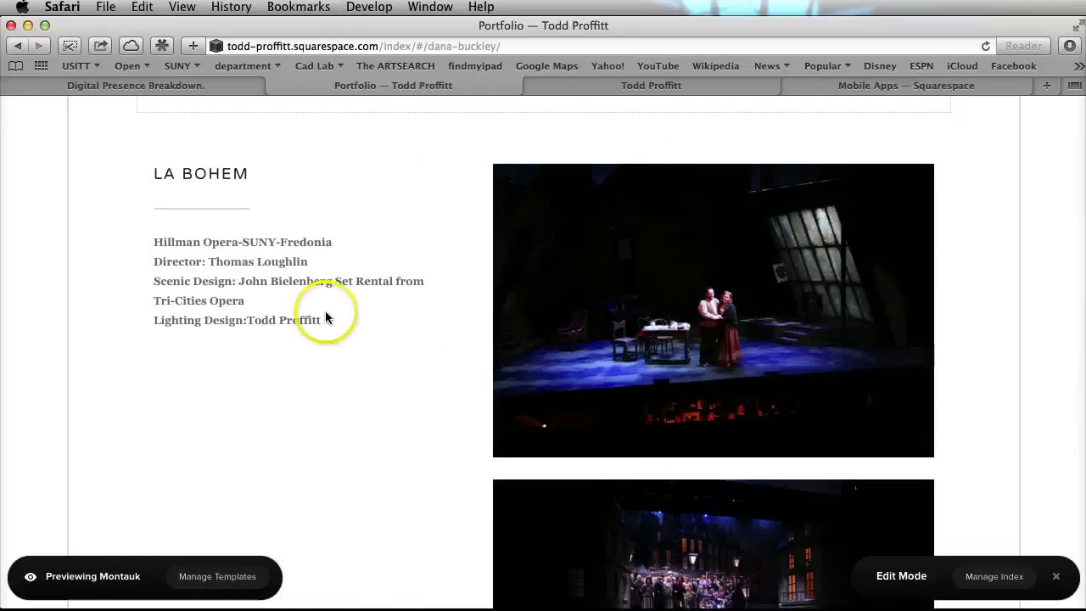
scroll(325, 315, "down", 4)
scroll(334, 346, "up", 7)
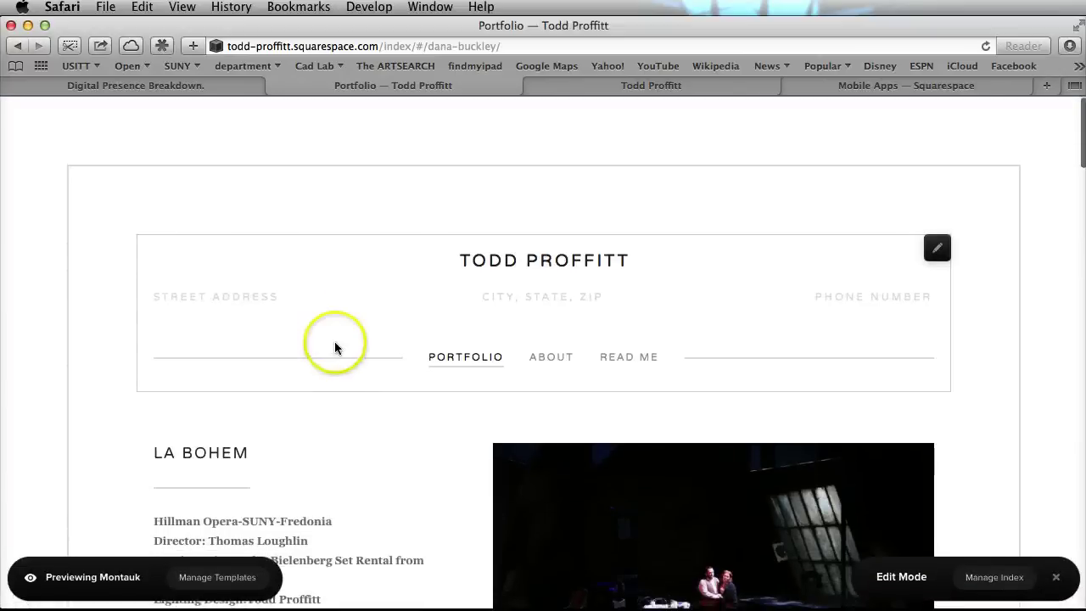
View the About page on the site and read through its biography, images and links.
left_click(553, 358)
left_click(556, 395)
scroll(556, 397, "down", 5)
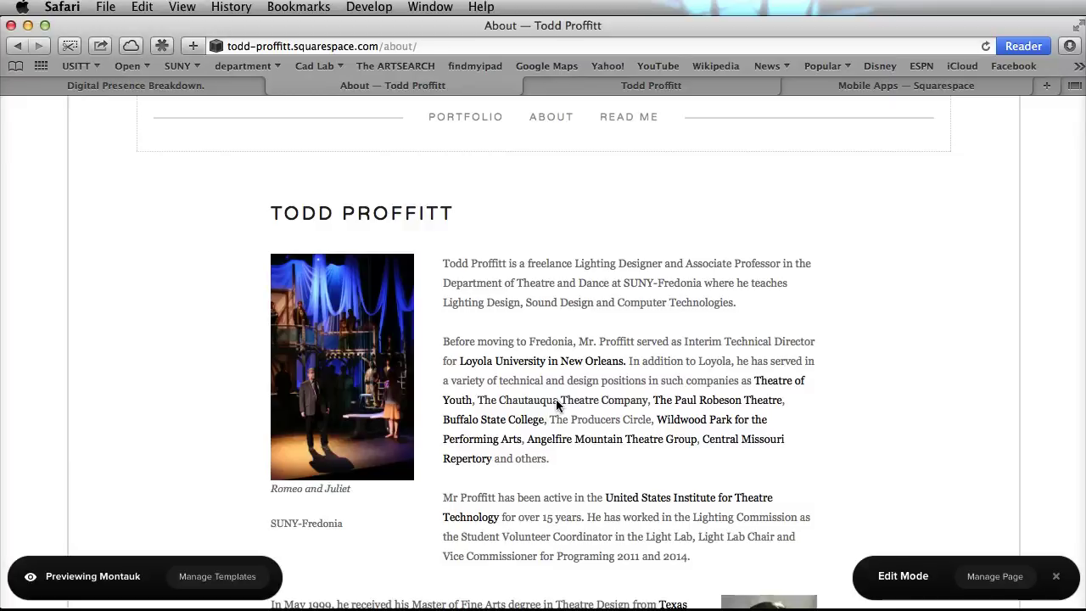
scroll(556, 404, "up", 5)
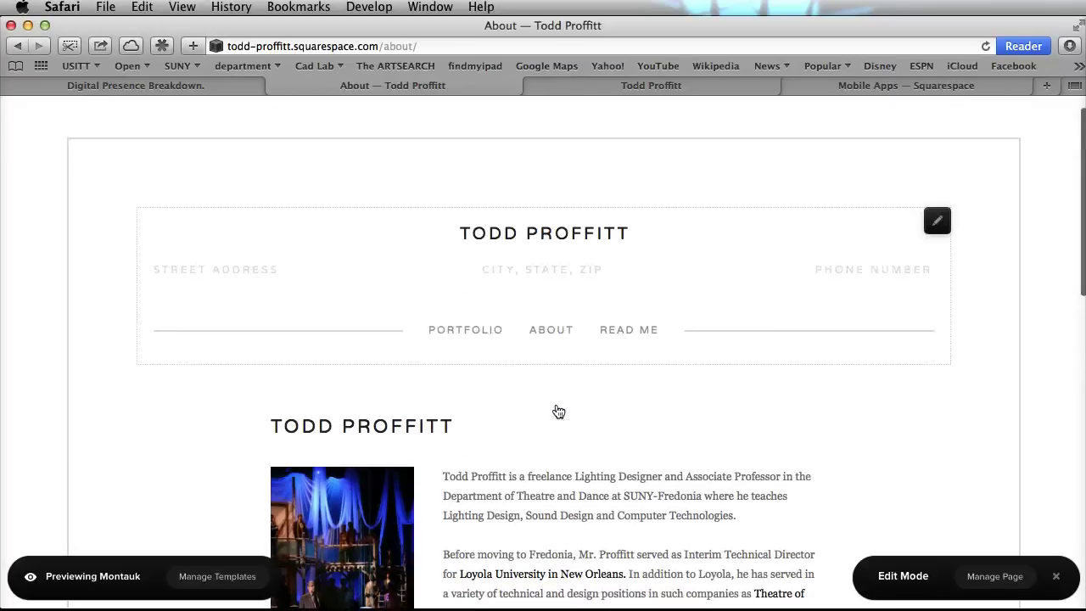
scroll(558, 412, "down", 5)
scroll(558, 411, "up", 2)
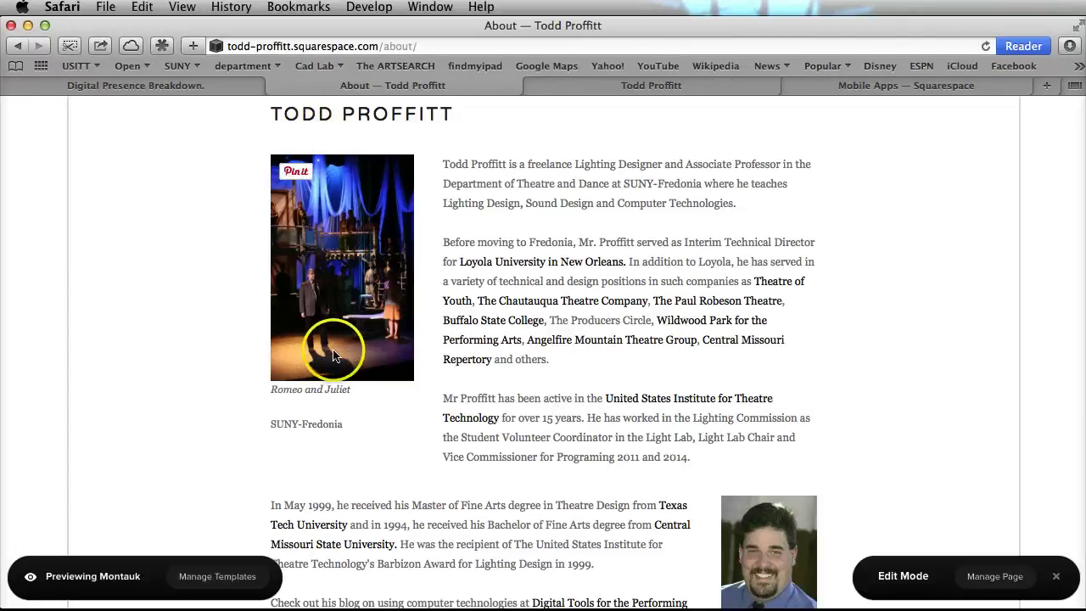
scroll(547, 352, "down", 3)
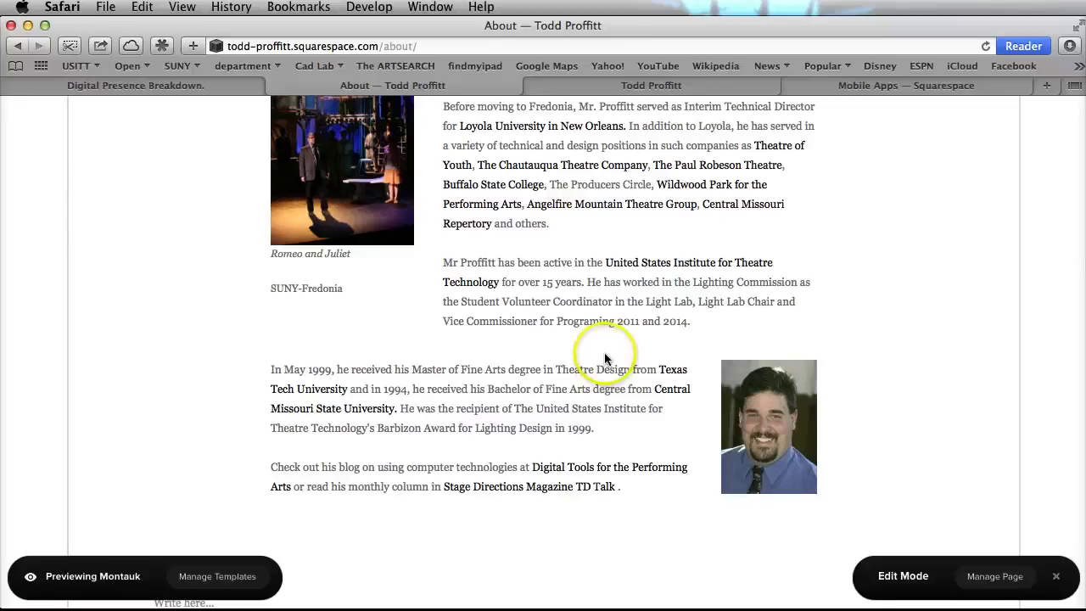
scroll(606, 354, "up", 5)
scroll(606, 358, "up", 5)
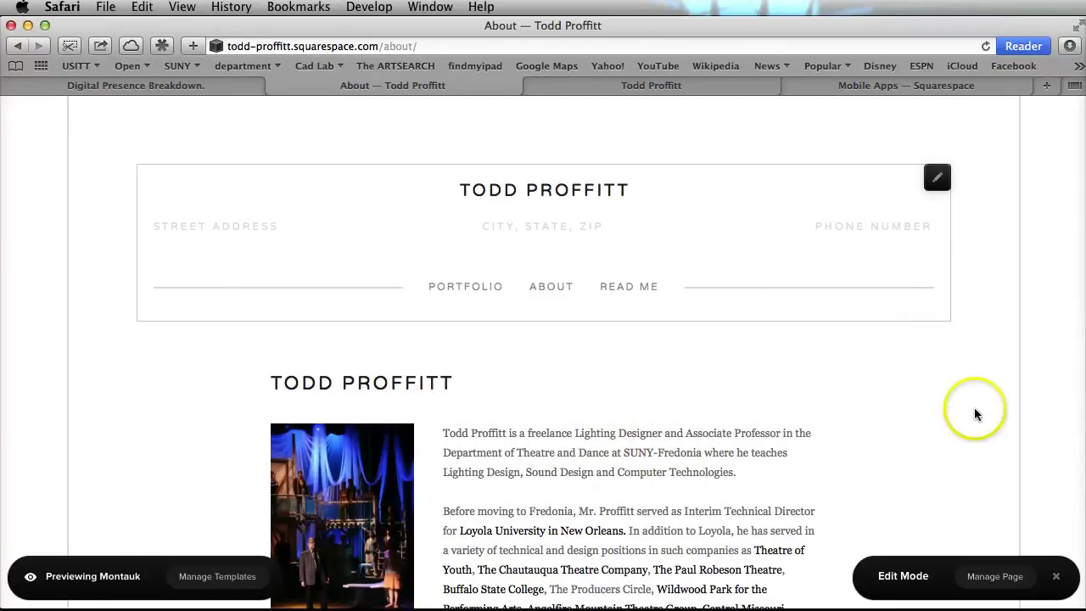
Open the site's basic information from the page header, review the fields through the contact details, and save the settings.
left_click(936, 180)
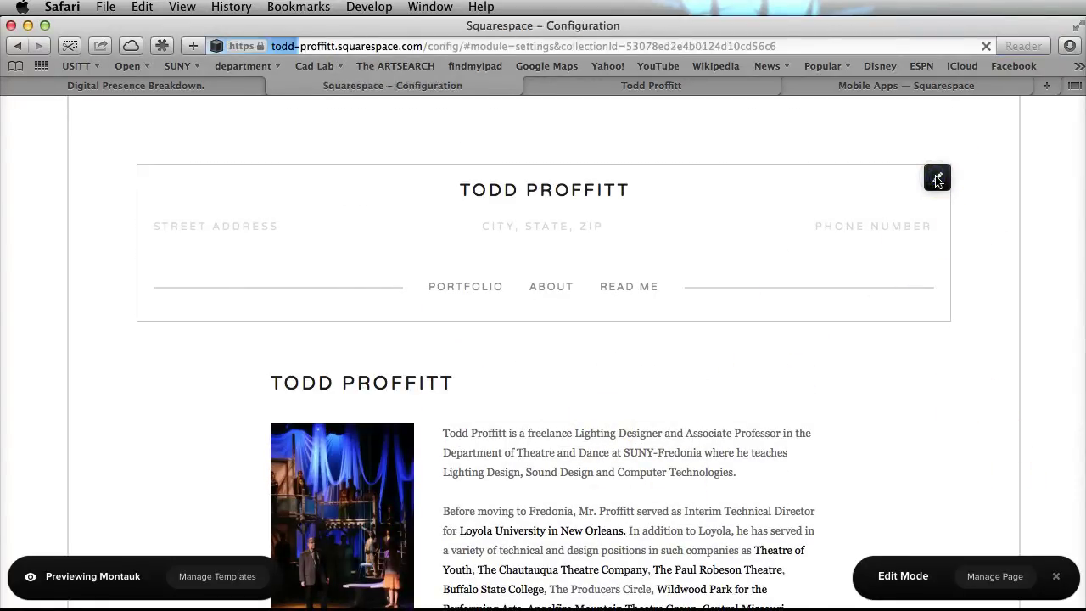
scroll(782, 280, "down", 15)
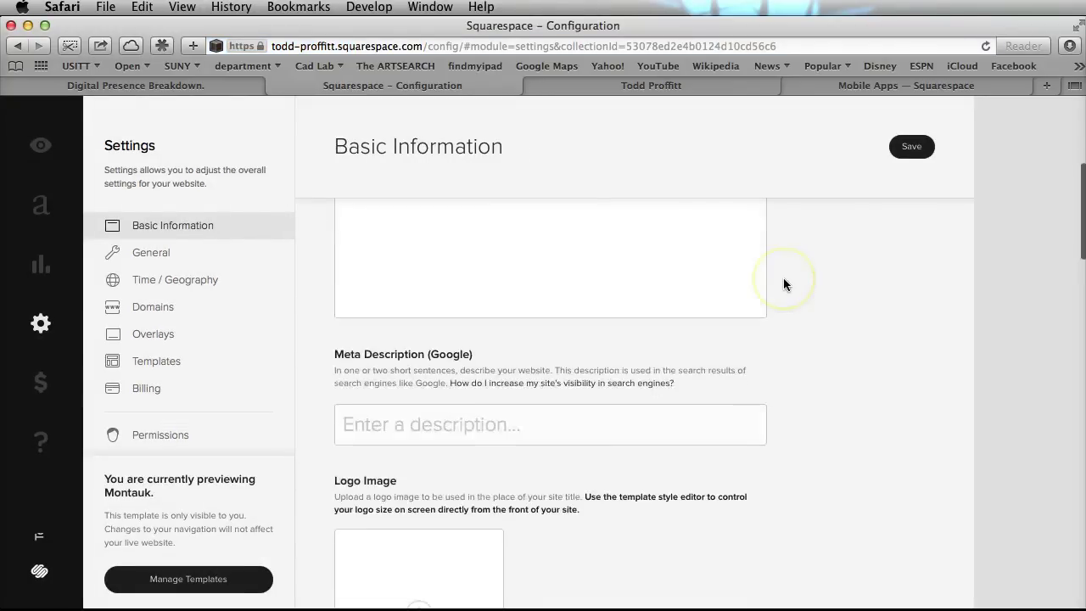
scroll(783, 277, "down", 10)
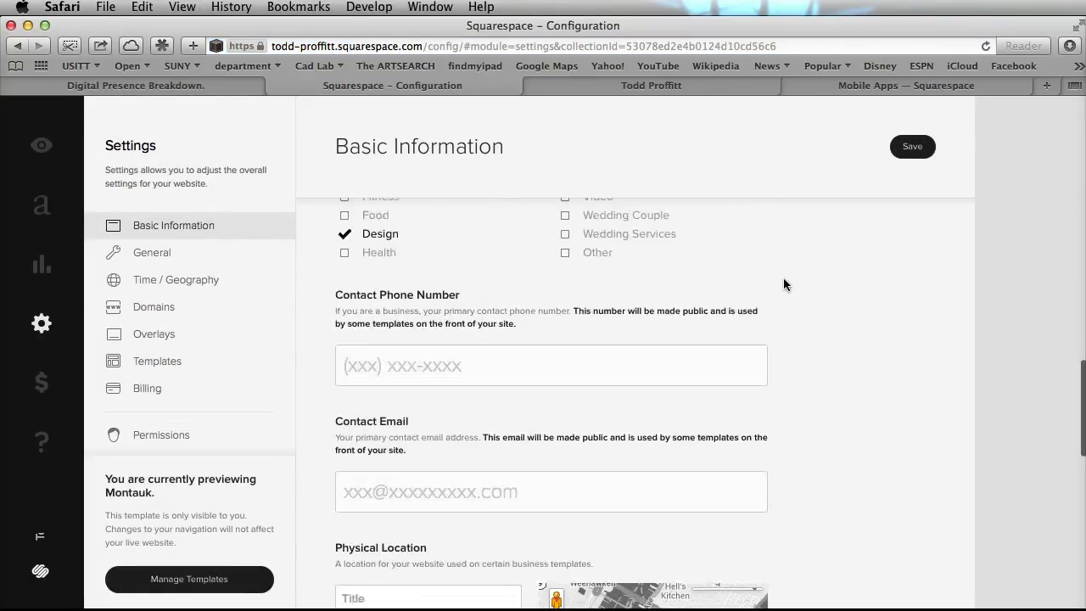
left_click(930, 155)
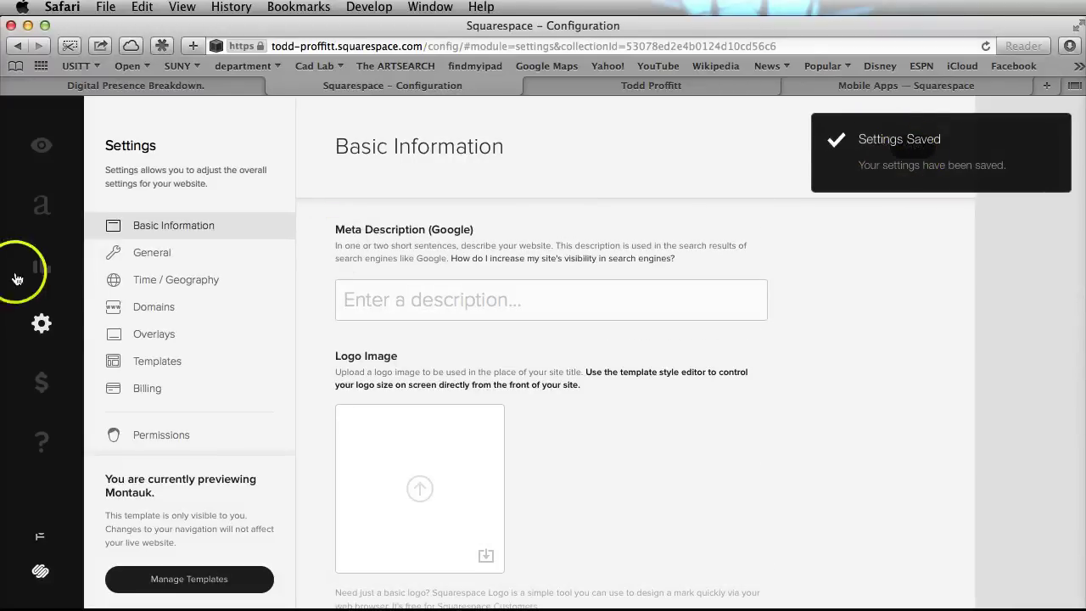
left_click(43, 324)
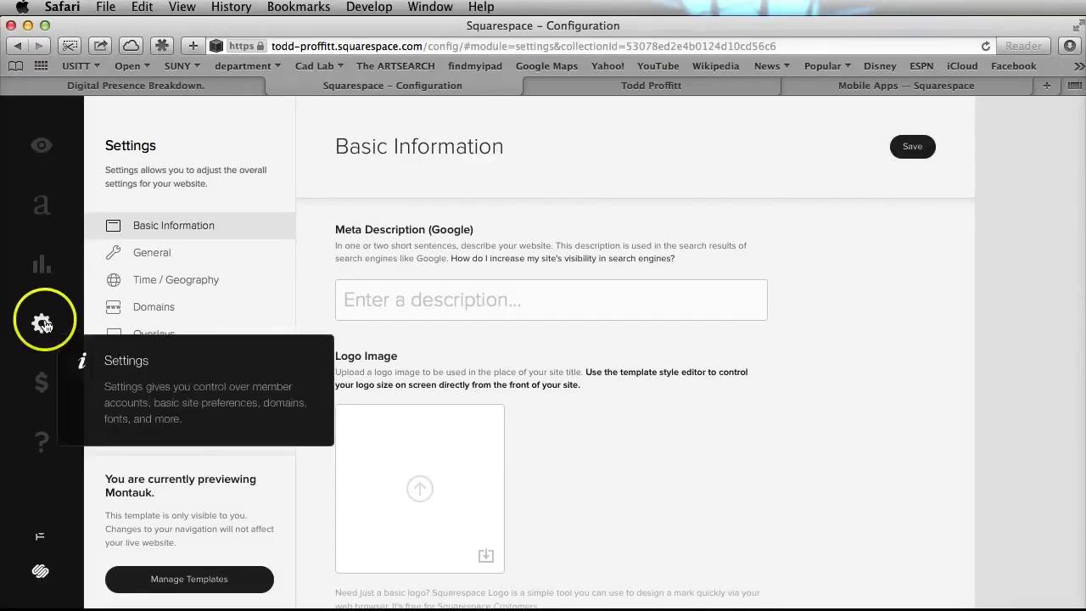
left_click(913, 147)
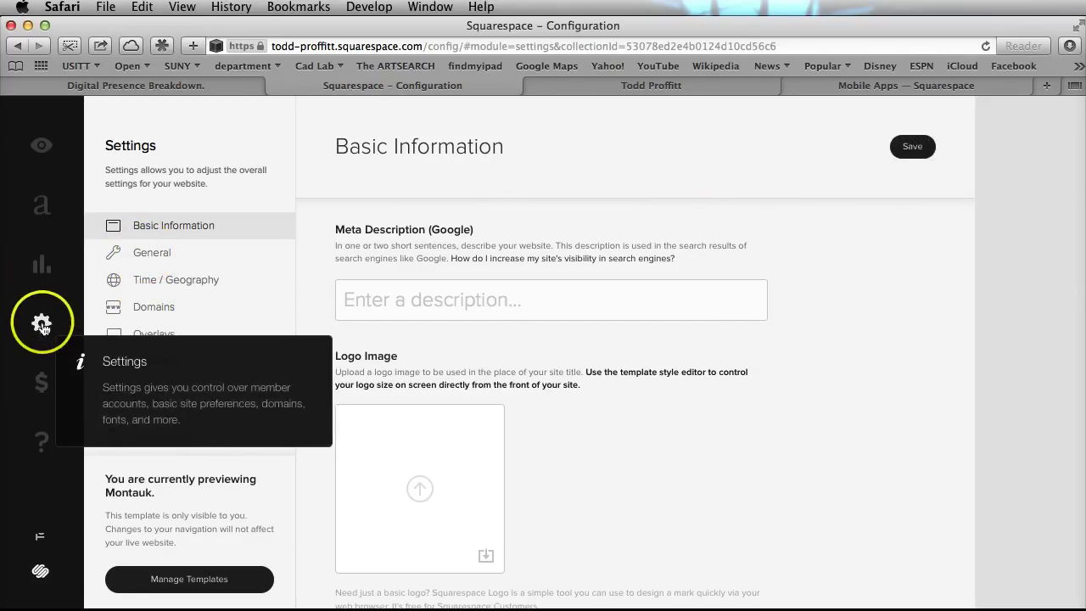
Go back to the About page on the site and open the header's style settings in Style Mode.
left_click(43, 208)
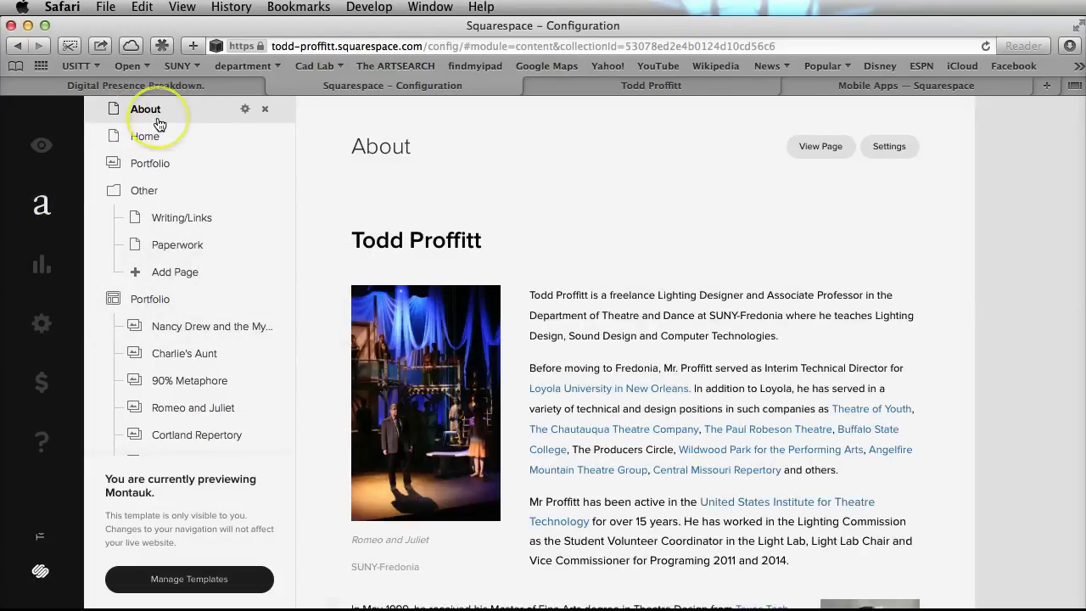
left_click(808, 149)
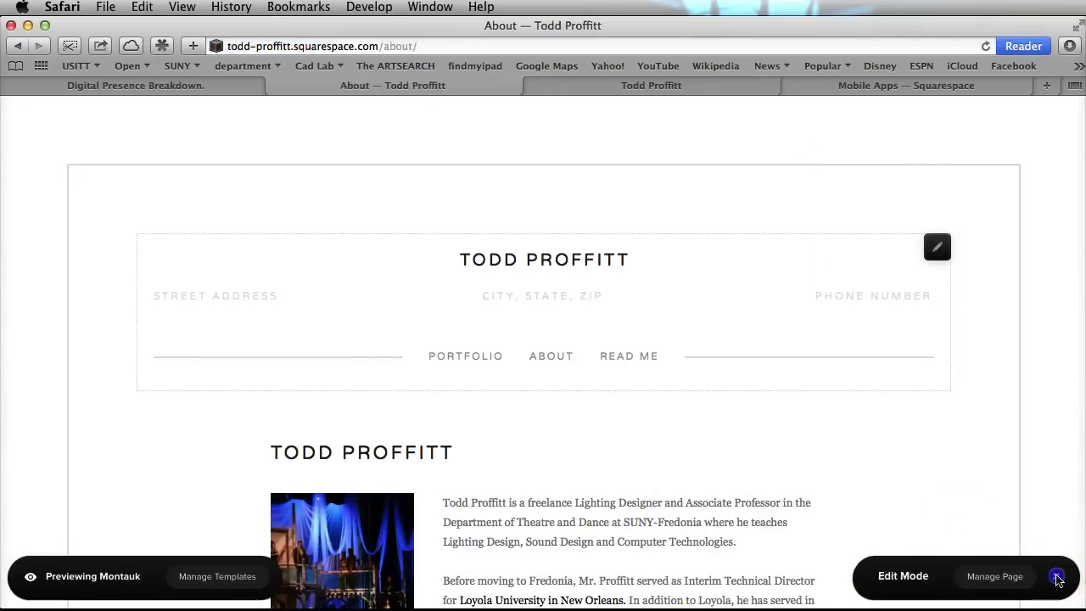
left_click(1056, 580)
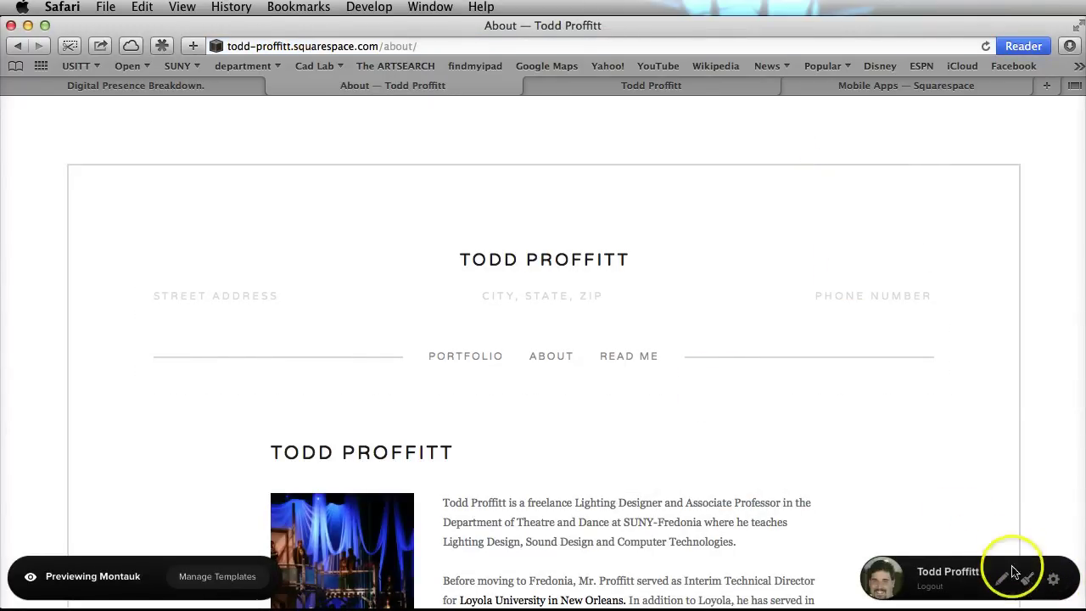
left_click(1028, 577)
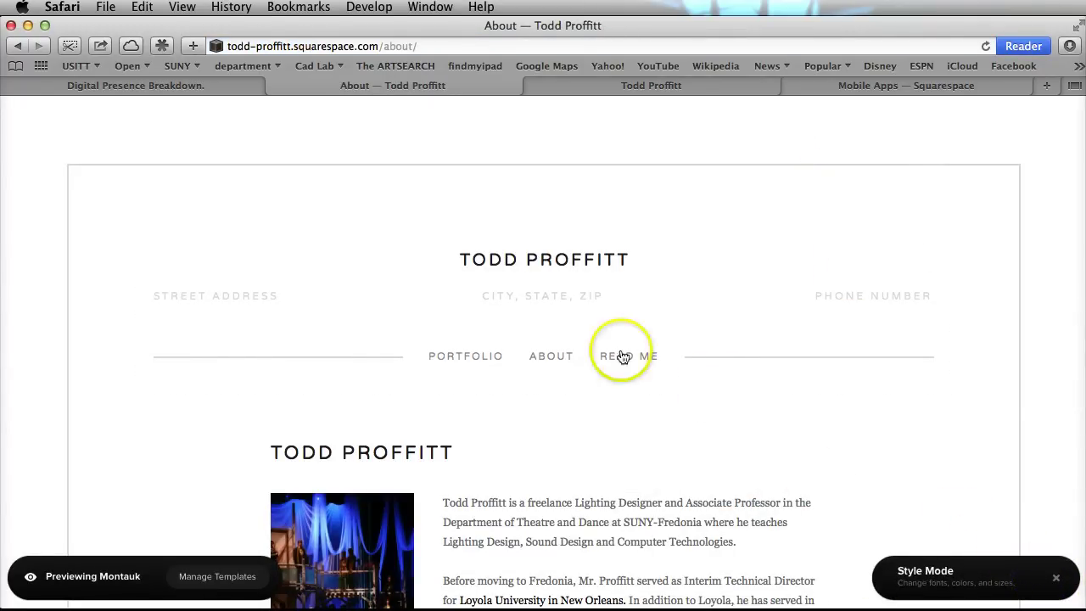
left_click(402, 289)
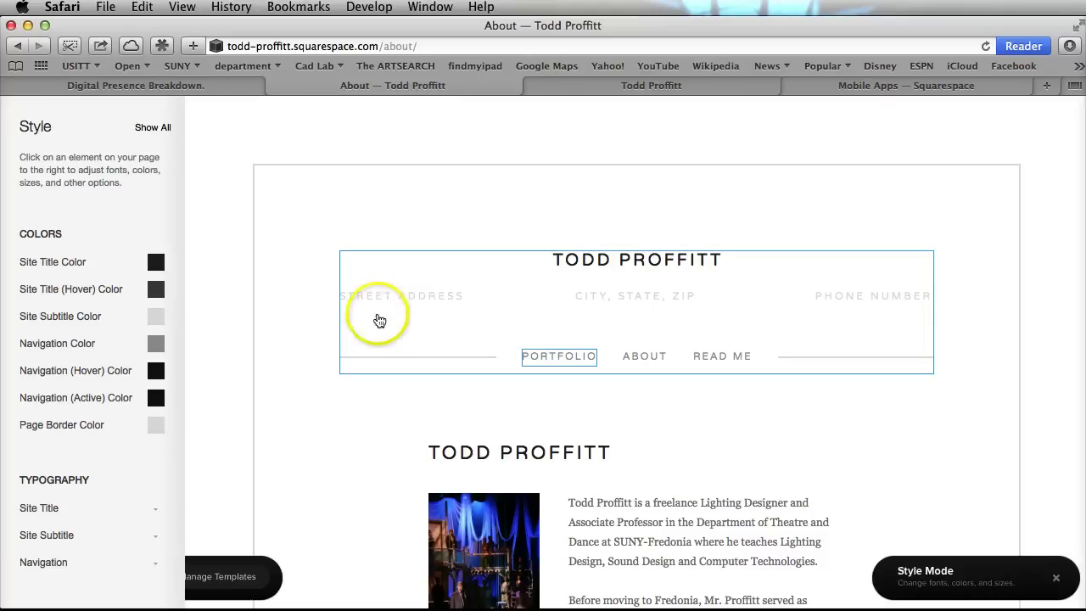
Set the site title color to red, #ec0404.
scroll(274, 302, "down", 1)
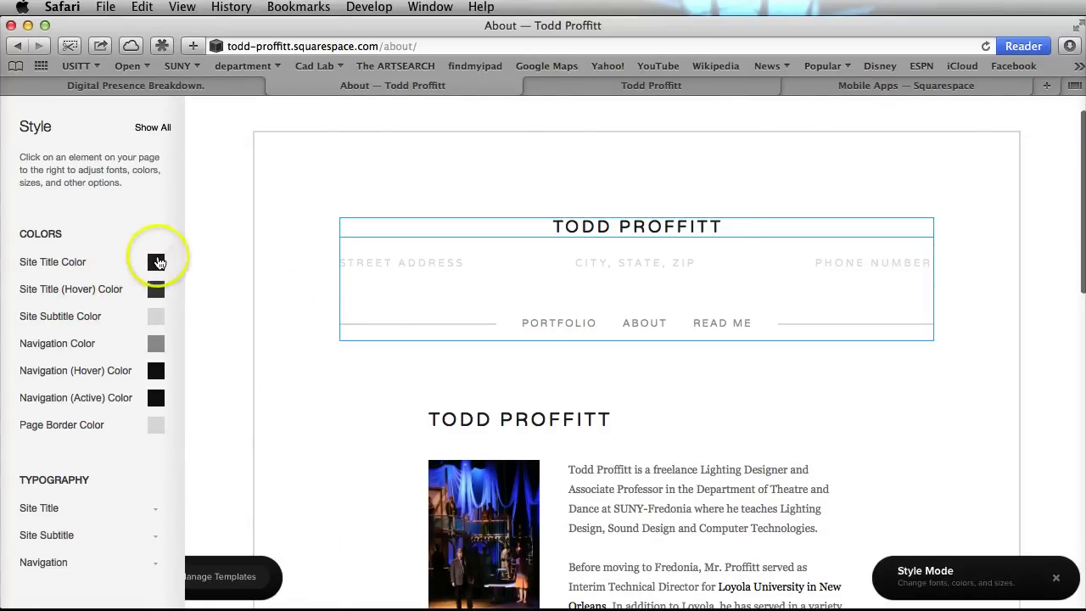
left_click(155, 263)
left_click_drag(139, 395, 140, 363)
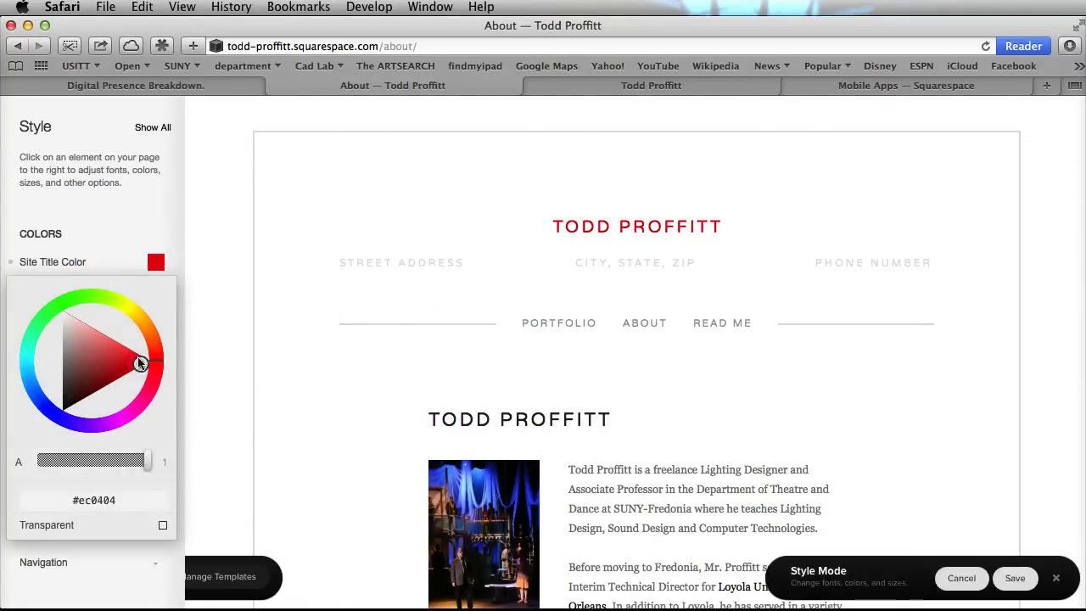
left_click(992, 577)
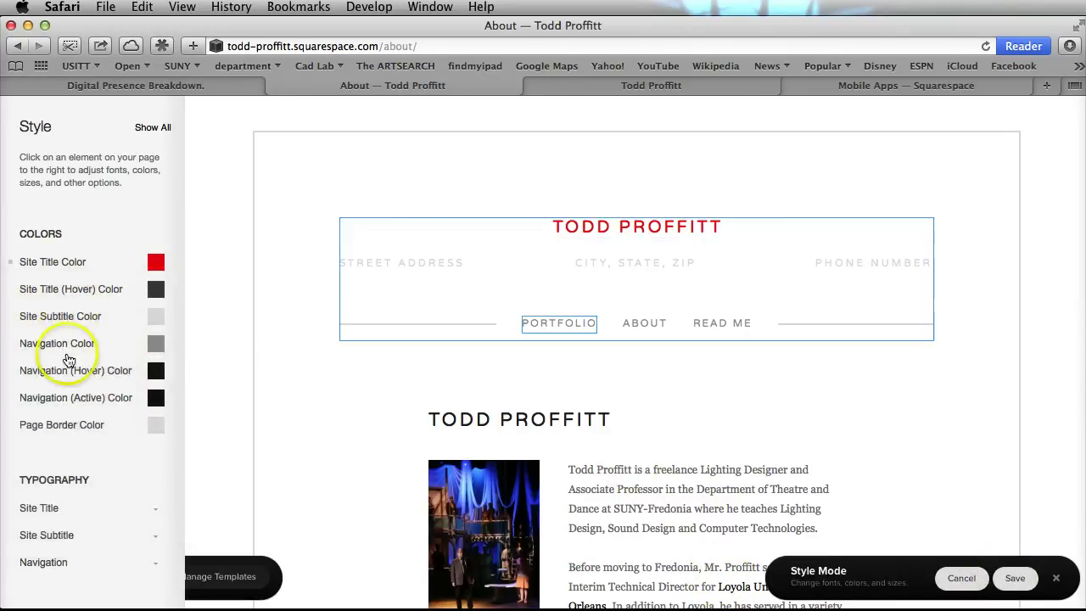
Review the header's remaining typography, spacing and option settings, and save the style changes.
scroll(70, 339, "down", 3)
scroll(70, 363, "down", 5)
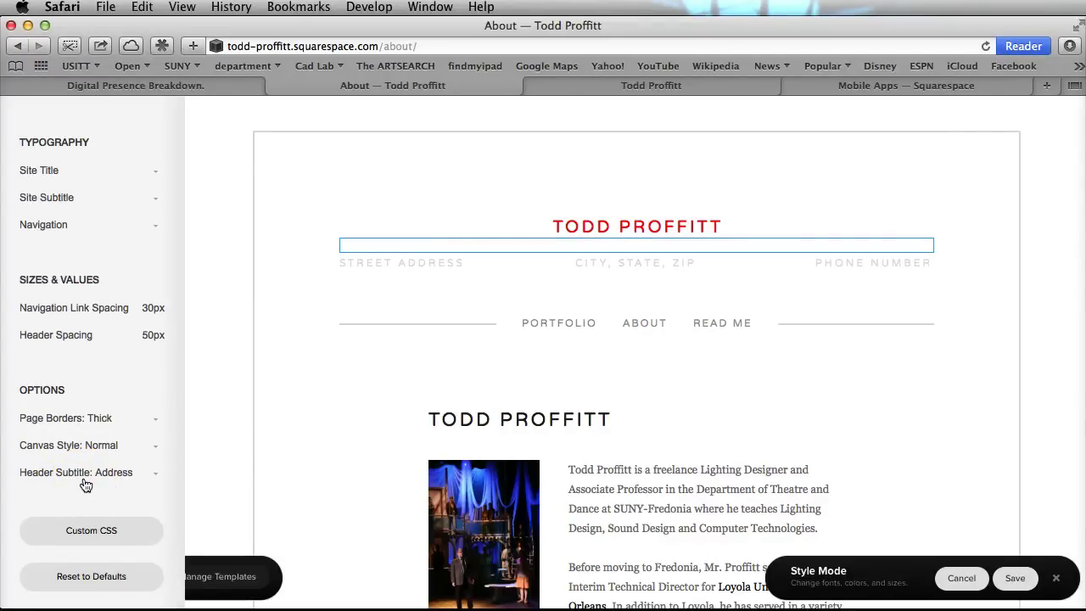
left_click(62, 530)
left_click(186, 562)
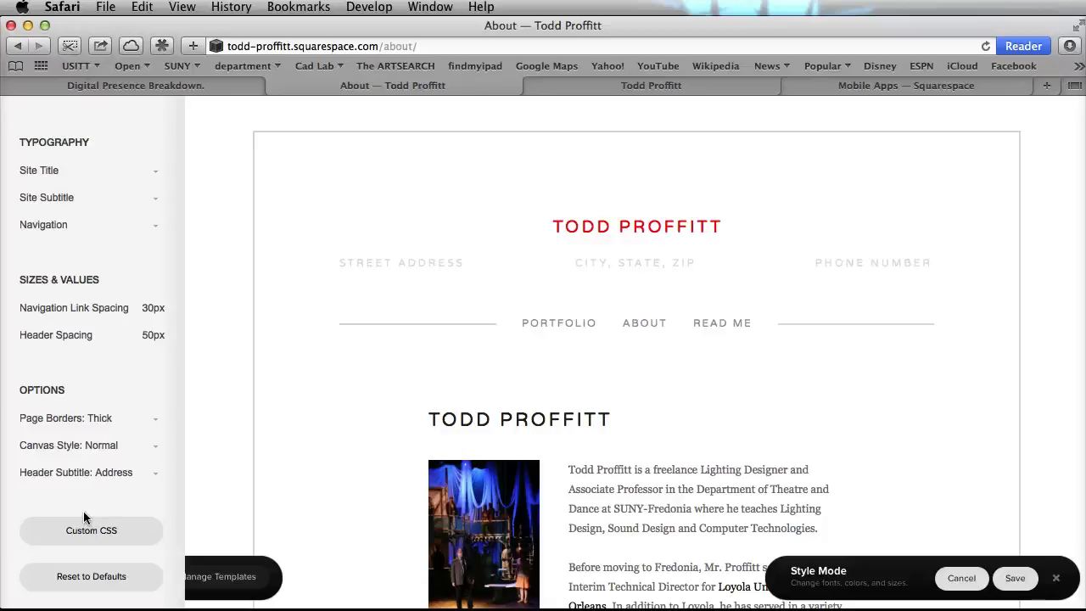
scroll(77, 433, "up", 8)
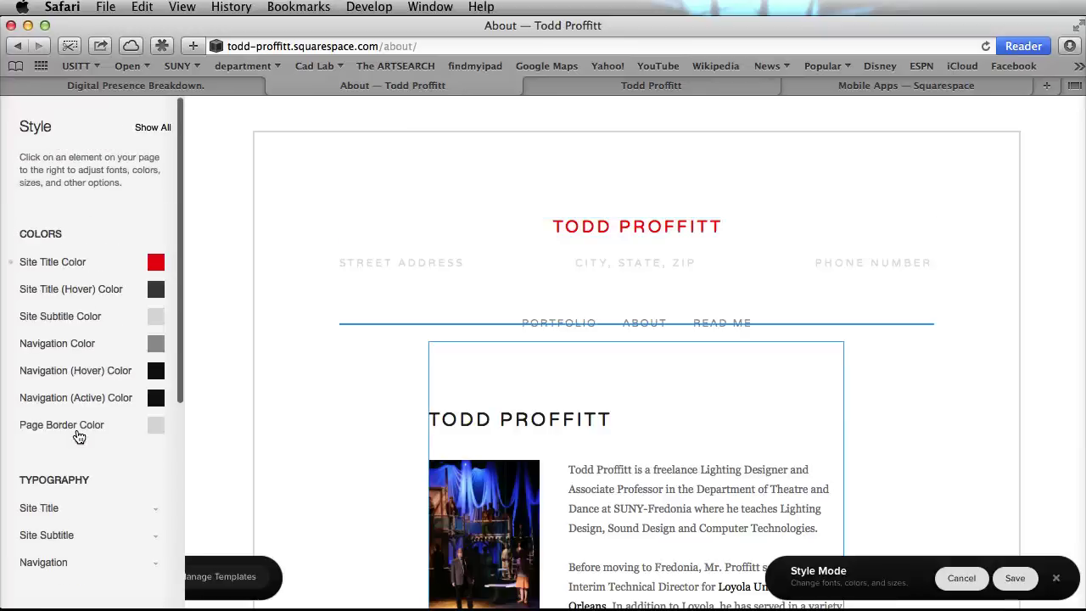
left_click(1015, 578)
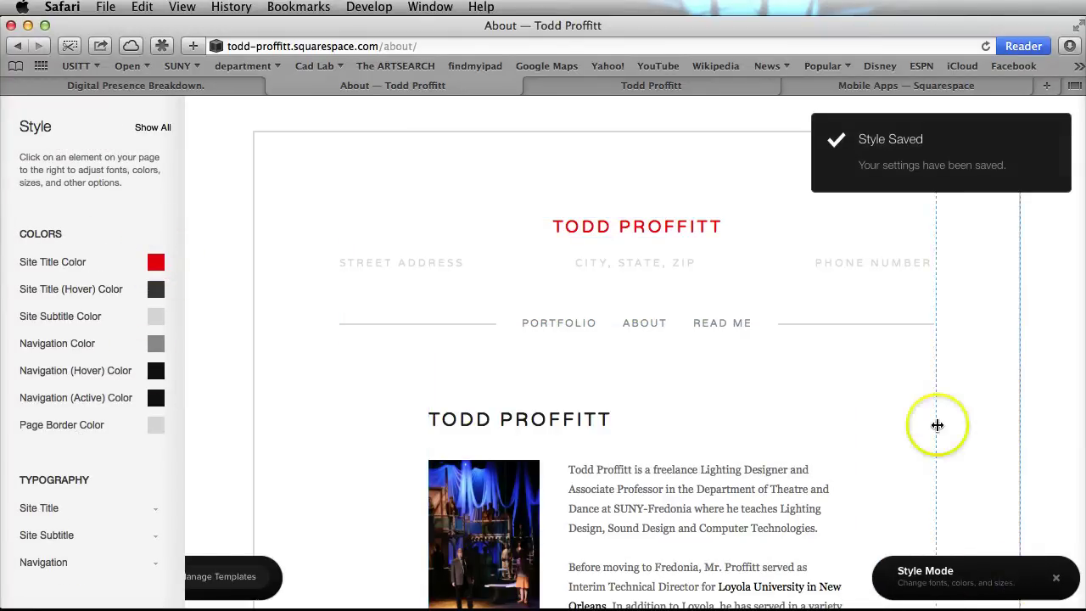
Try to select the phone number, city and street address placeholders in the header while in Style Mode.
left_click(818, 267)
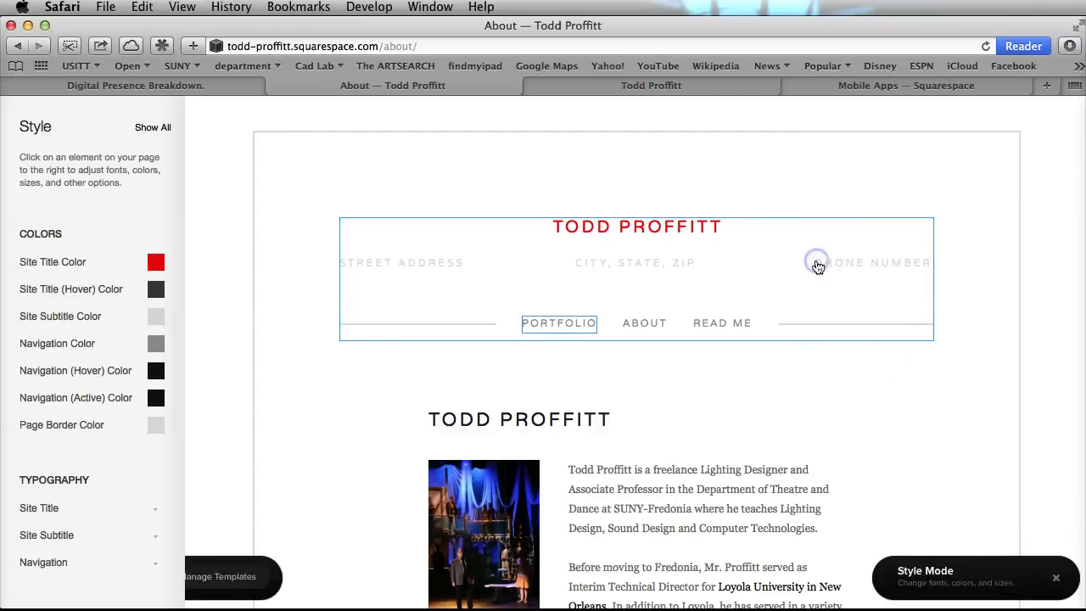
left_click(675, 265)
left_click(430, 266)
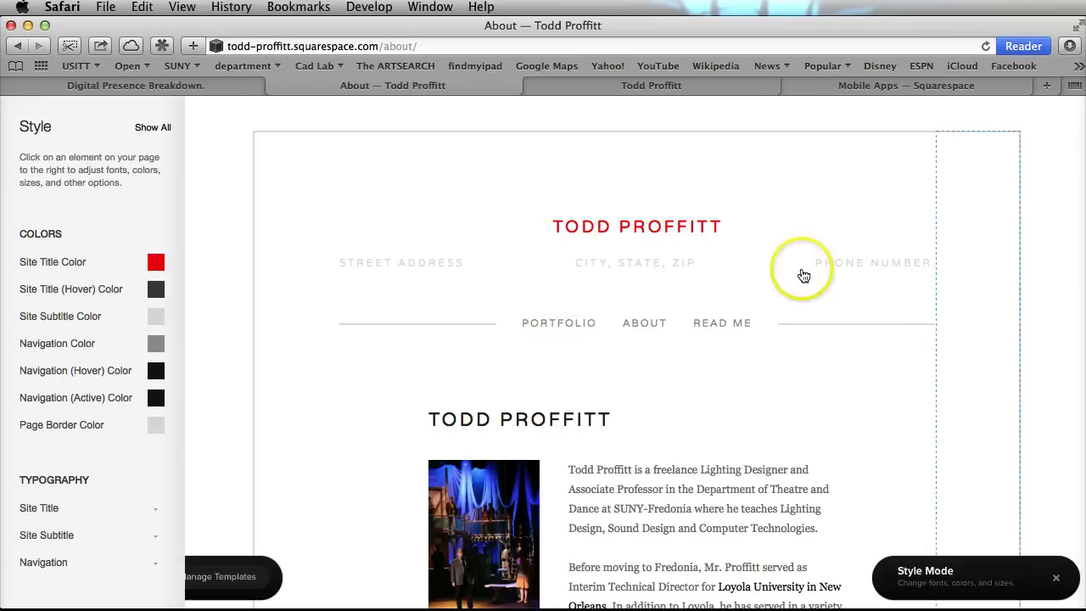
left_click(855, 268)
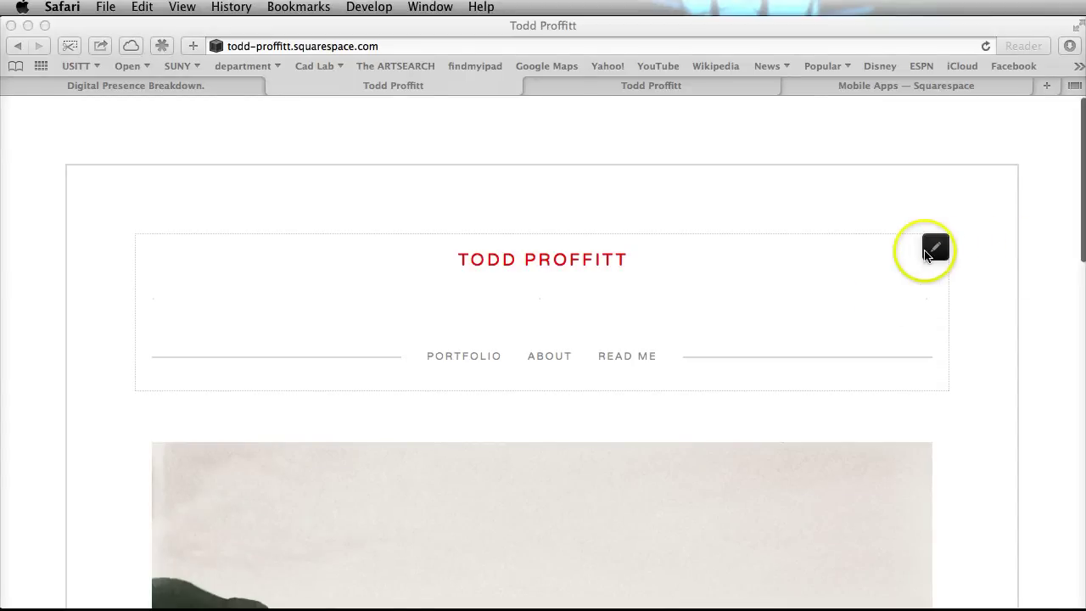
Open the site's basic information from the header and examine the Contact Phone Number, Contact Email and Physical Location fields.
left_click(929, 251)
left_click(927, 251)
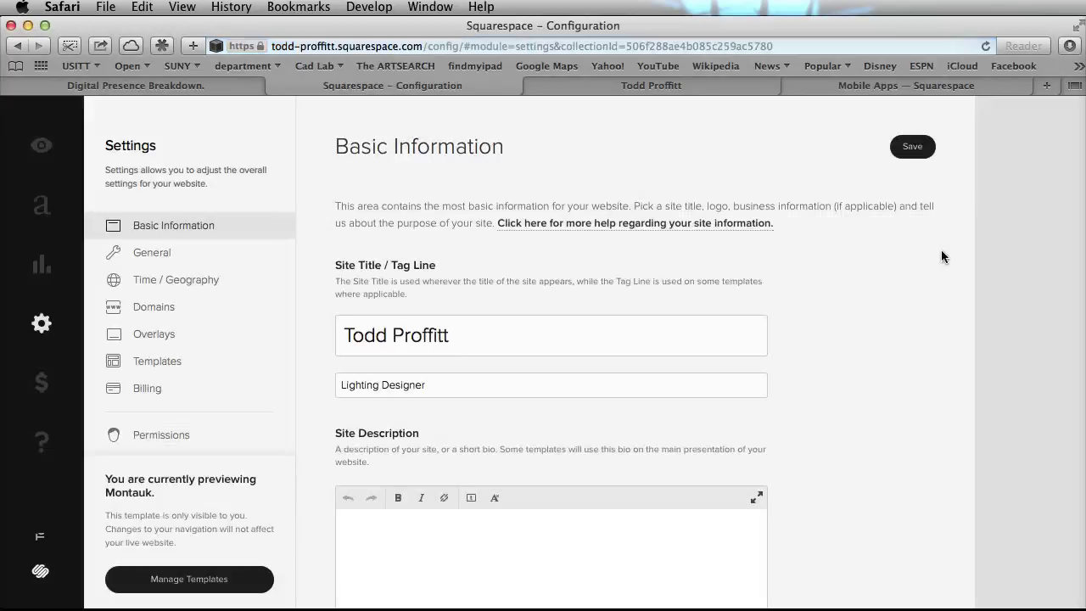
scroll(473, 431, "down", 15)
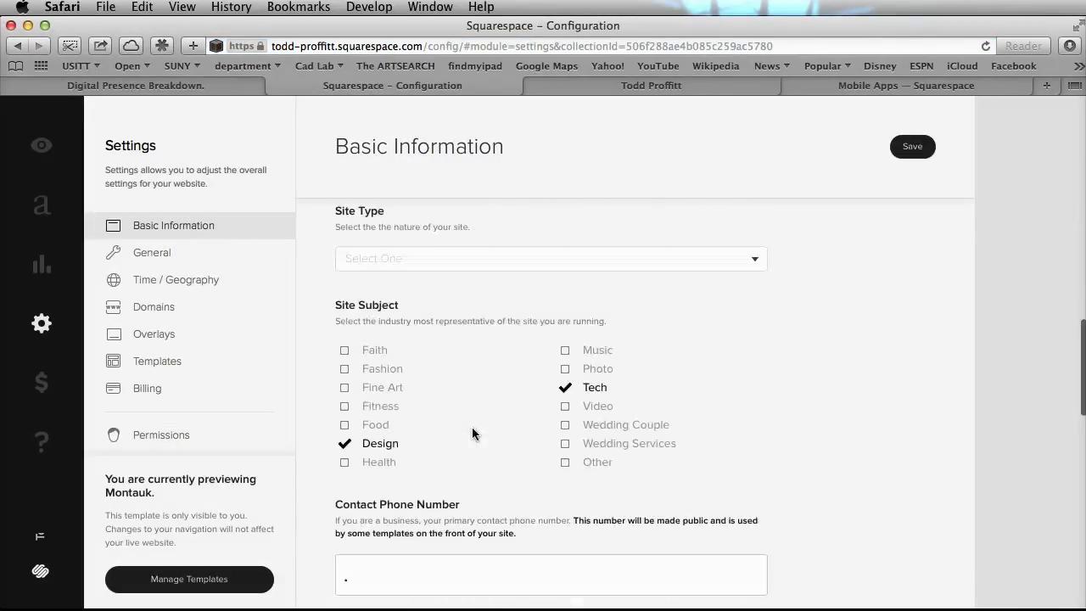
scroll(472, 433, "down", 4)
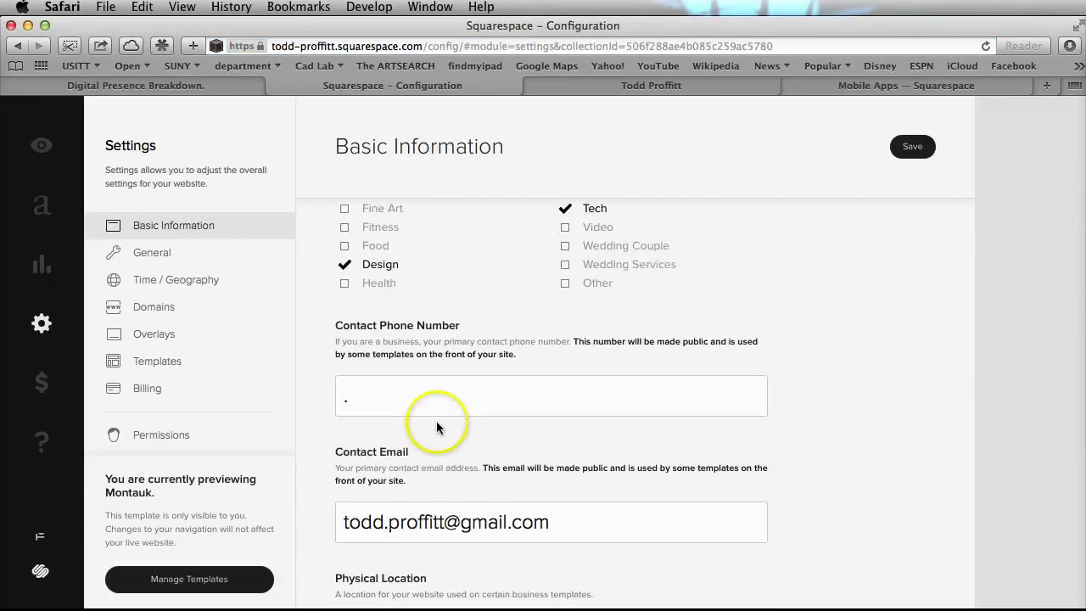
scroll(436, 413, "down", 2)
scroll(430, 415, "down", 3)
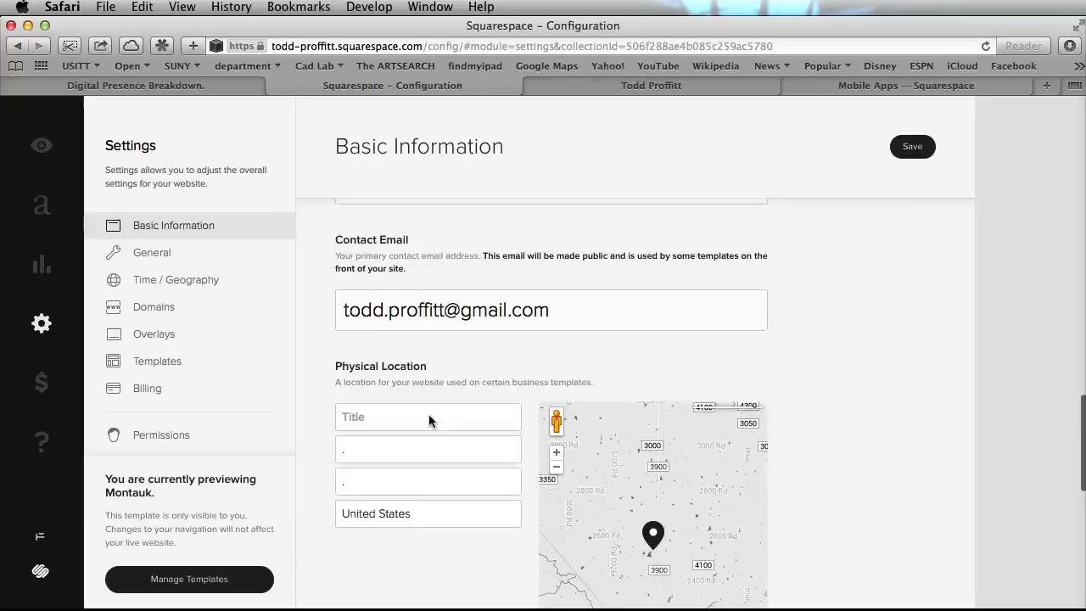
Review the Physical Location and Contact Phone Number fields and save the Basic Information settings.
left_click(396, 437)
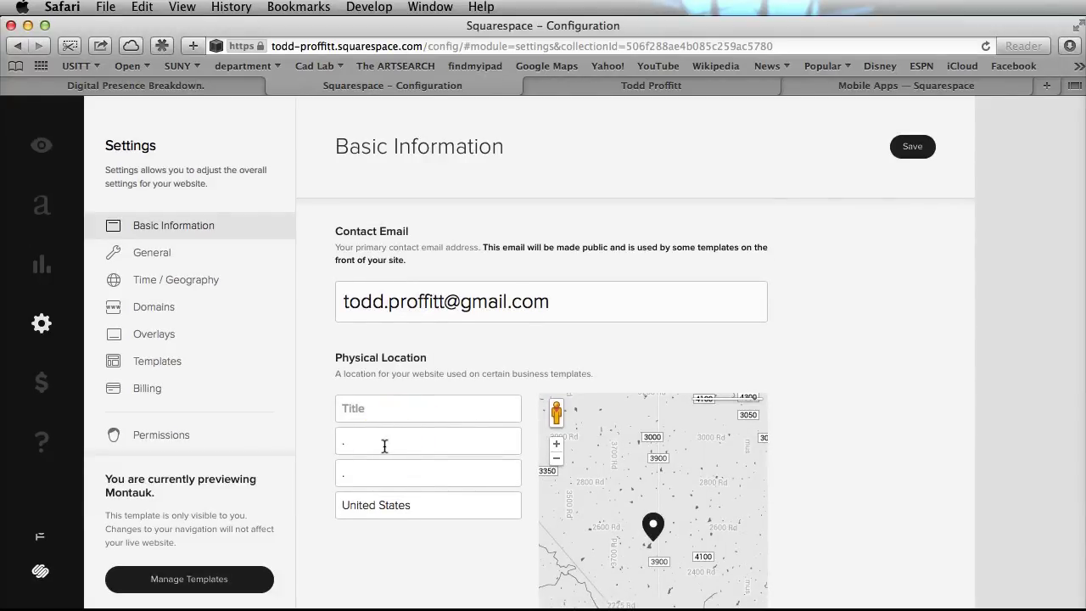
scroll(389, 448, "up", 5)
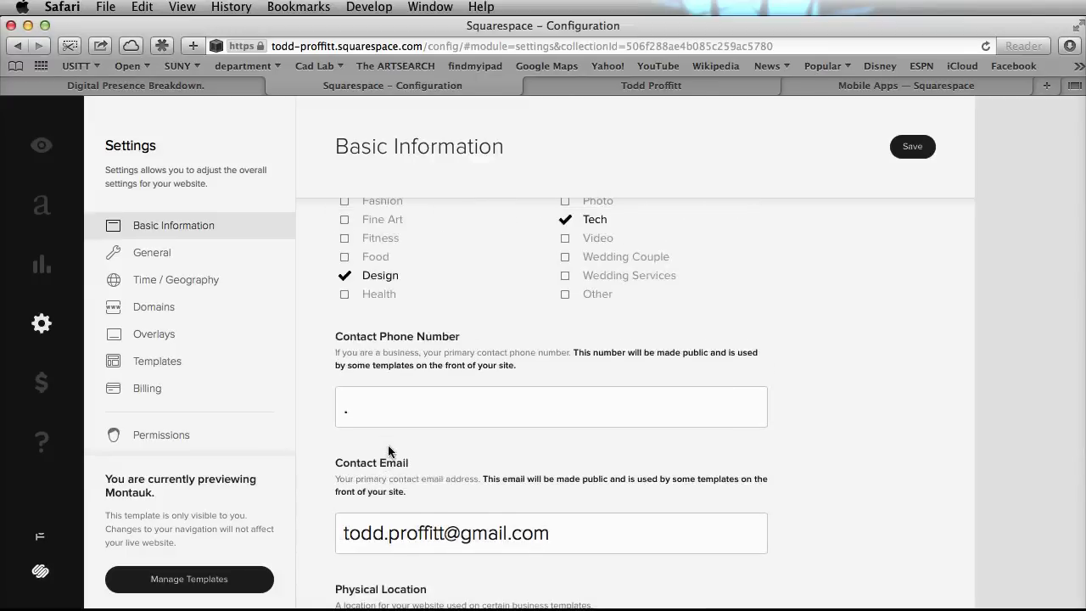
scroll(390, 451, "up", 8)
left_click(911, 147)
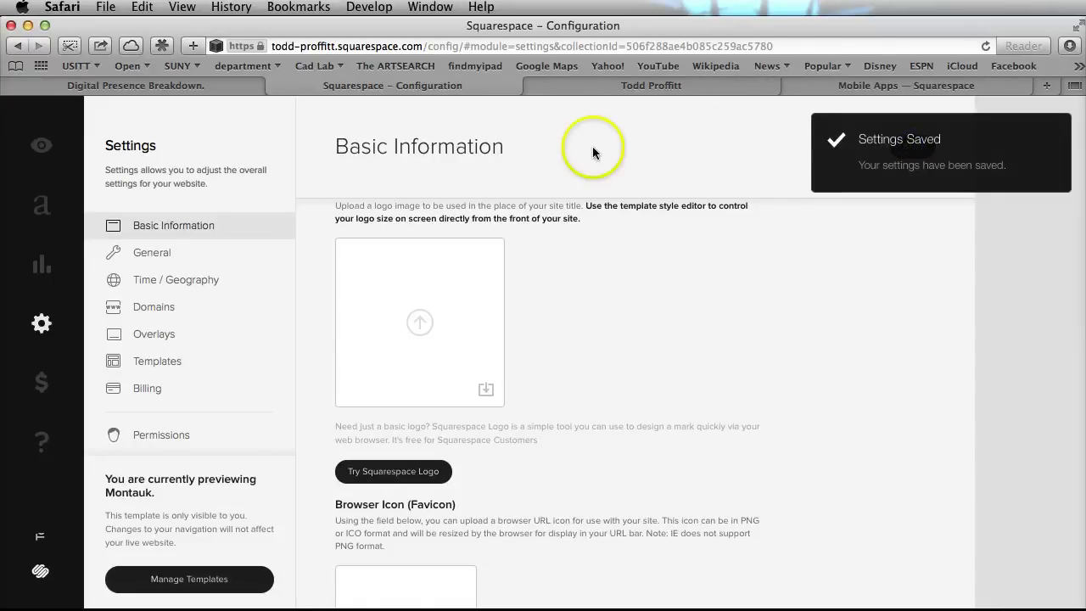
Open the unlinked Resume/Contact page for editing and examine its contact section, resume image and download links.
left_click(36, 148)
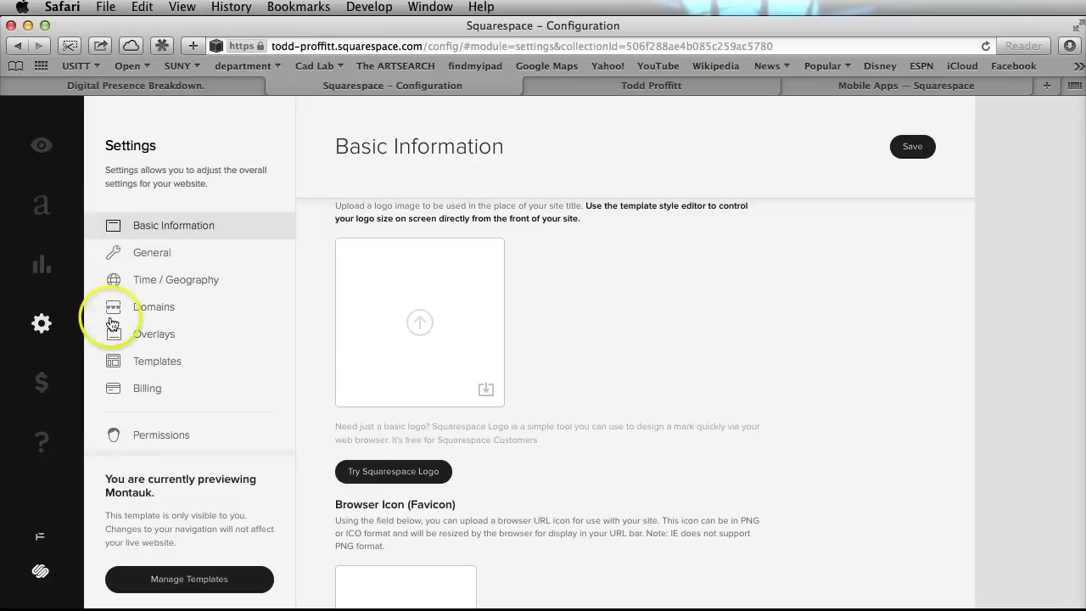
left_click(44, 217)
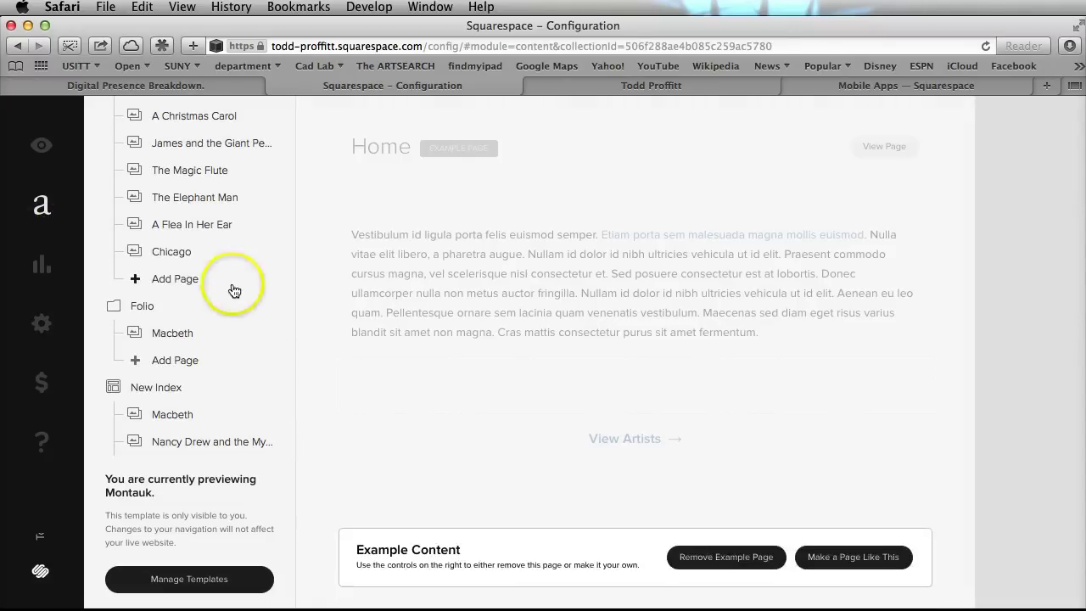
scroll(275, 292, "up", 10)
scroll(237, 304, "down", 8)
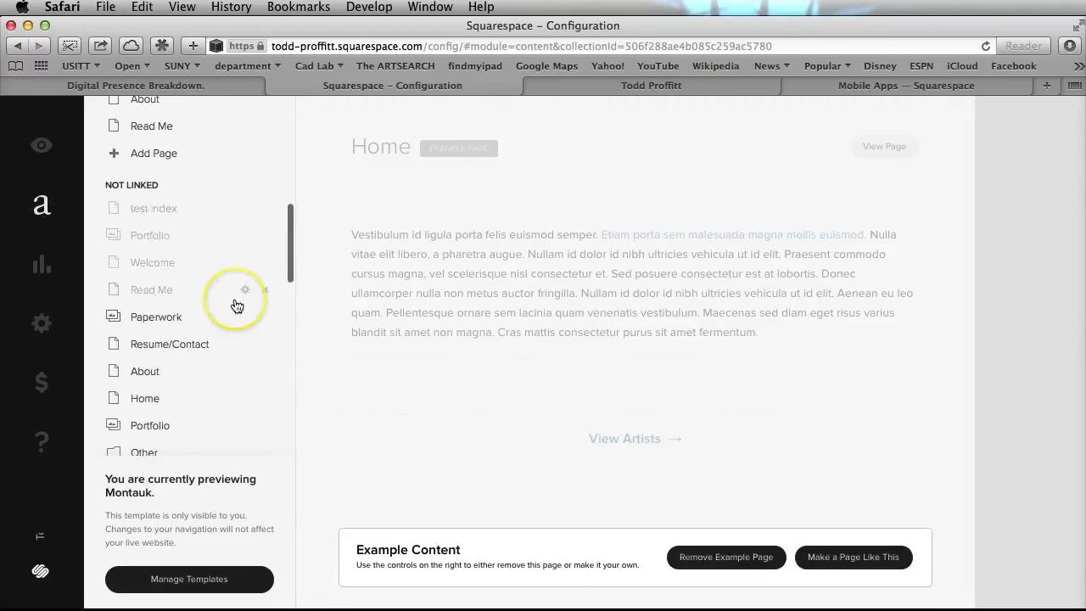
left_click(165, 353)
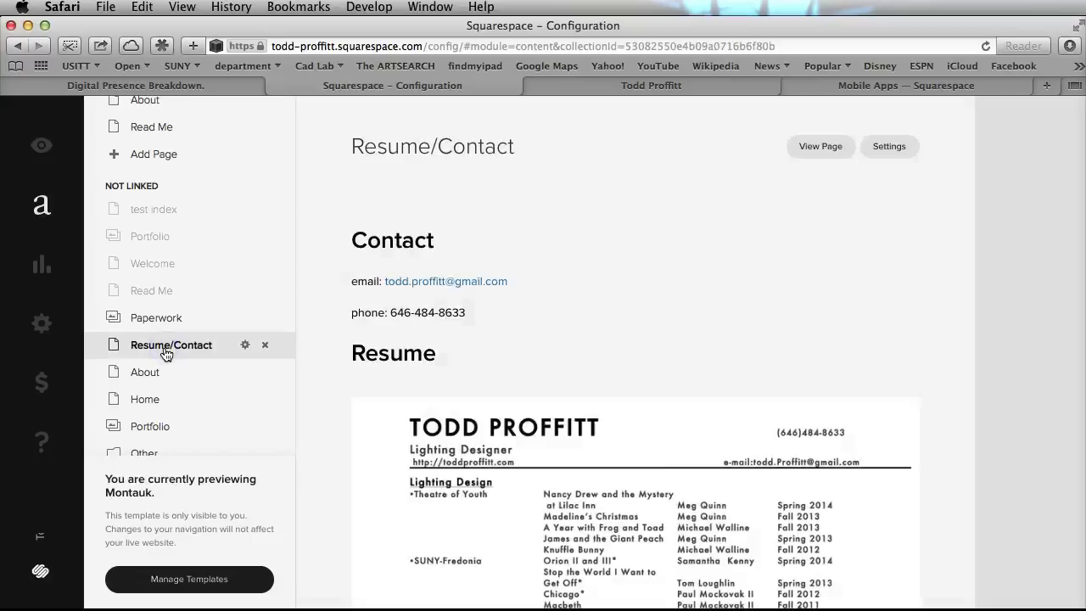
left_click(752, 364)
scroll(752, 341, "down", 3)
scroll(752, 341, "up", 3)
scroll(752, 341, "down", 4)
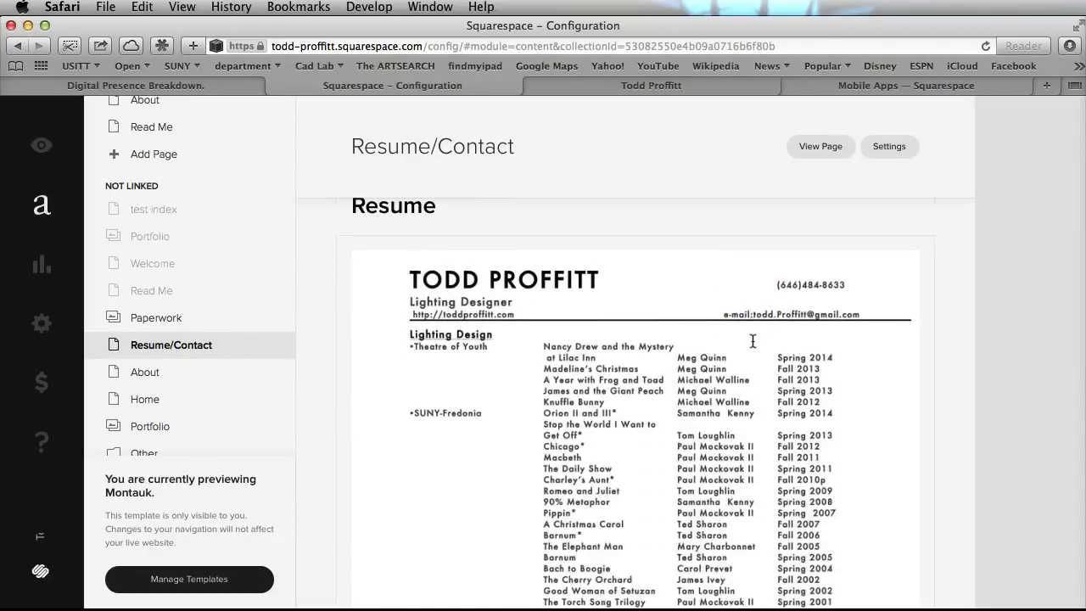
scroll(752, 341, "down", 15)
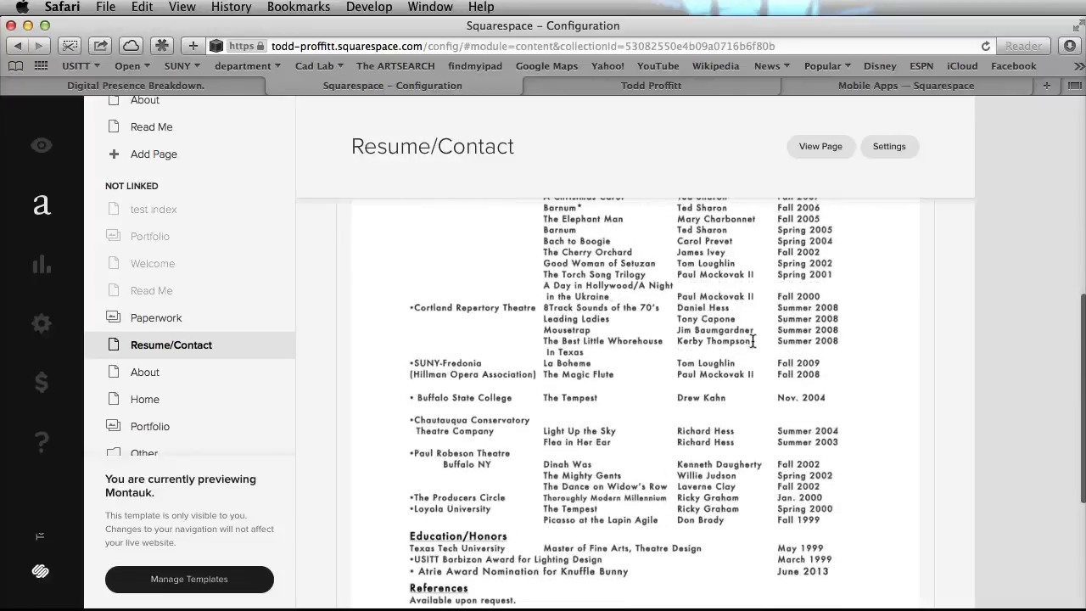
scroll(752, 341, "down", 2)
Inspect the links attached to the Download PDF Resume and Download a Current CV lines.
left_click(427, 486)
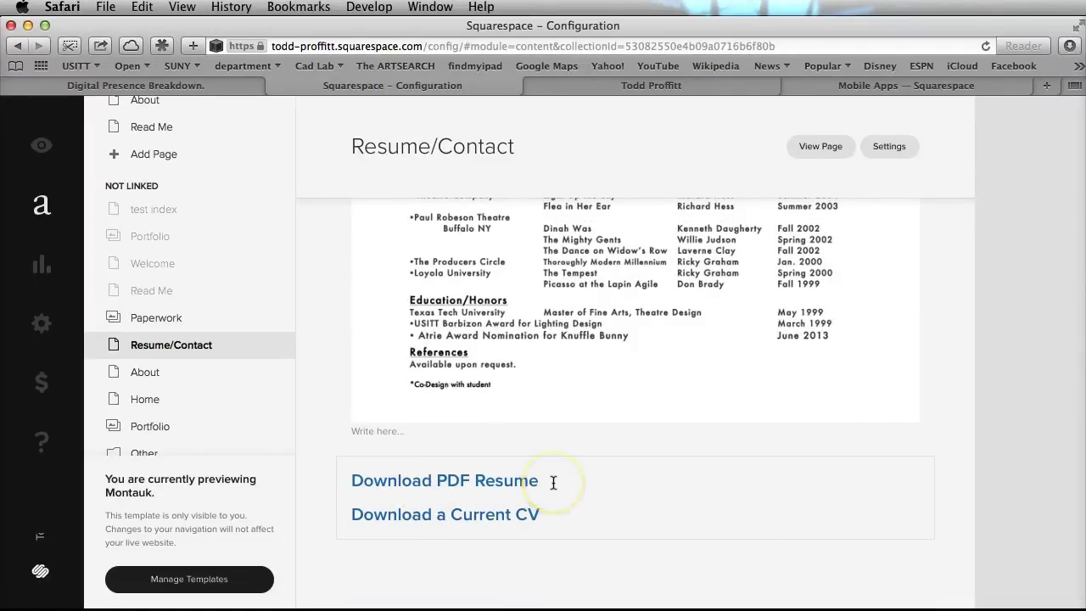
left_click_drag(553, 482, 353, 480)
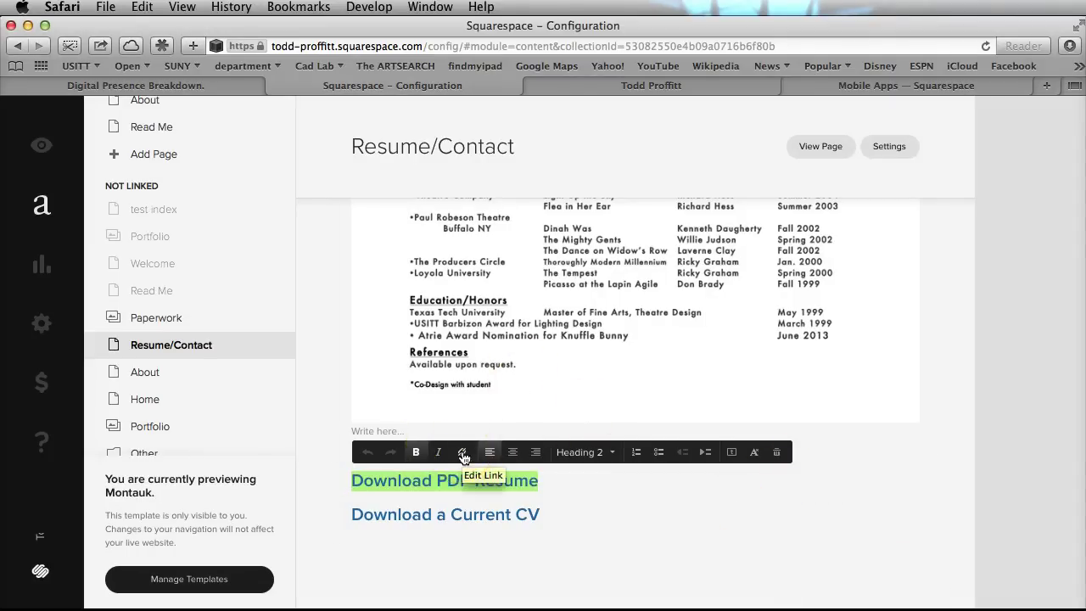
left_click(424, 546)
triple_click(548, 521)
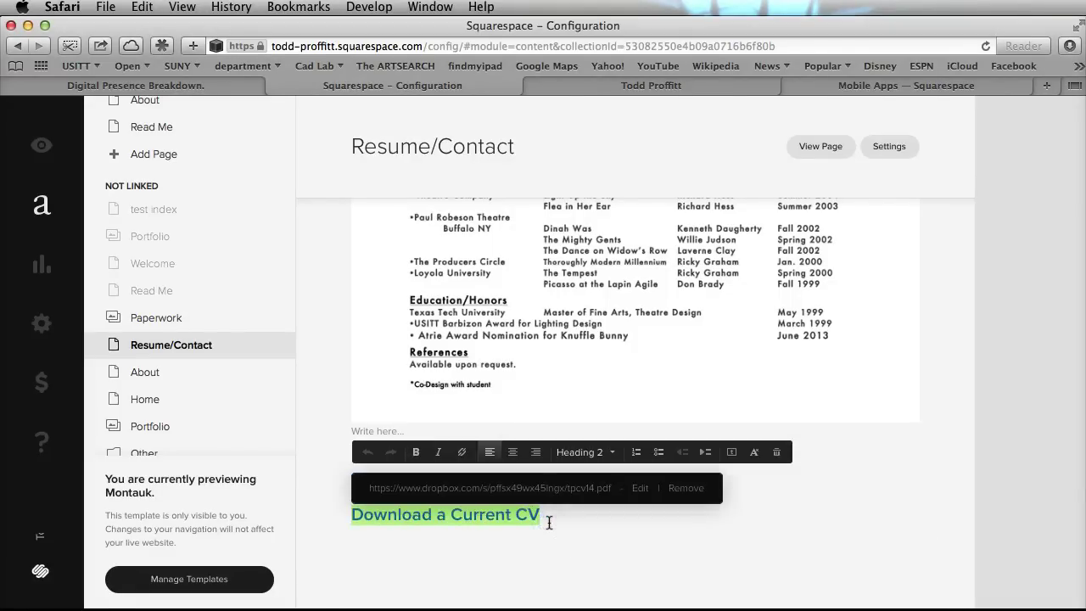
Try adding a "new text" line below the Download a Current CV link and linking it, and discard the edits.
left_click(549, 522)
key("Return")
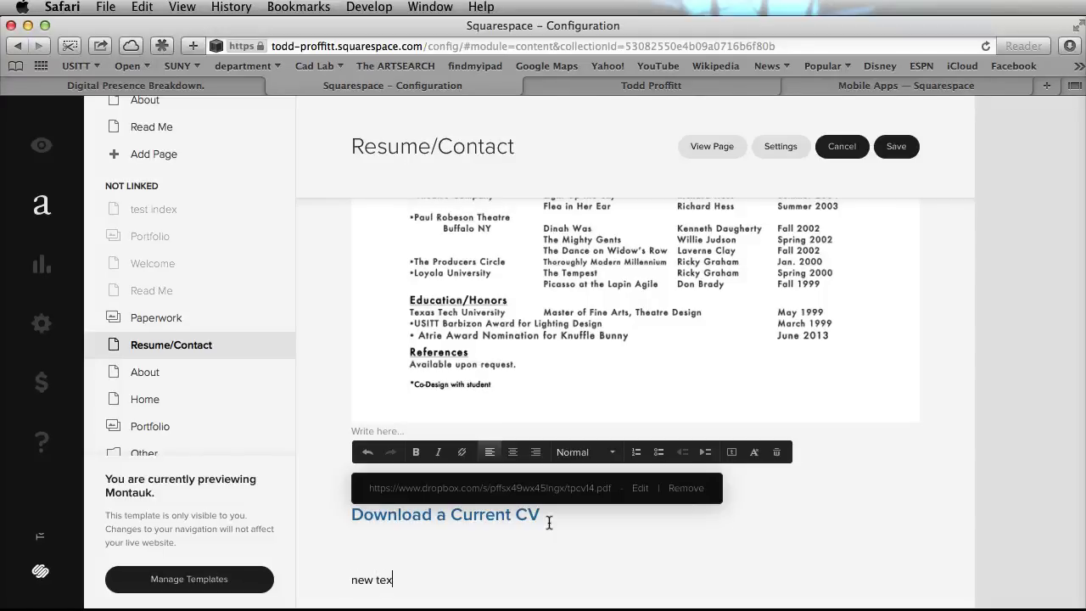
left_click_drag(406, 582, 350, 577)
left_click(461, 453)
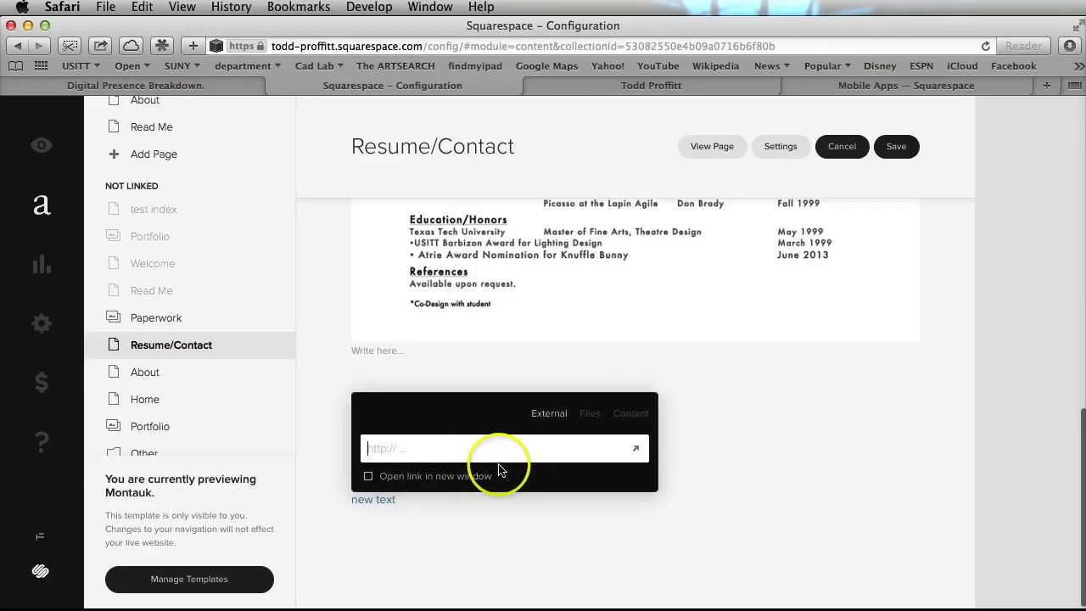
left_click(522, 538)
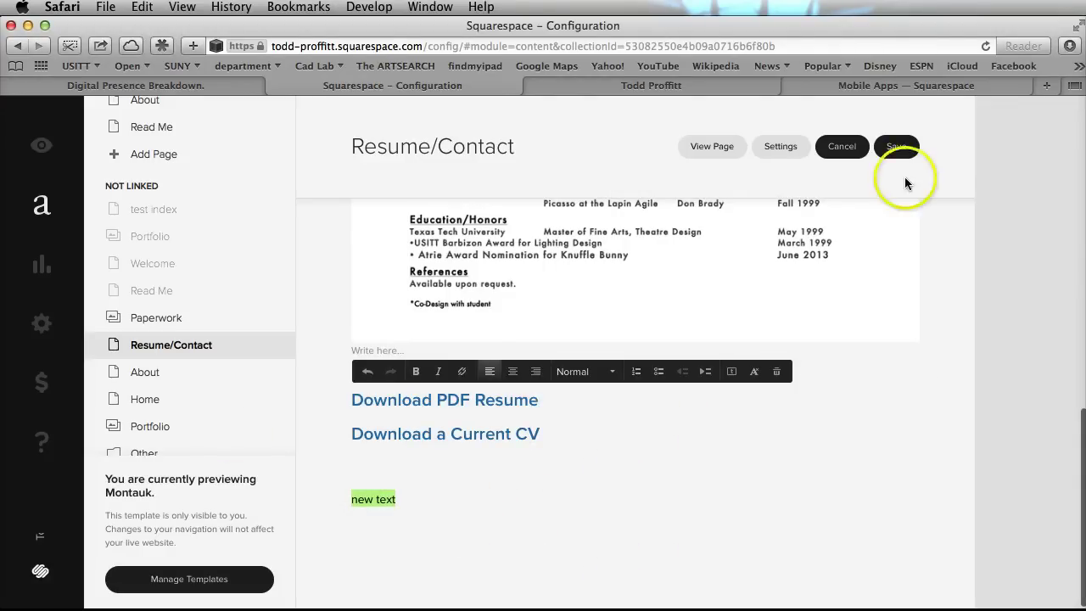
left_click(843, 146)
left_click(912, 230)
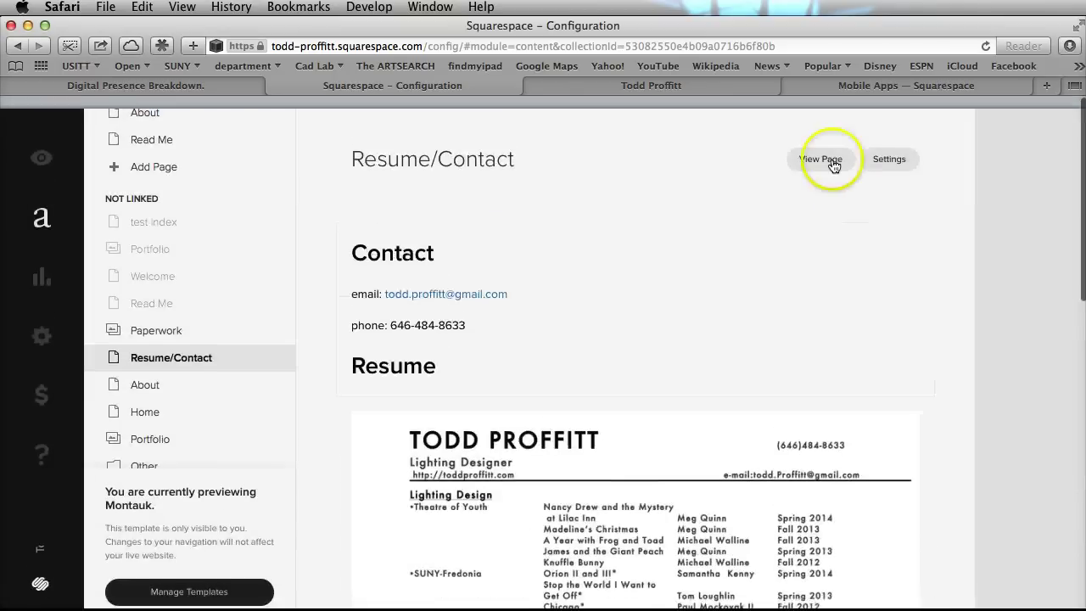
View the Resume/Contact page on the site and examine how its contact section and resume are laid out.
left_click(823, 159)
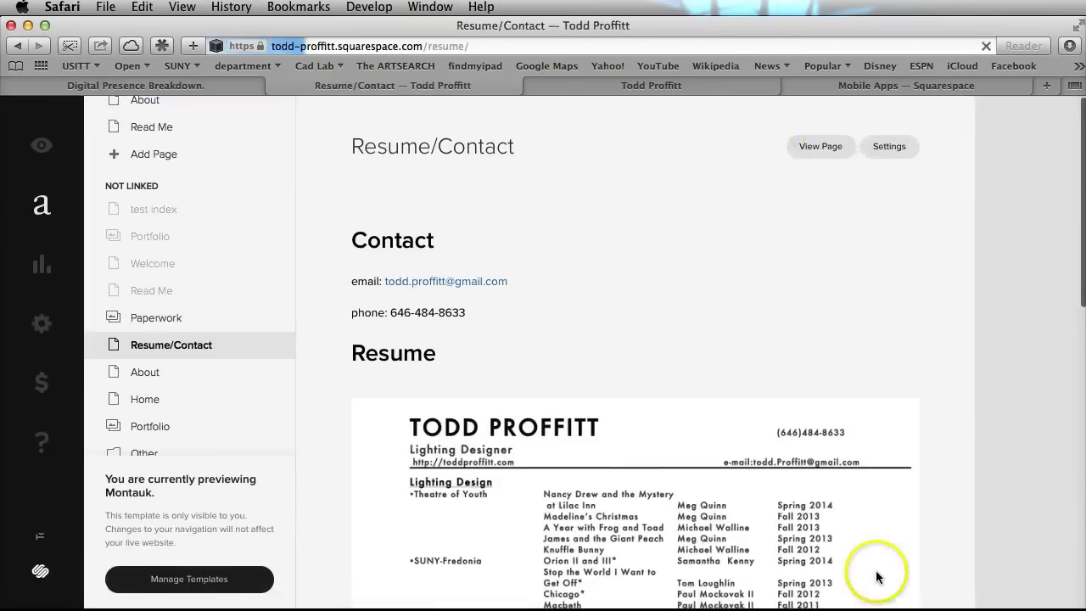
scroll(697, 493, "down", 10)
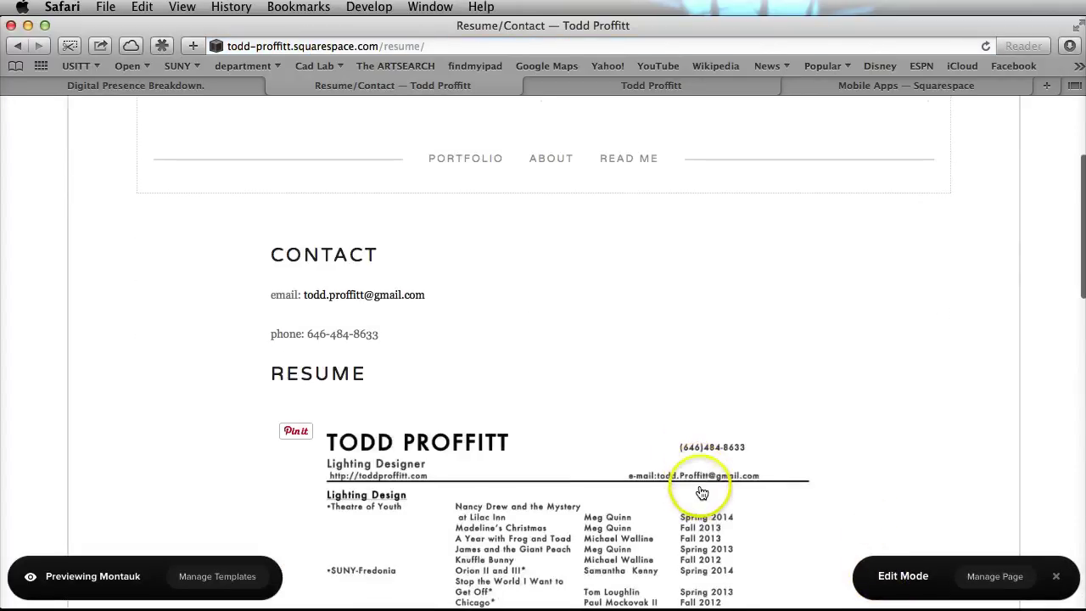
scroll(702, 492, "down", 15)
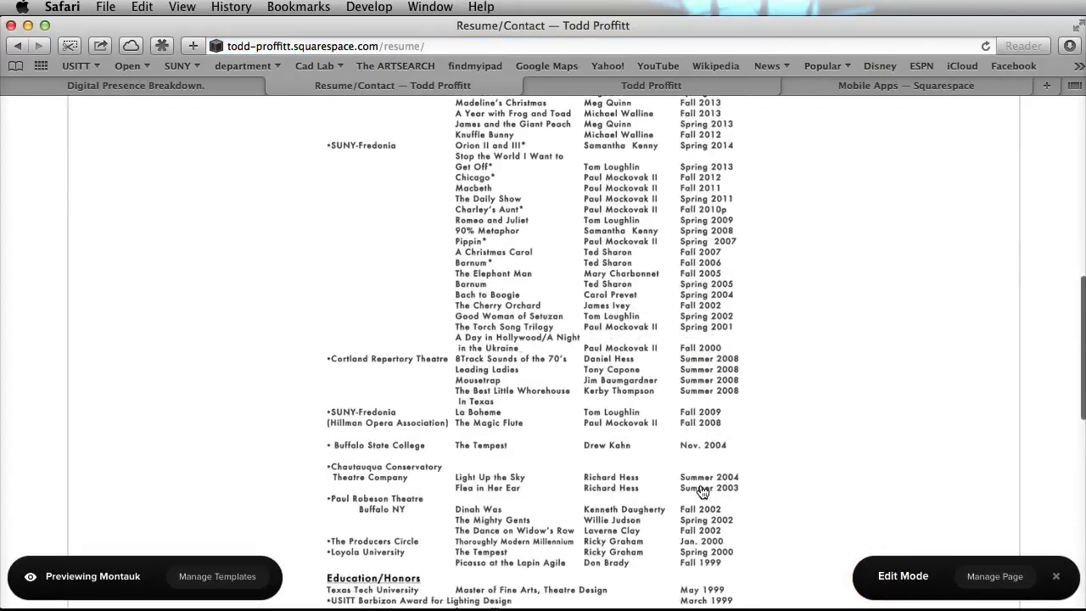
scroll(701, 490, "up", 4)
scroll(701, 492, "up", 20)
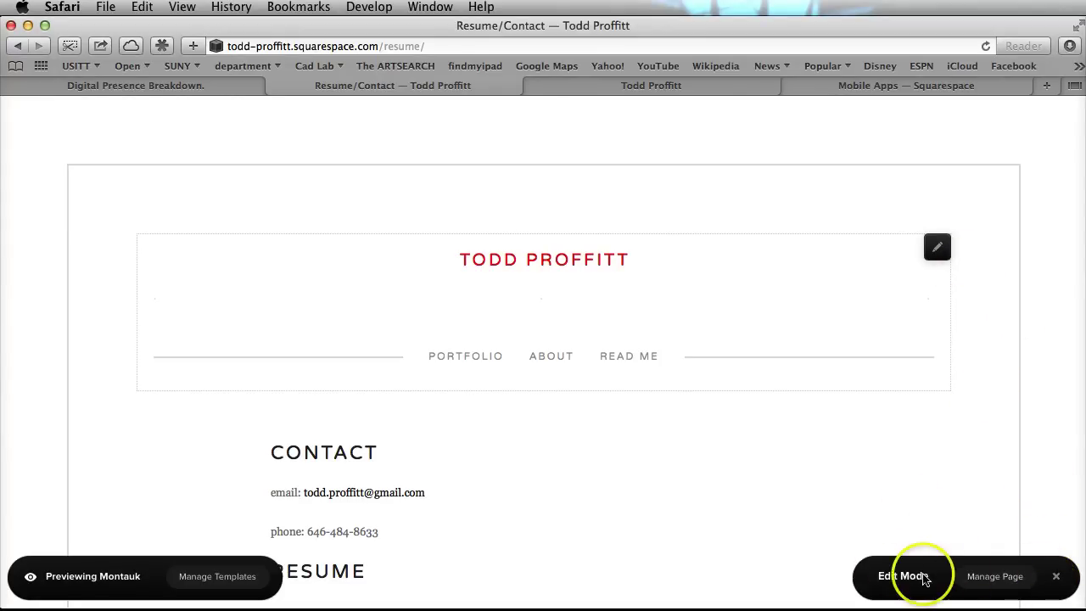
Return to managing the pages and delete the Read Me example page from the top navigation.
left_click(975, 585)
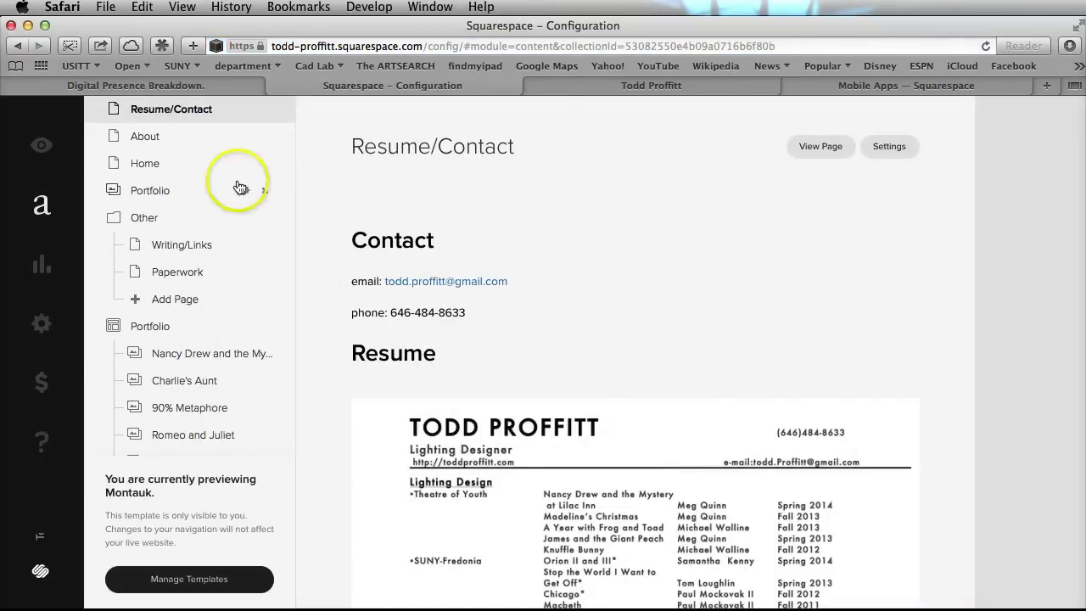
scroll(234, 187, "up", 5)
scroll(234, 193, "up", 3)
mouse_move(268, 345)
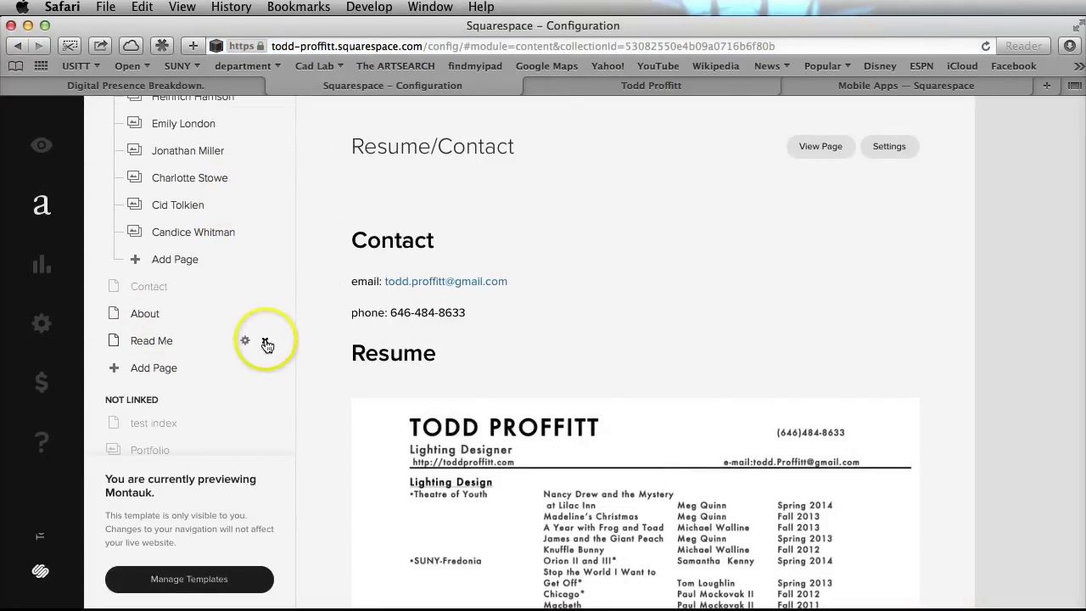
left_click(267, 344)
left_click(353, 371)
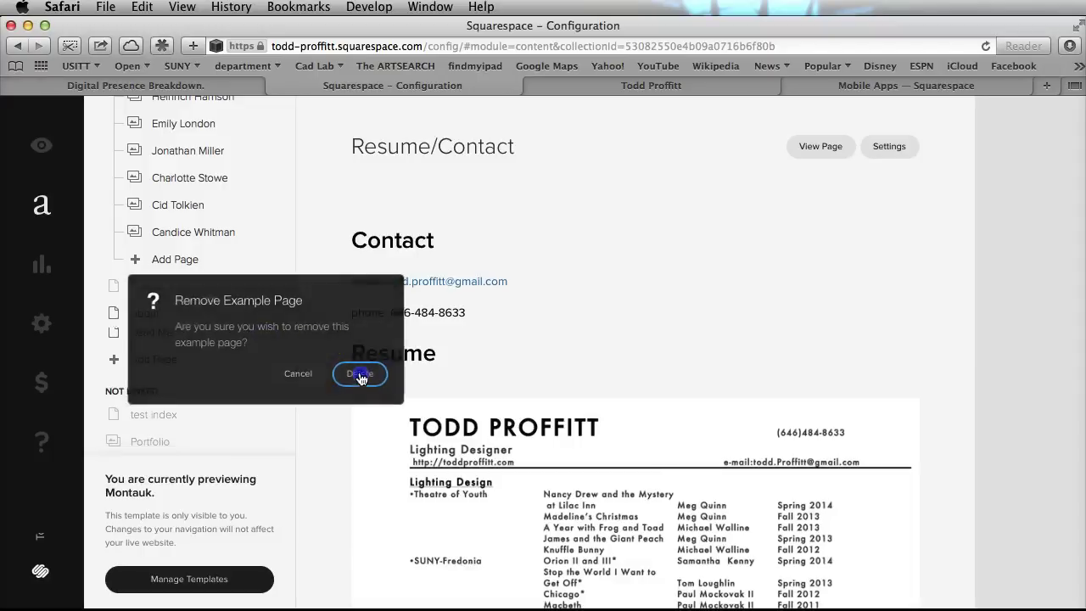
Move the Resume/Contact page from the unlinked pages into the top navigation, between Contact and About.
scroll(183, 329, "down", 5)
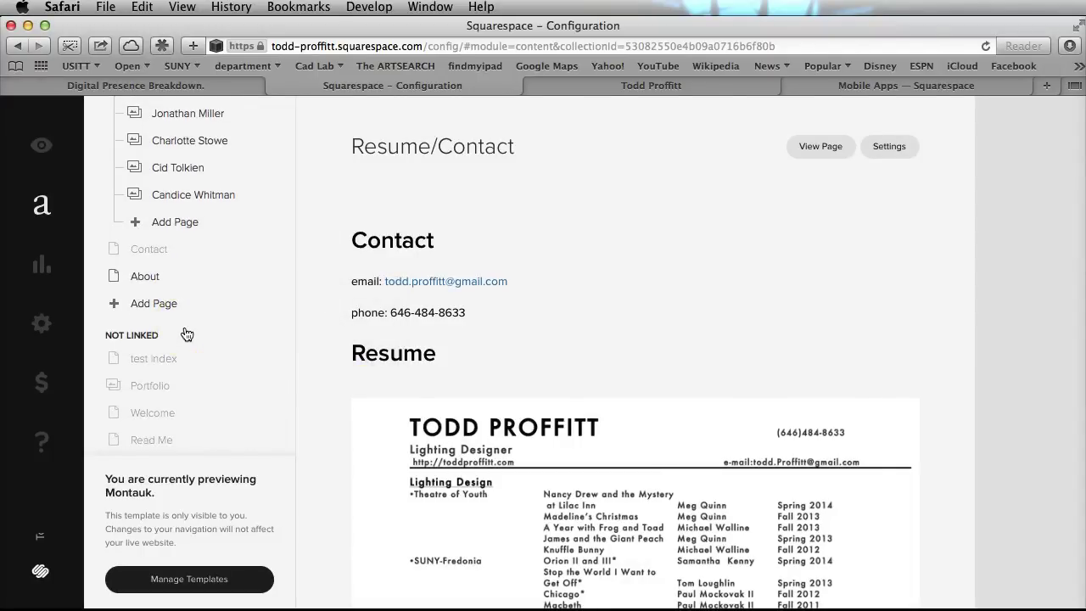
scroll(185, 333, "down", 10)
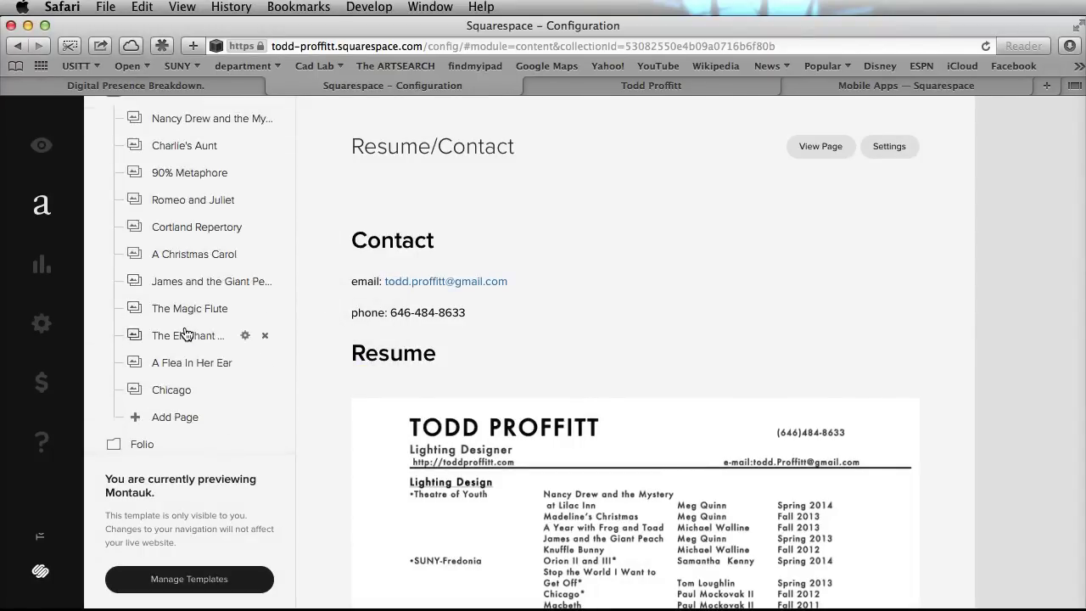
scroll(184, 334, "down", 8)
scroll(195, 250, "up", 6)
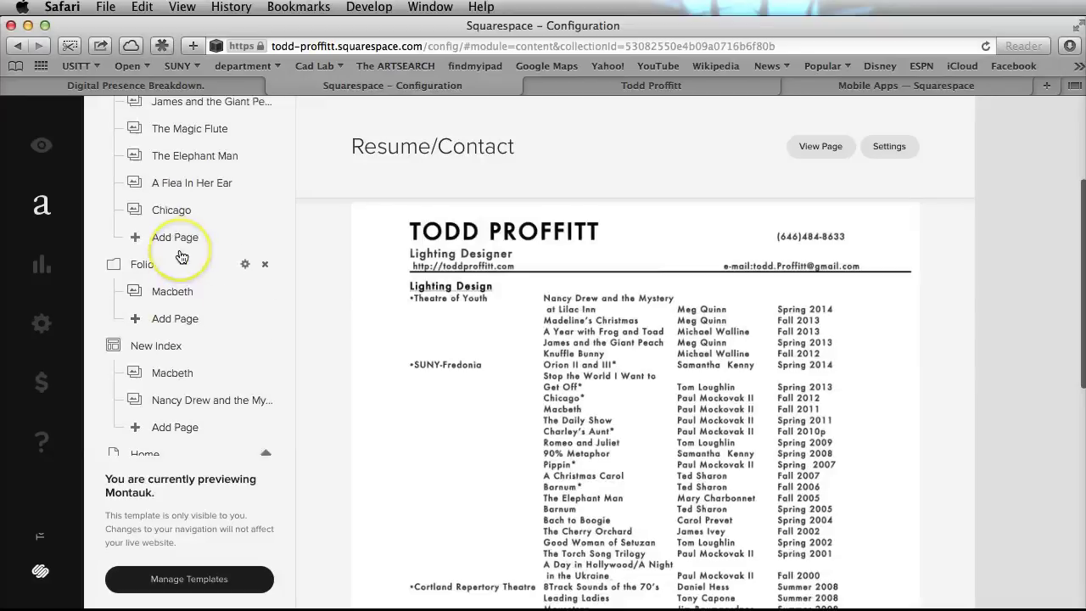
scroll(180, 256, "up", 8)
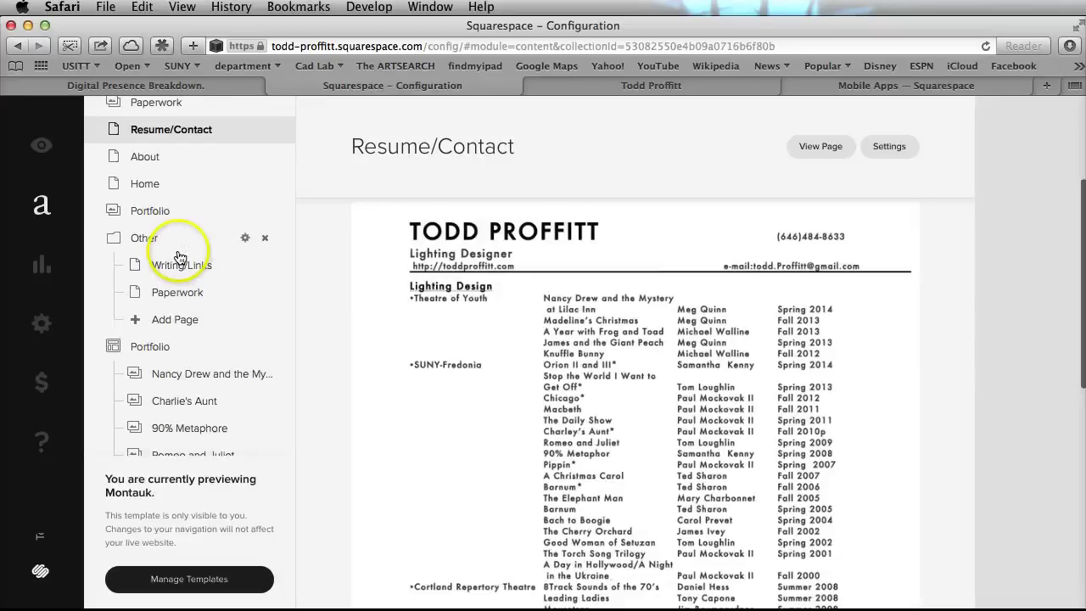
scroll(180, 253, "up", 1)
left_click_drag(179, 234, 167, 100)
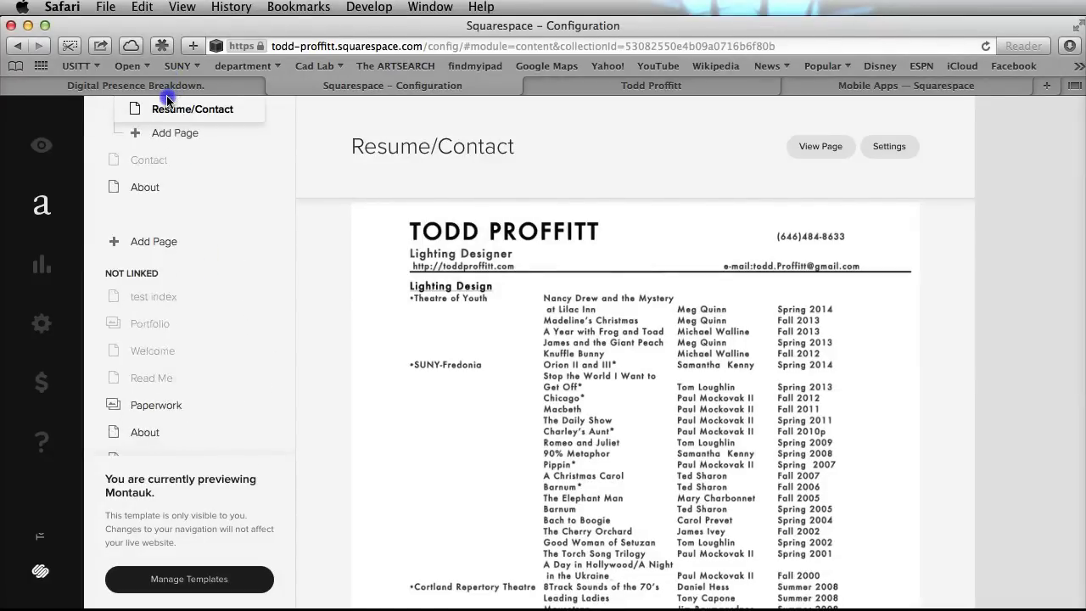
left_click_drag(167, 100, 176, 224)
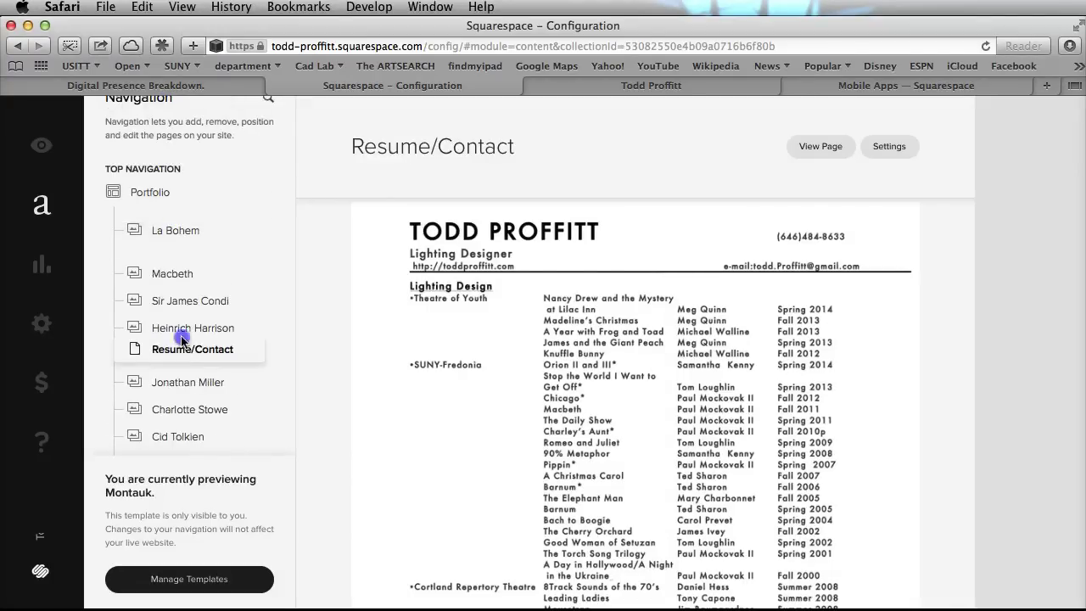
left_click_drag(159, 389, 174, 532)
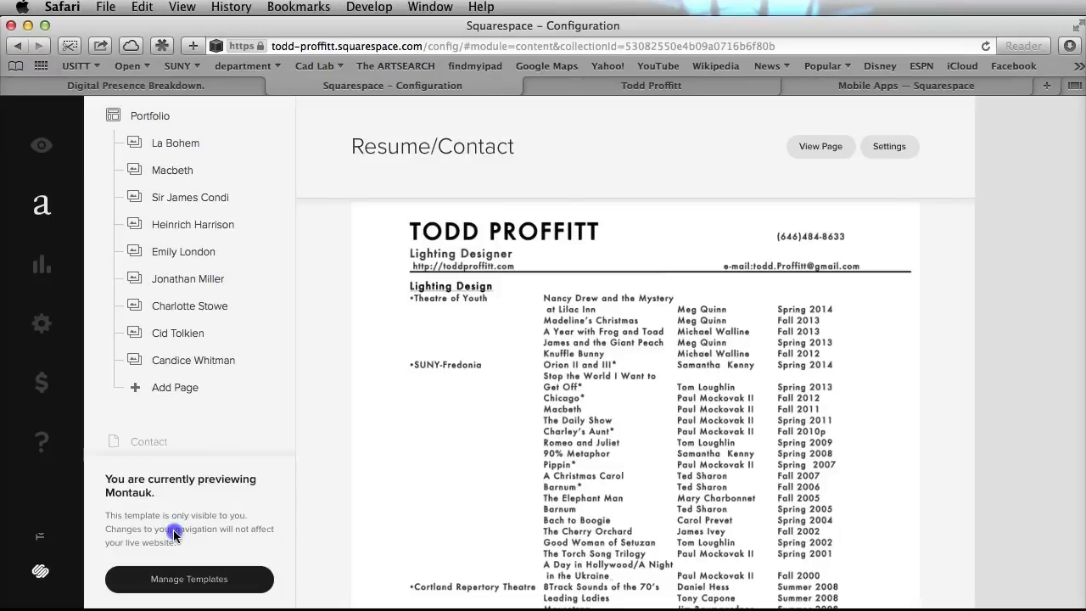
left_click_drag(170, 462, 154, 395)
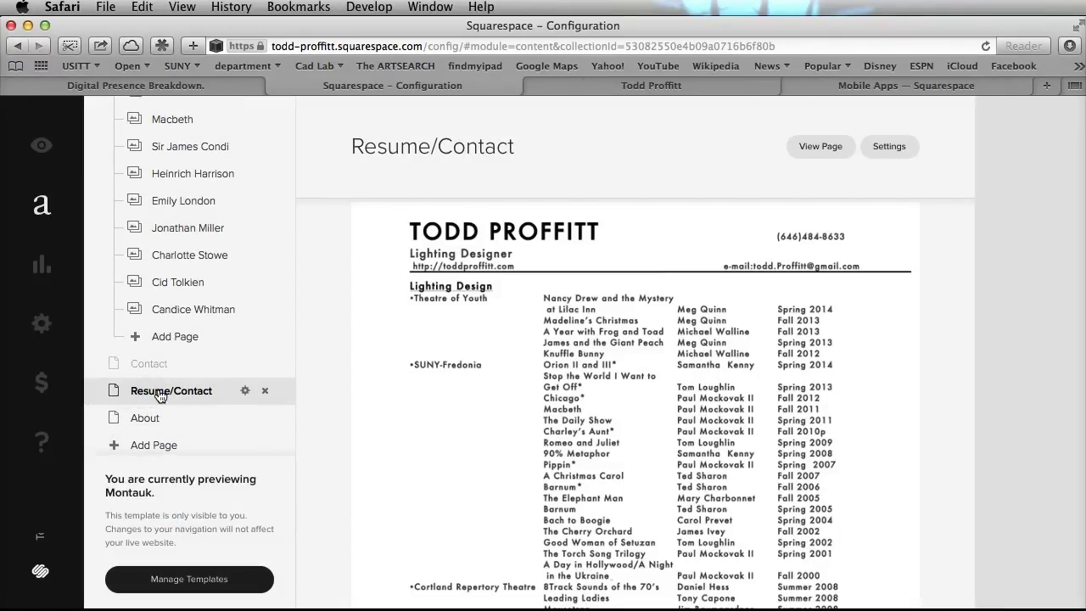
Review the top navigation's page order and view the site to examine the header's navigation links.
scroll(178, 406, "down", 3)
left_click(244, 380)
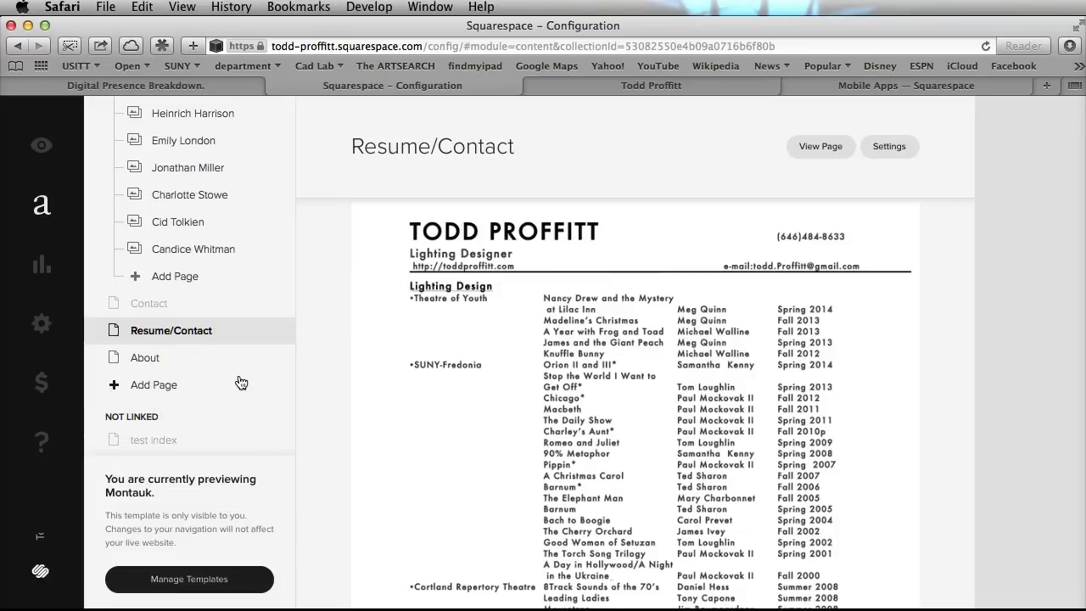
scroll(241, 382, "up", 6)
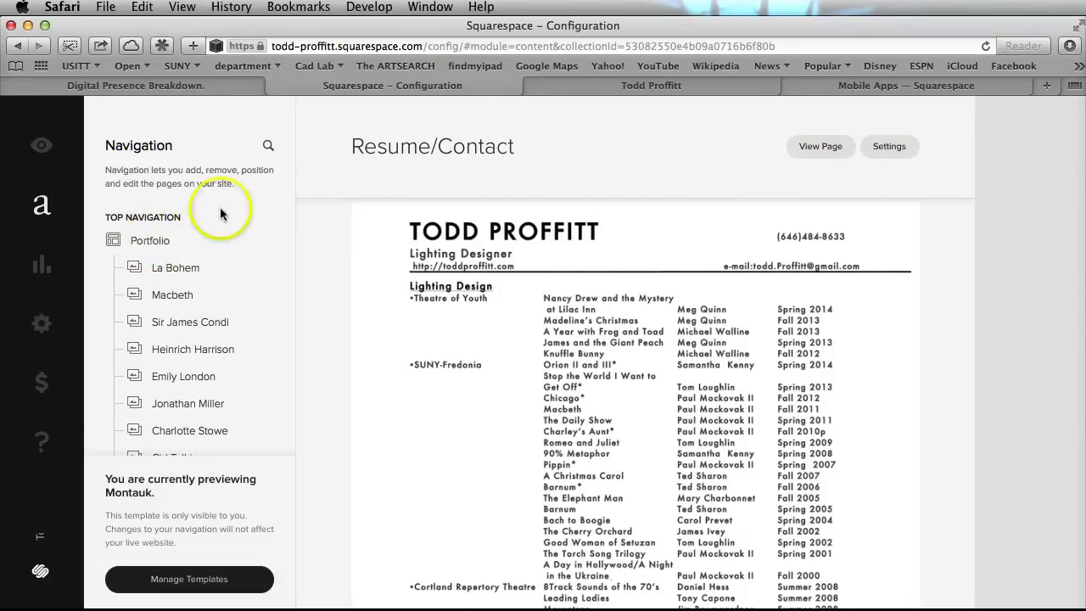
left_click(41, 150)
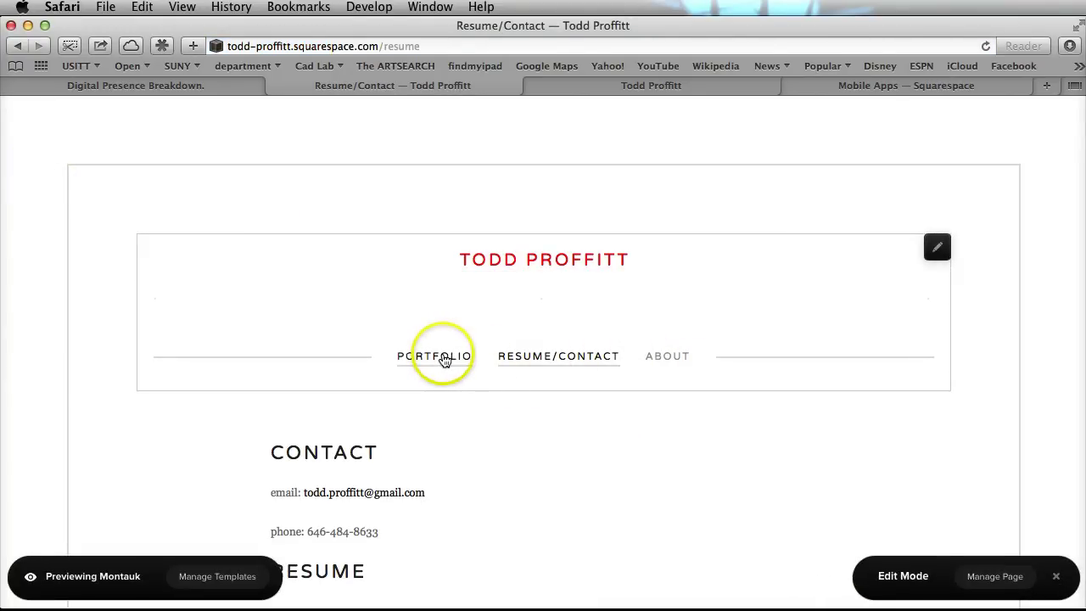
left_click(515, 265)
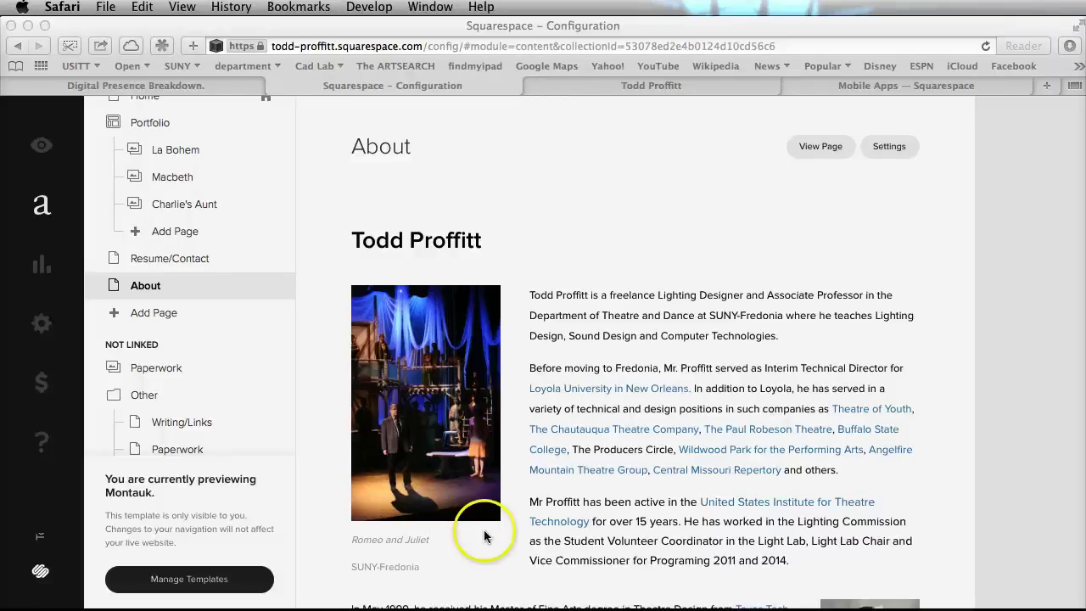
Set the About page as the site's homepage and save its page settings.
left_click(138, 289)
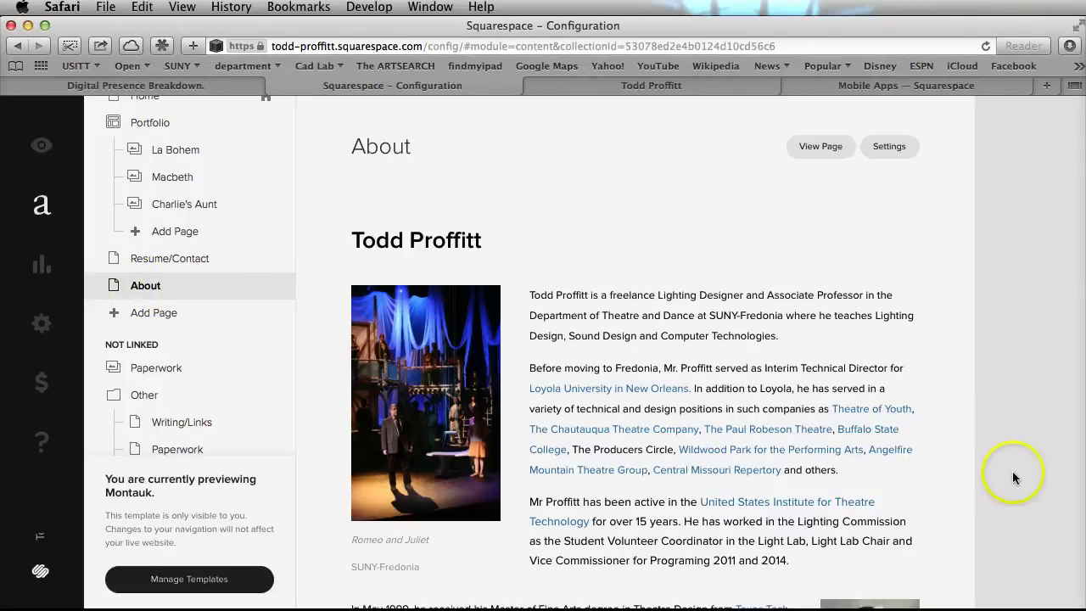
left_click(888, 146)
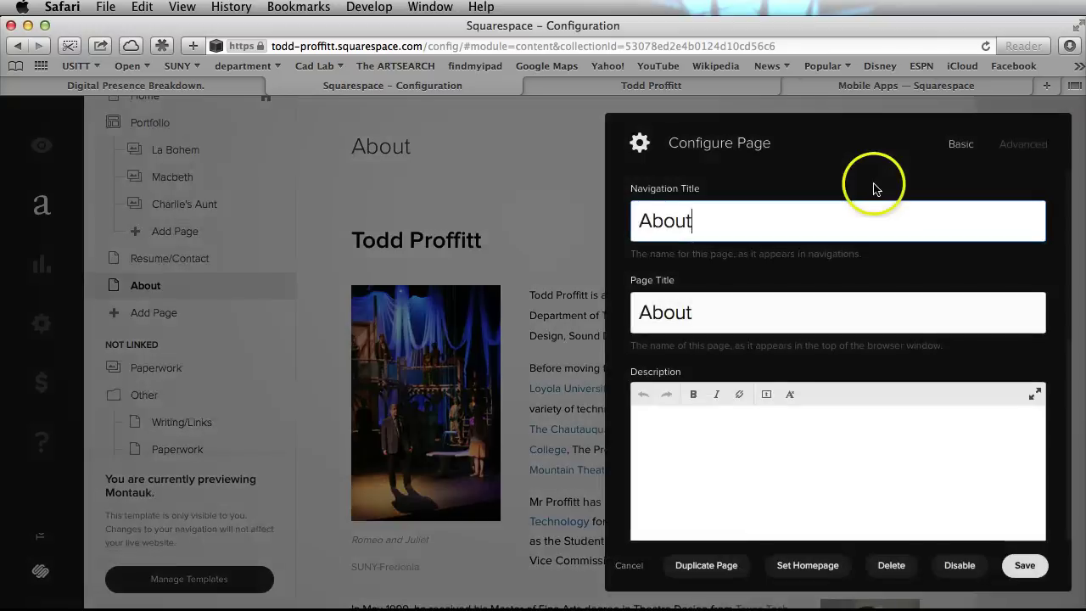
left_click(819, 574)
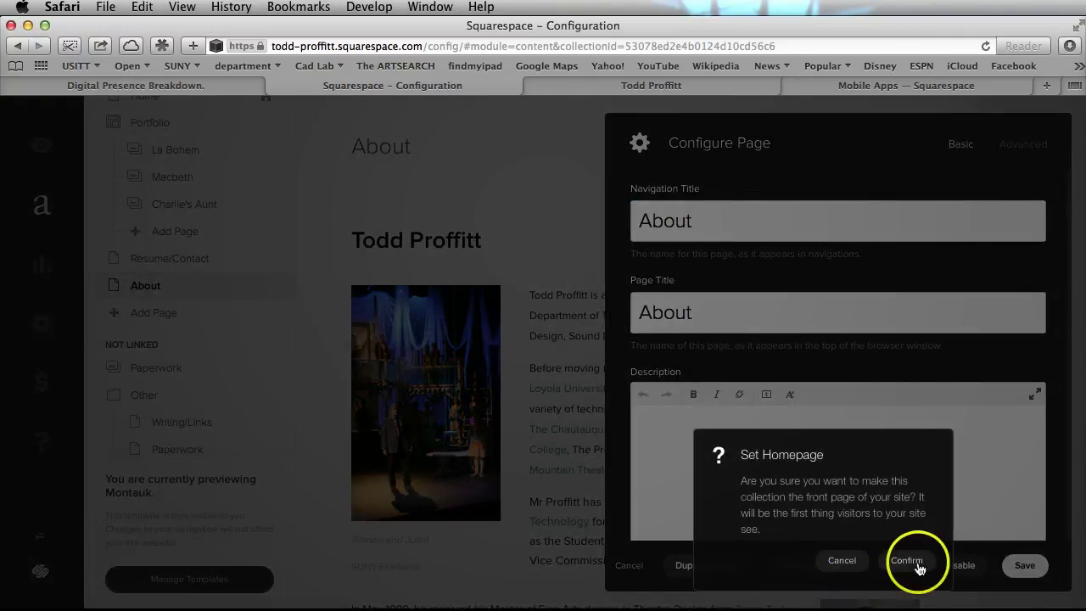
left_click(915, 565)
left_click(1035, 568)
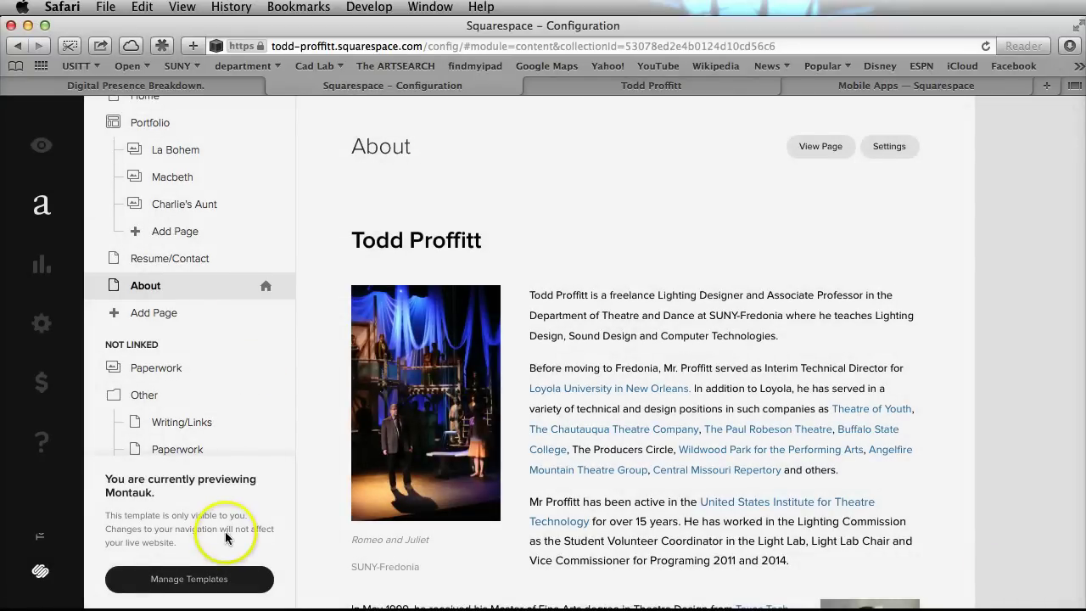
Set the Home page in the top navigation as the site's homepage and save the page.
scroll(202, 354, "down", 5)
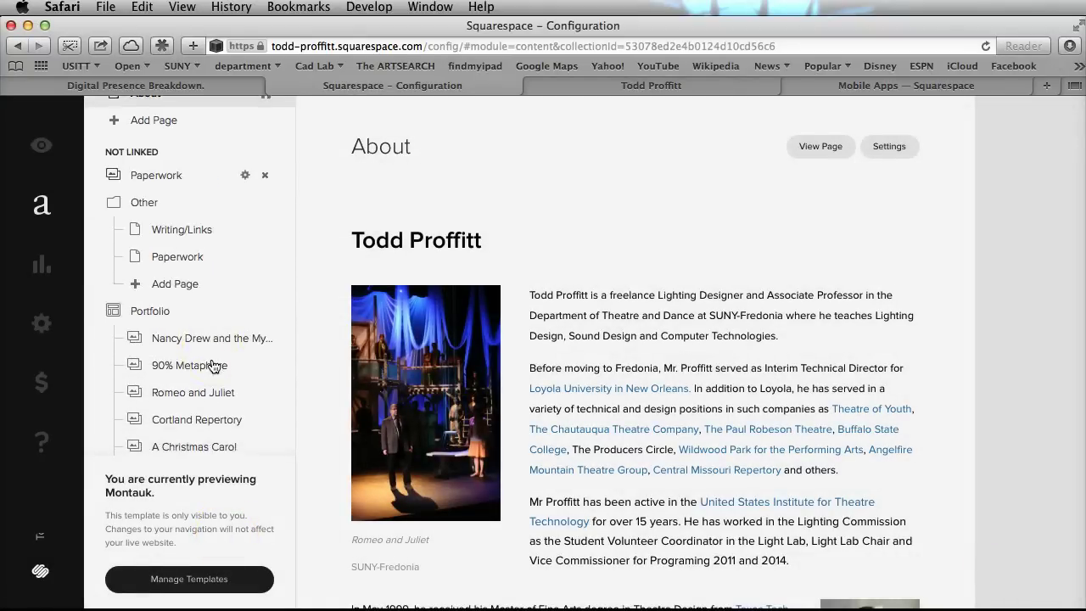
scroll(212, 365, "down", 5)
scroll(213, 366, "up", 3)
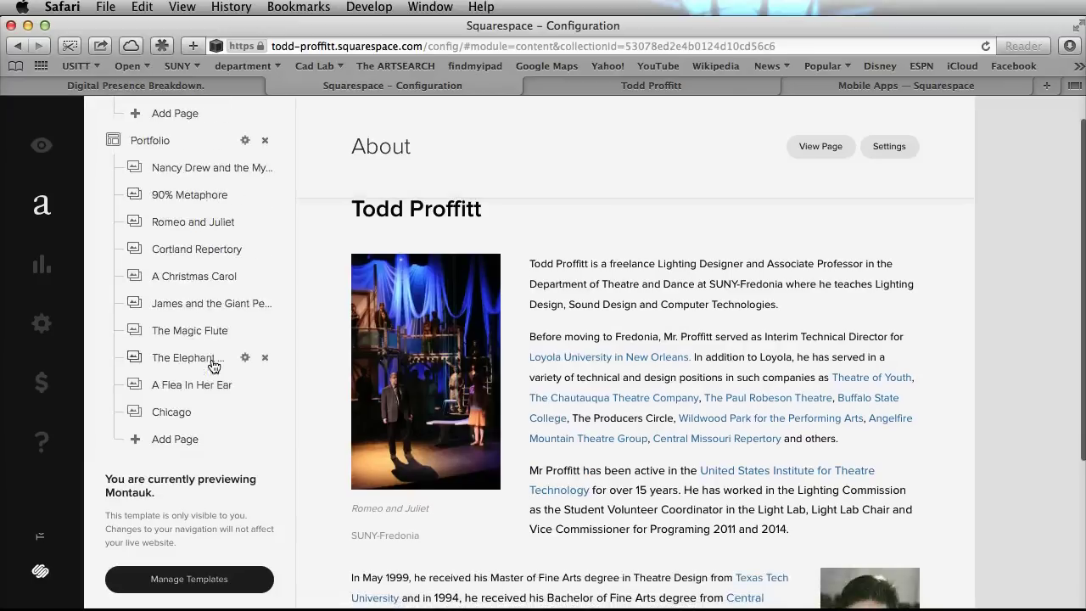
scroll(213, 366, "up", 6)
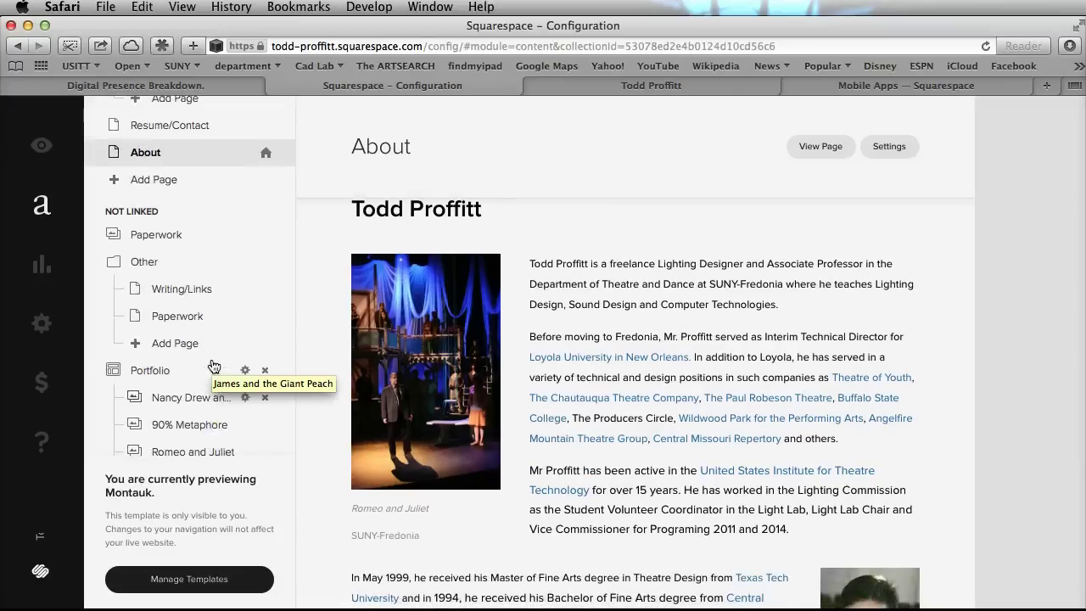
scroll(213, 366, "up", 4)
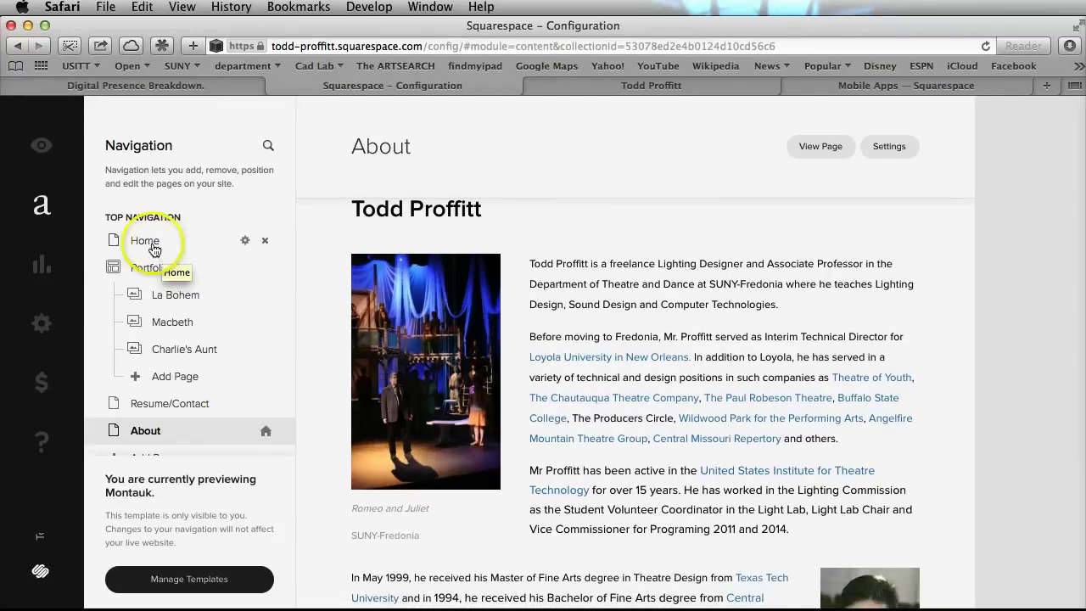
left_click(151, 244)
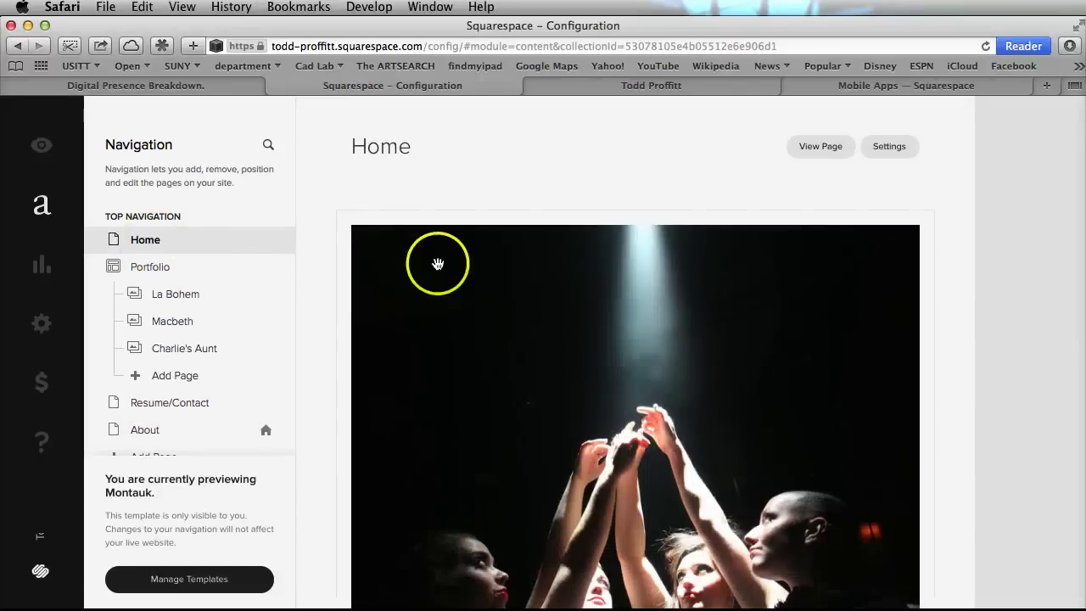
left_click(245, 241)
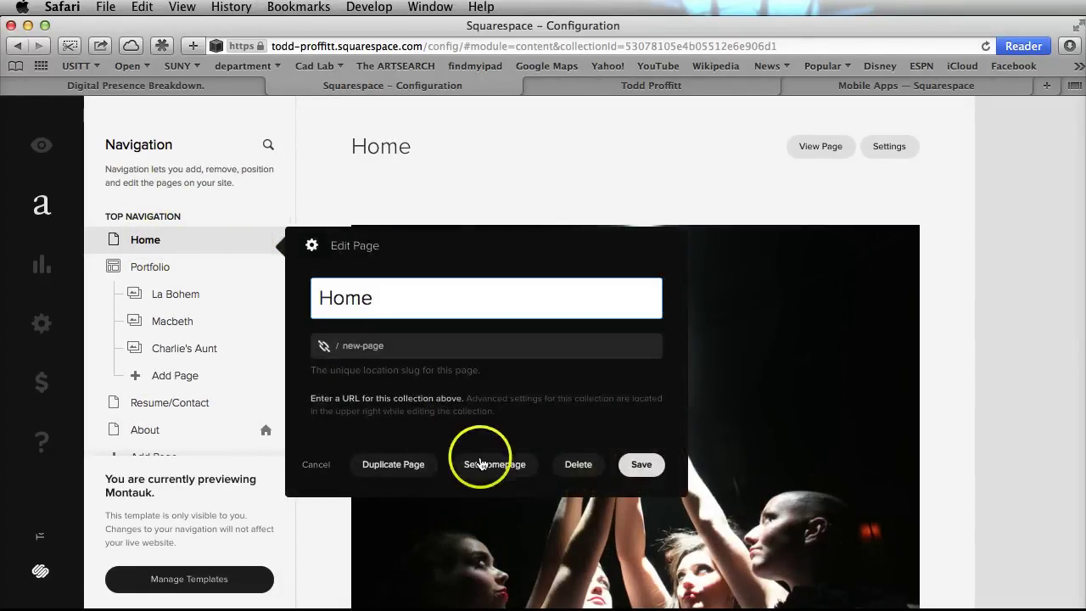
left_click(484, 462)
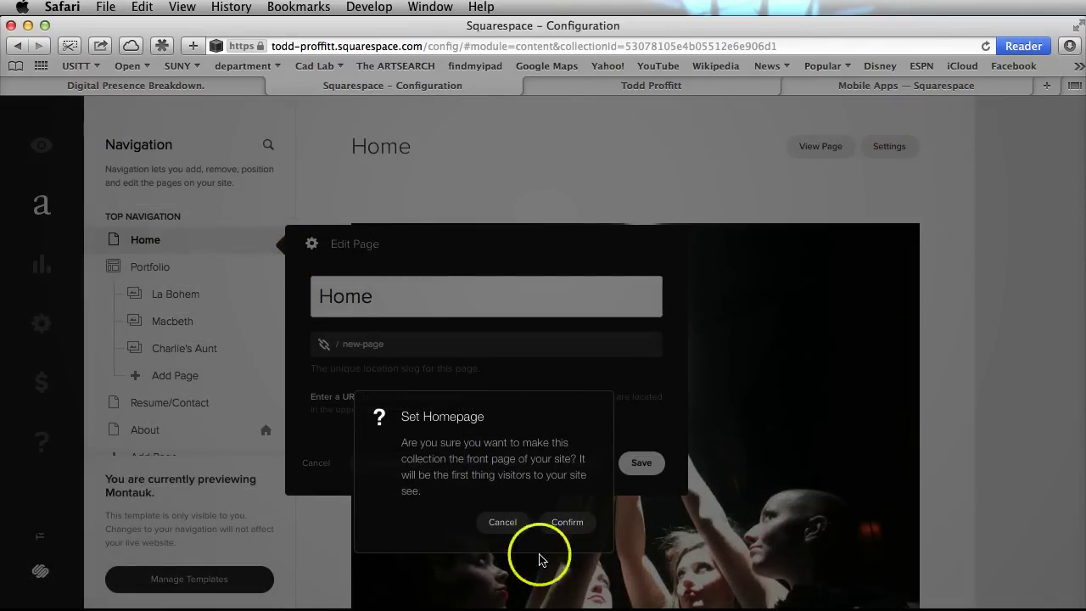
left_click(560, 522)
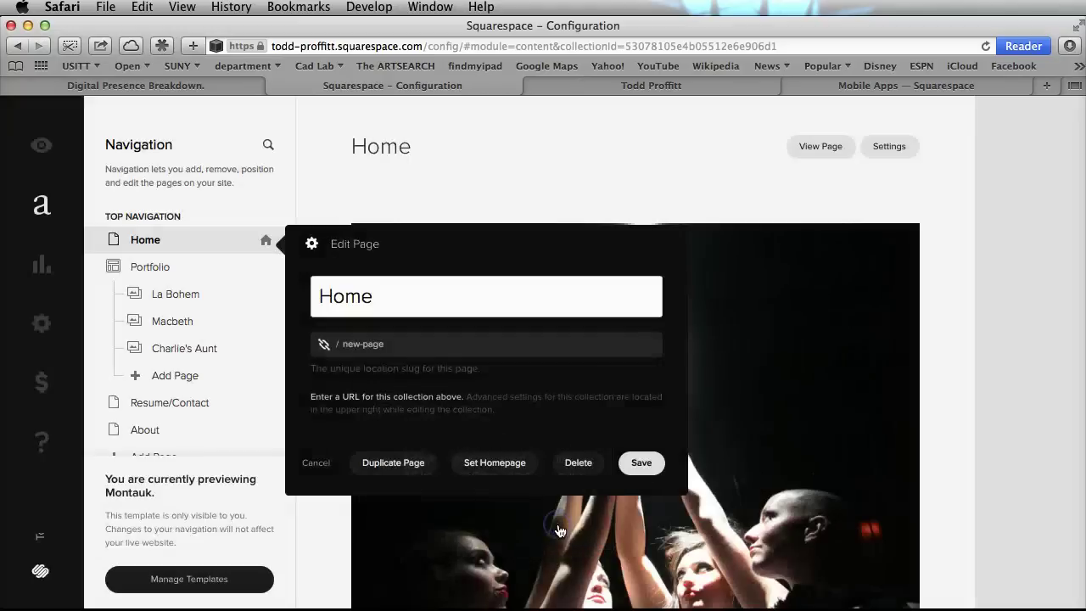
left_click(642, 463)
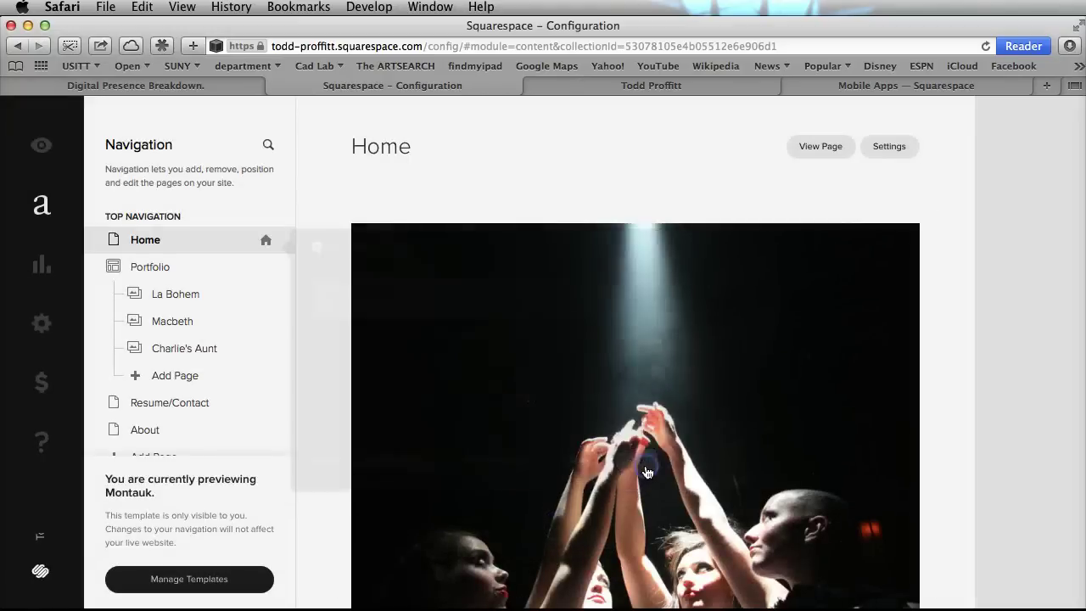
View the site and examine the Home page's header, photo and footer area at a reduced page size.
left_click(42, 145)
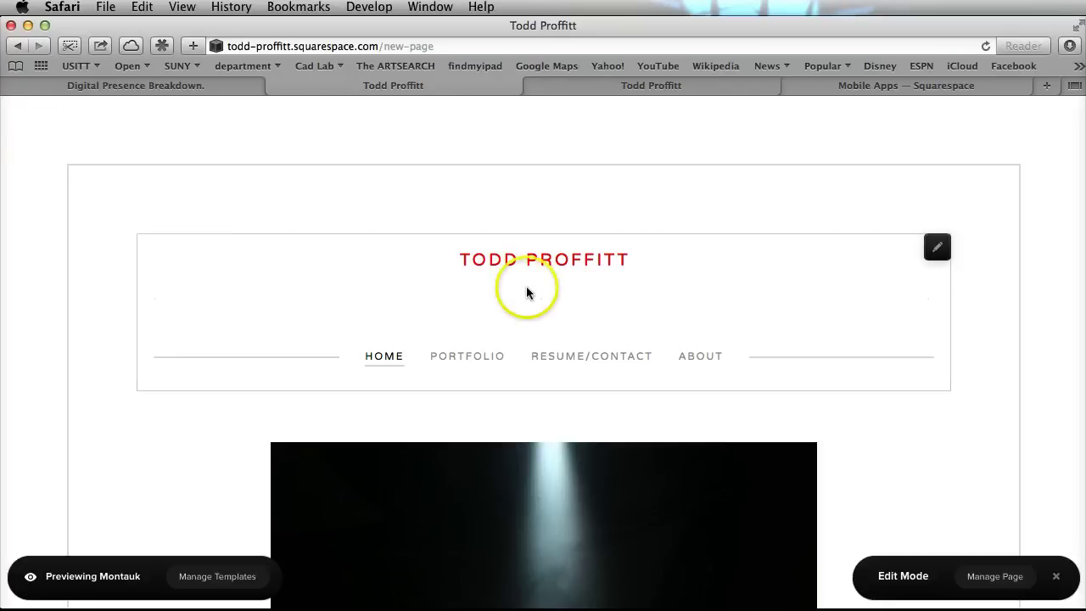
scroll(844, 343, "down", 10)
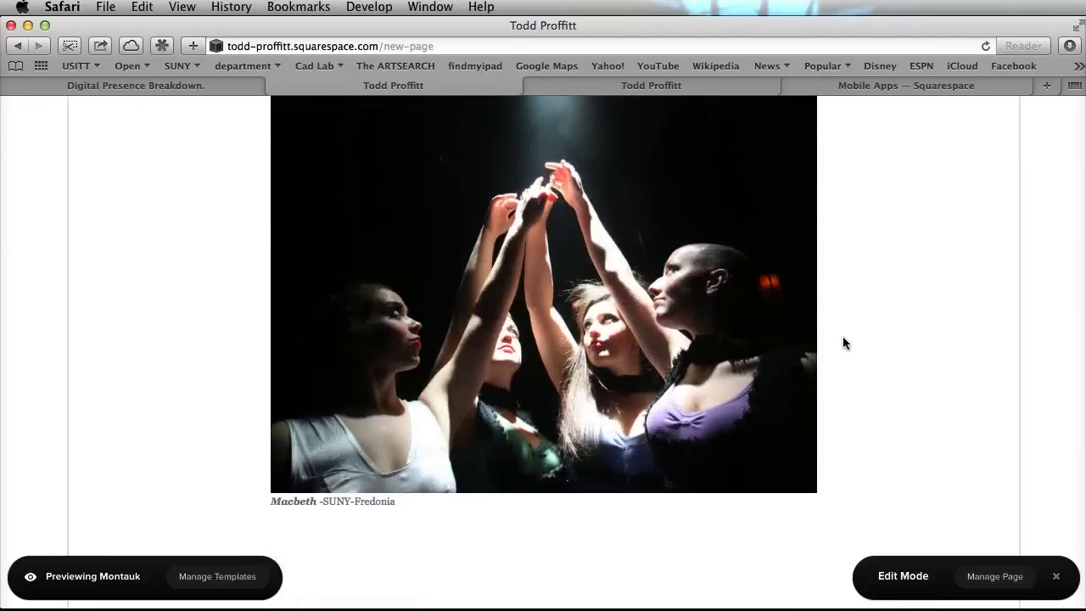
key("super+minus")
key("super+minus")
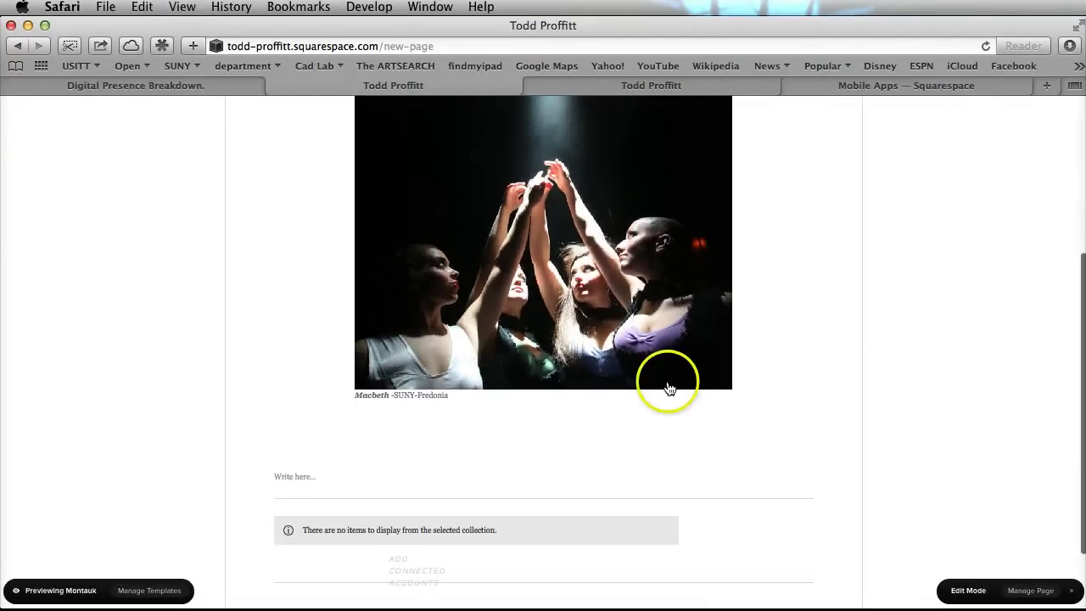
scroll(674, 388, "up", 4)
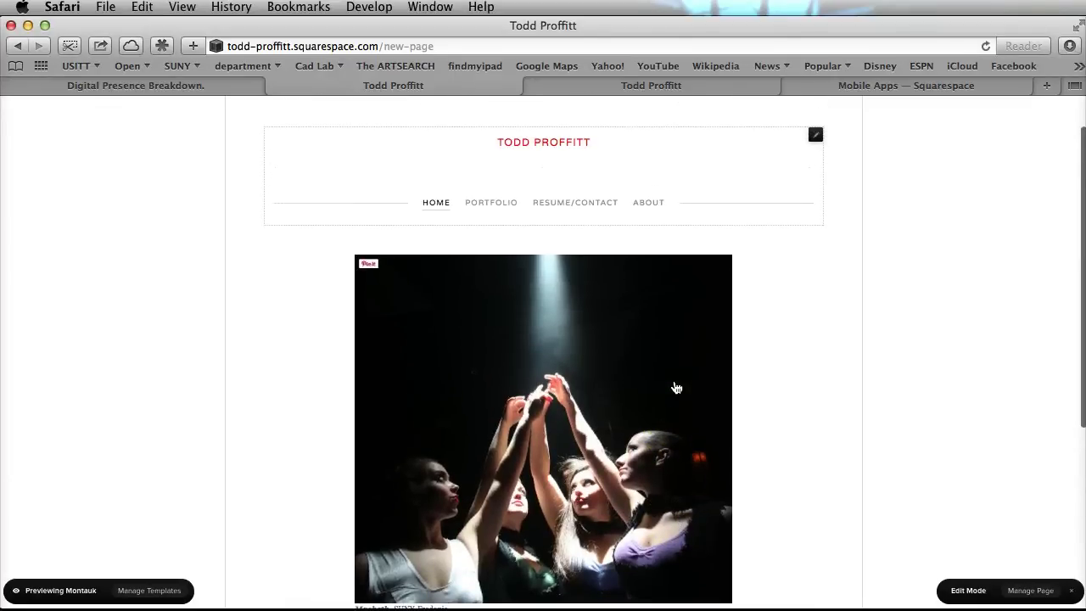
Visit the Portfolio, Resume/Contact and About pages from the header navigation to review the portfolio galleries and page layouts.
left_click(512, 103)
left_click(492, 187)
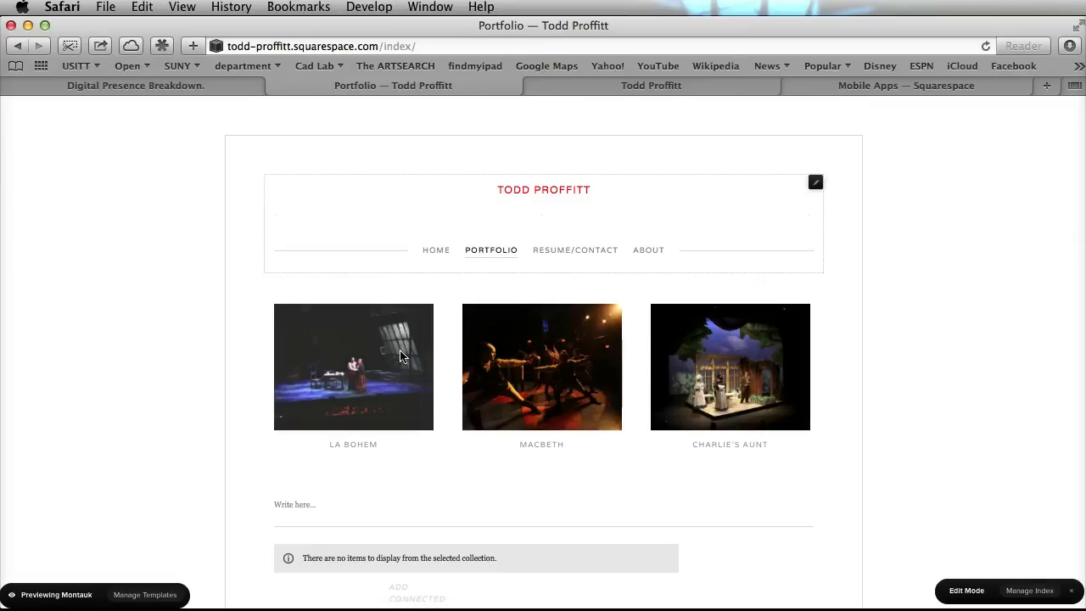
left_click(557, 381)
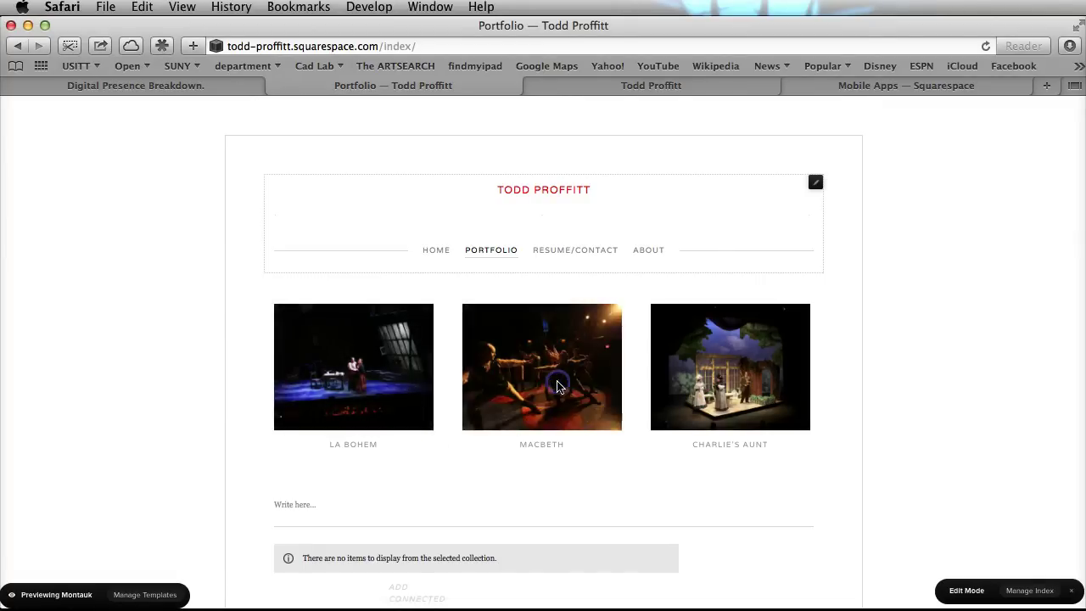
left_click(770, 382)
left_click(742, 446)
left_click(556, 248)
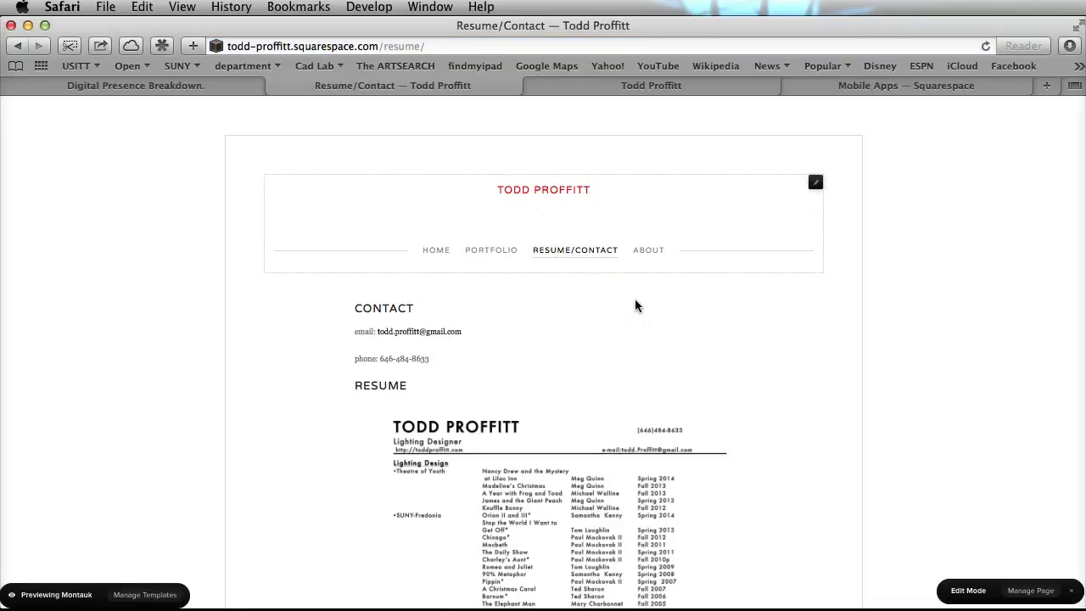
left_click(647, 249)
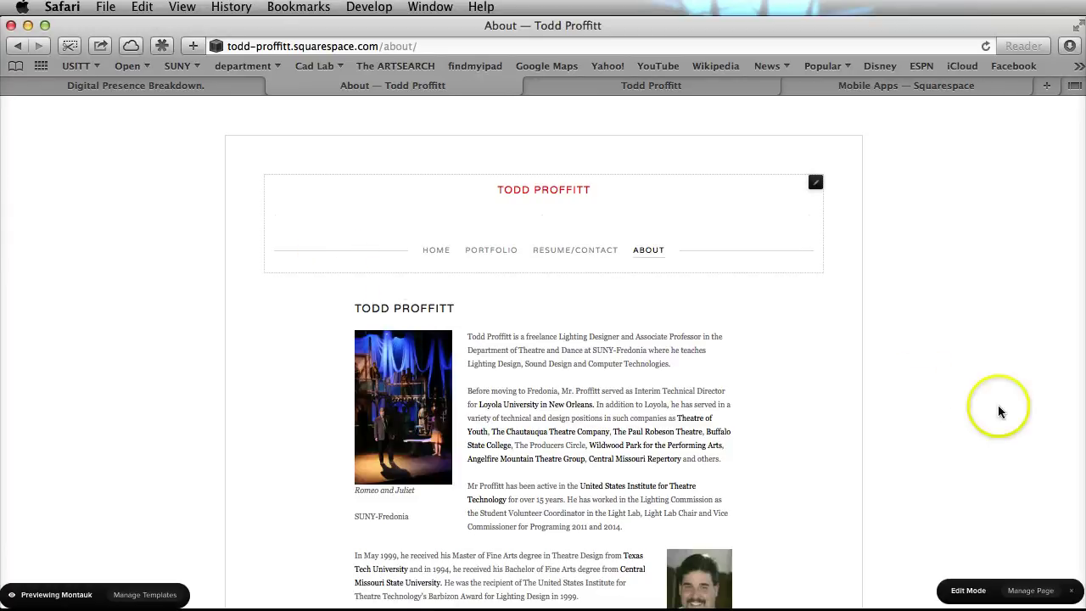
Return to managing the pages and move the About page above Resume/Contact in the top navigation.
left_click(1042, 591)
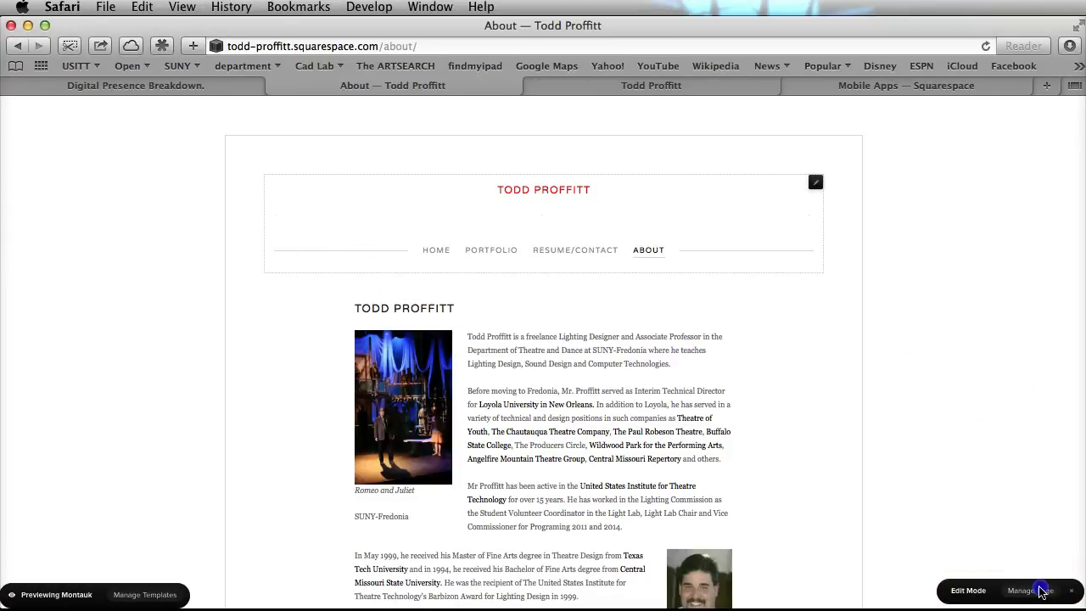
left_click(968, 590)
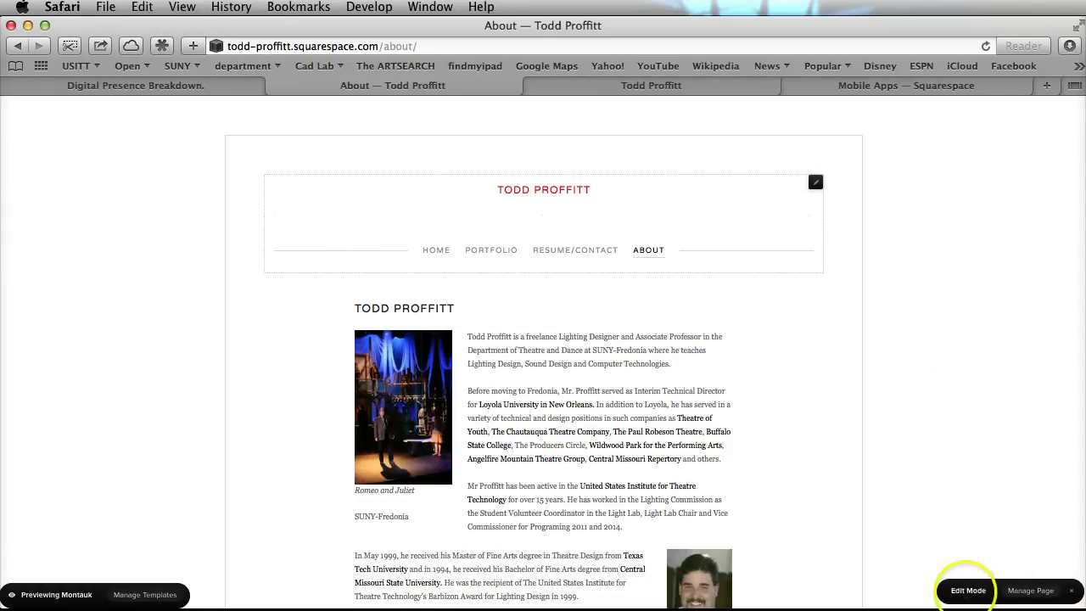
left_click(1026, 592)
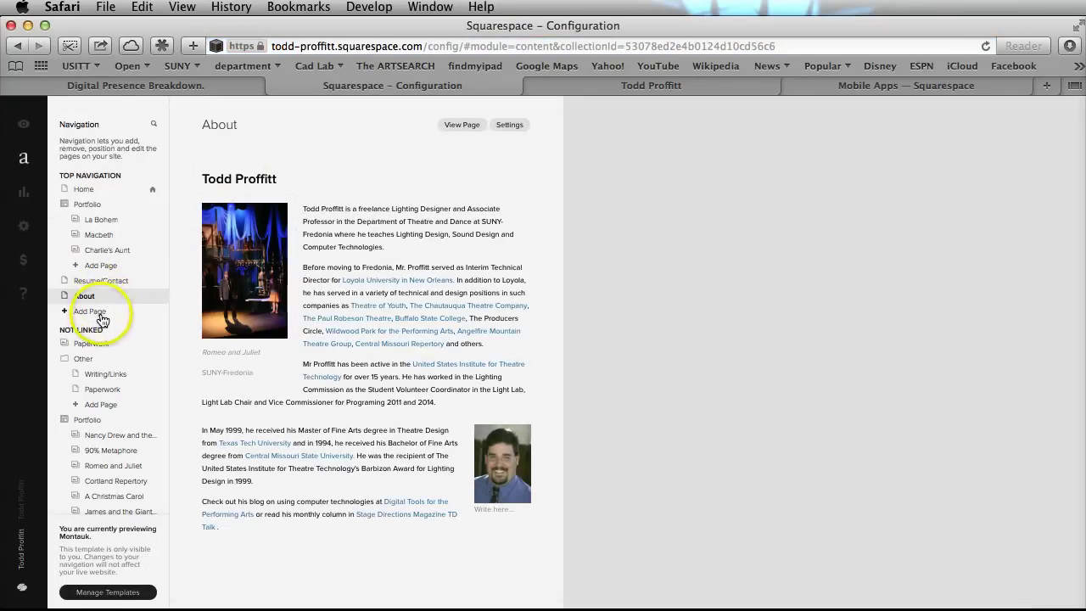
left_click_drag(92, 303, 93, 288)
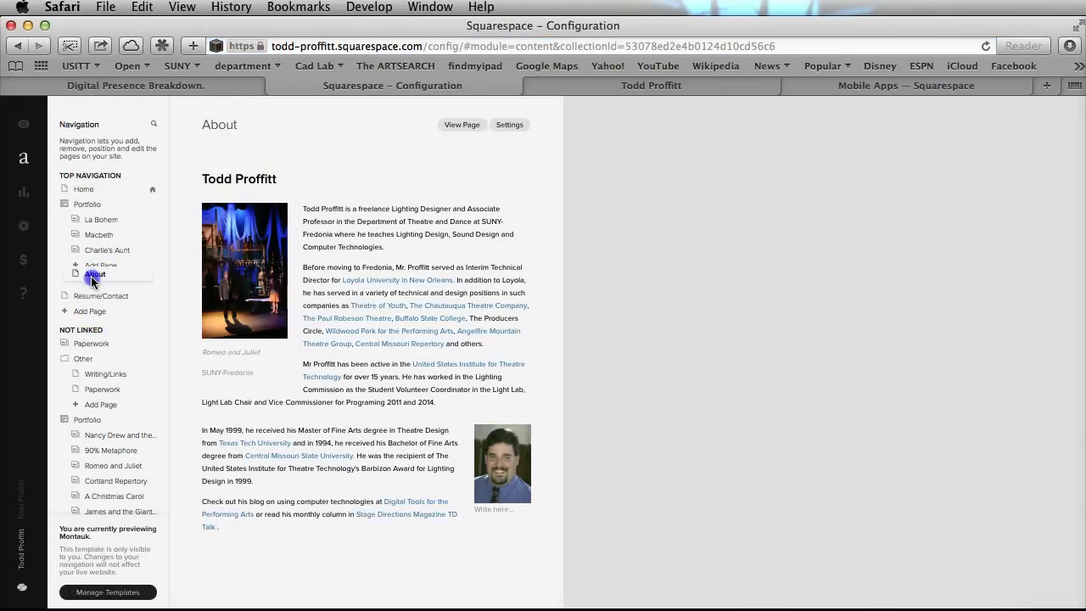
left_click_drag(88, 284, 89, 282)
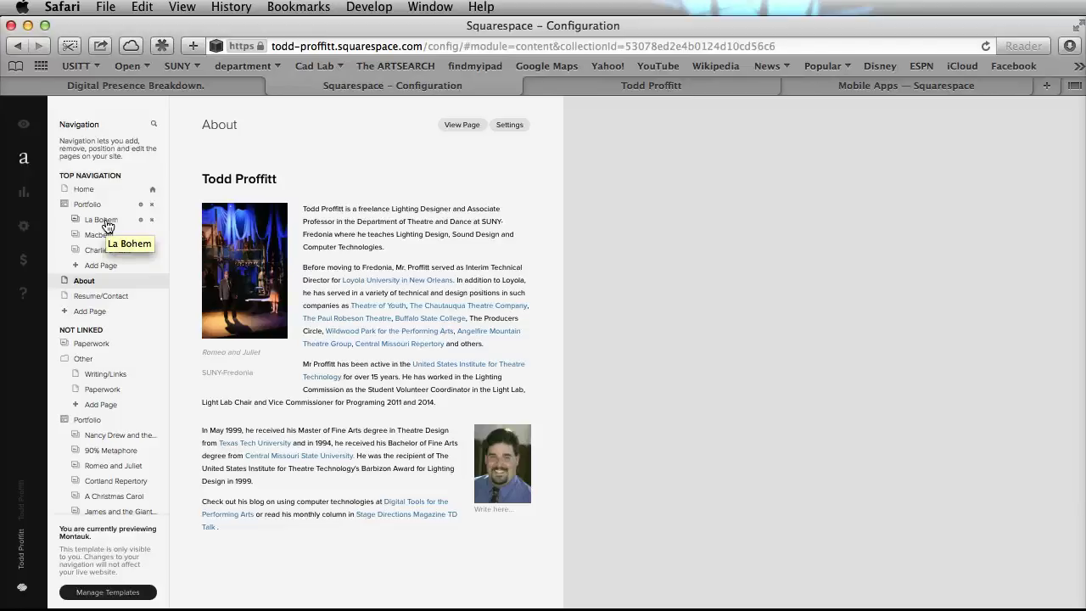
left_click(106, 225)
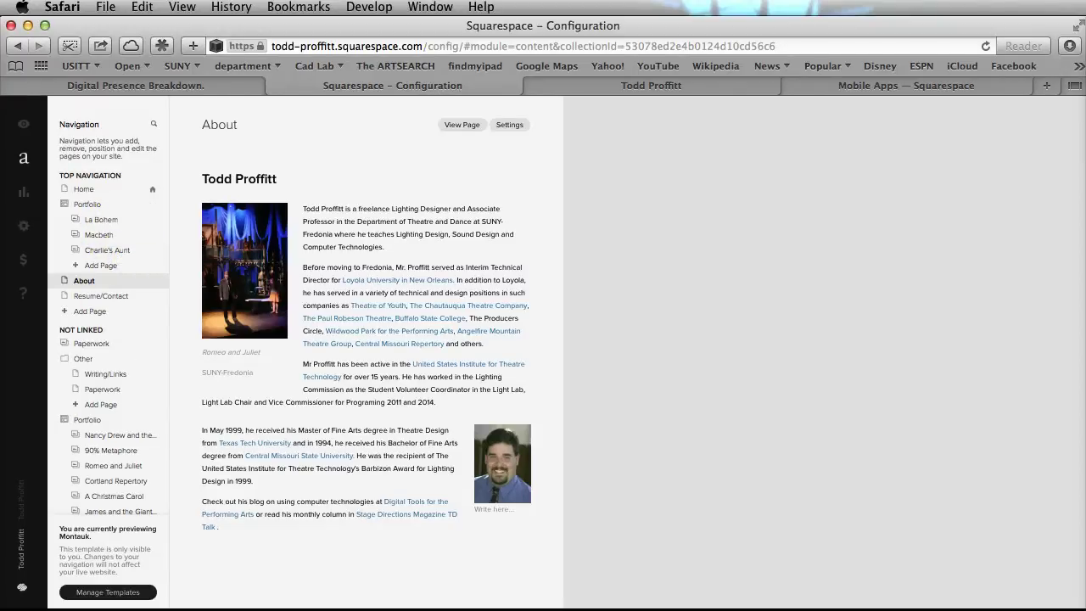